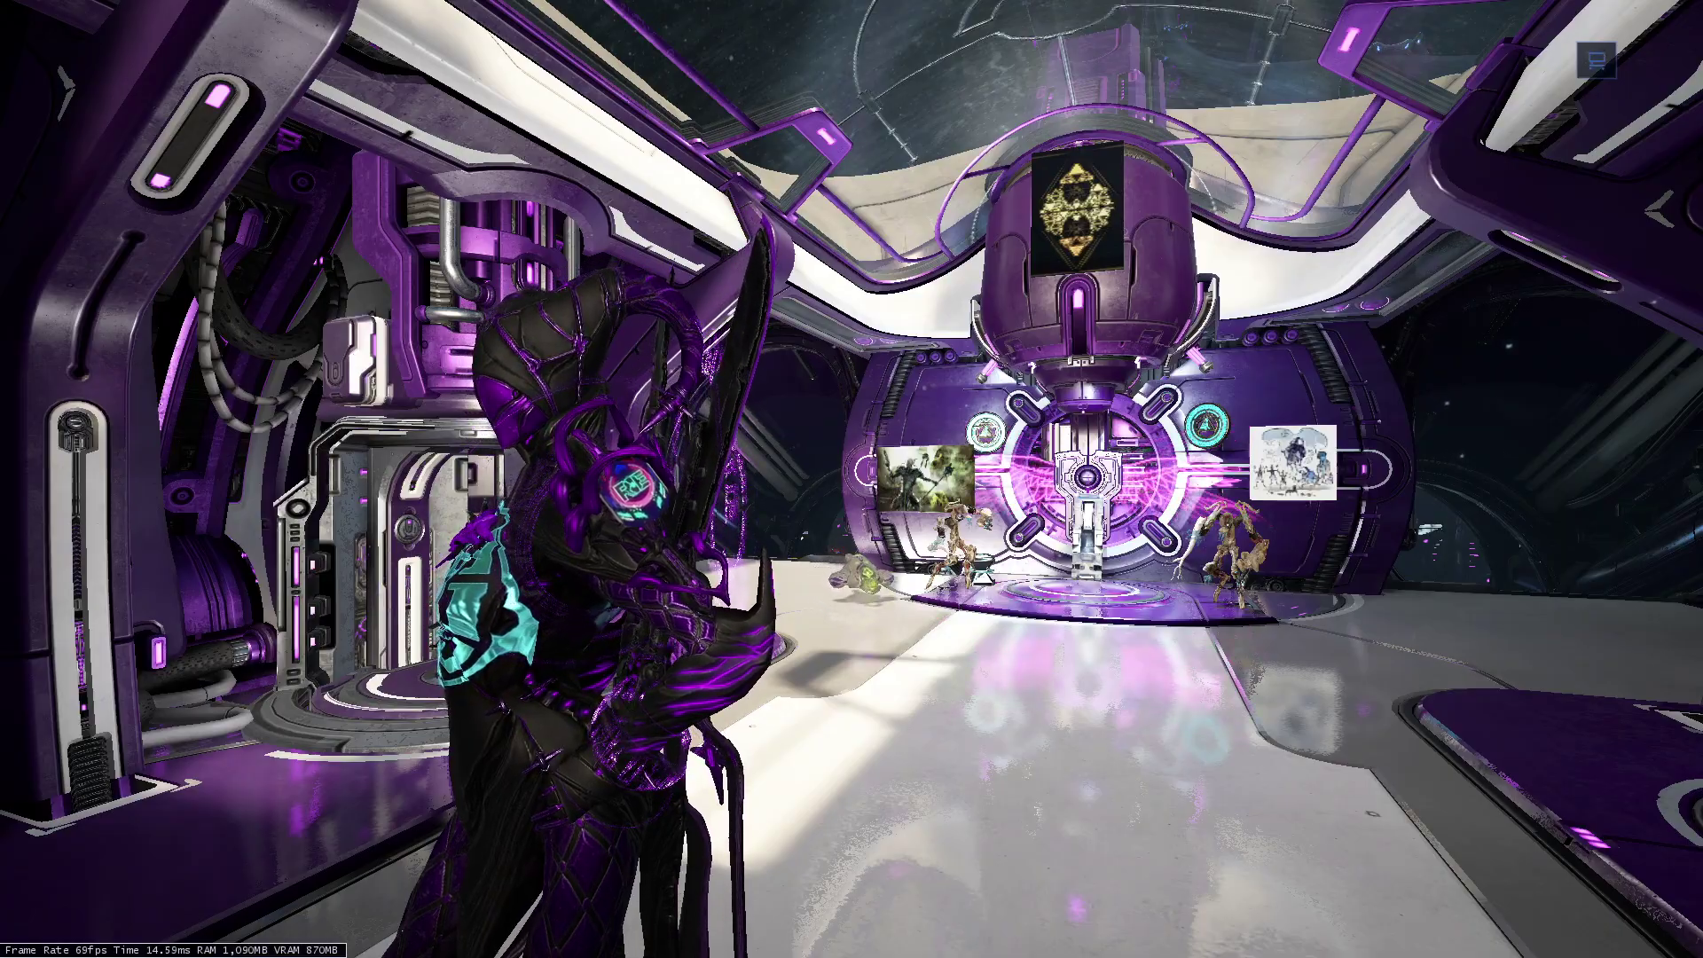
{"action": "key", "text": "w"}
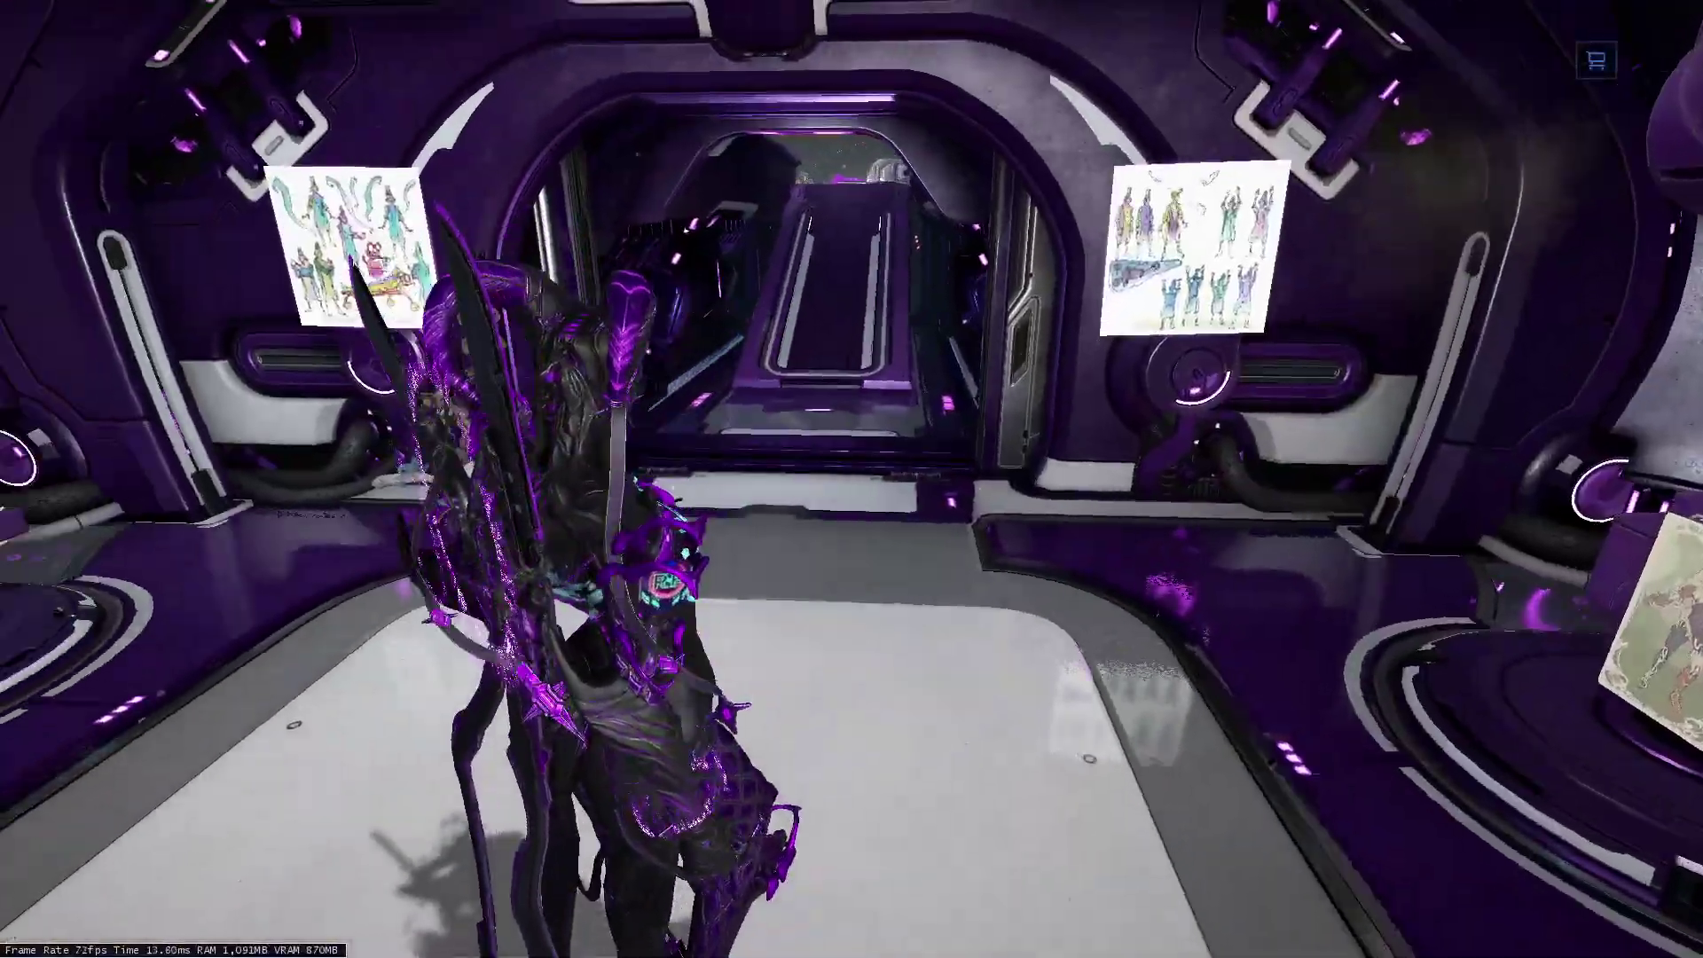
{"action": "key", "text": "w"}
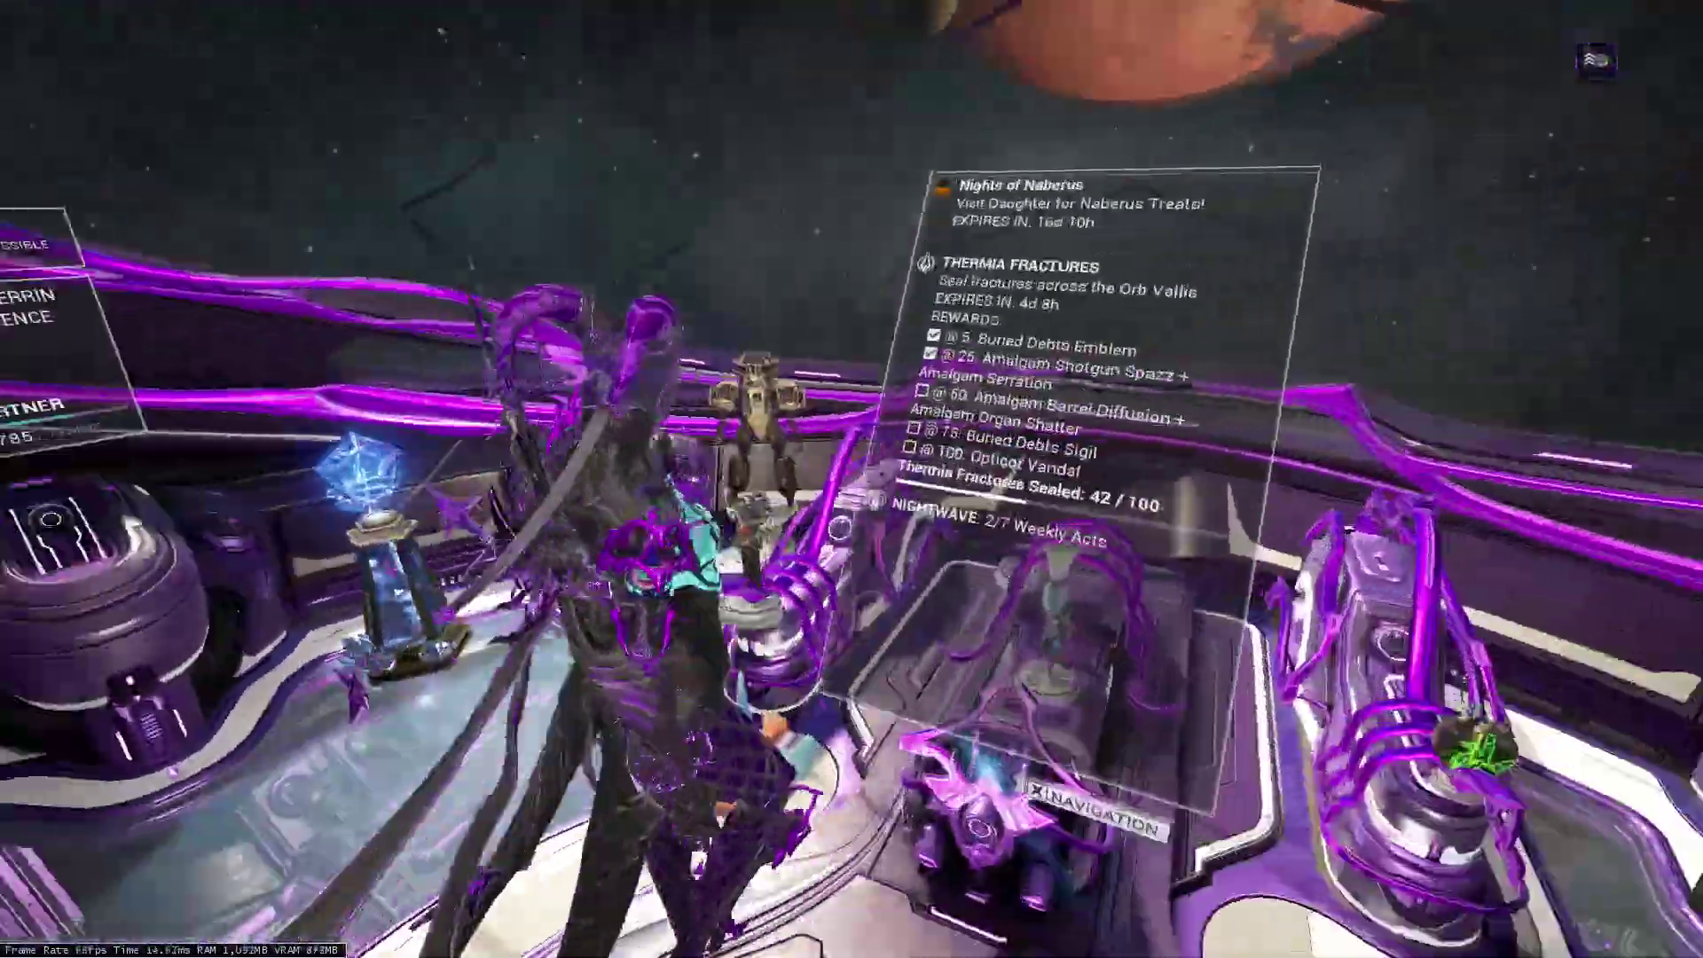
{"action": "key", "text": "w"}
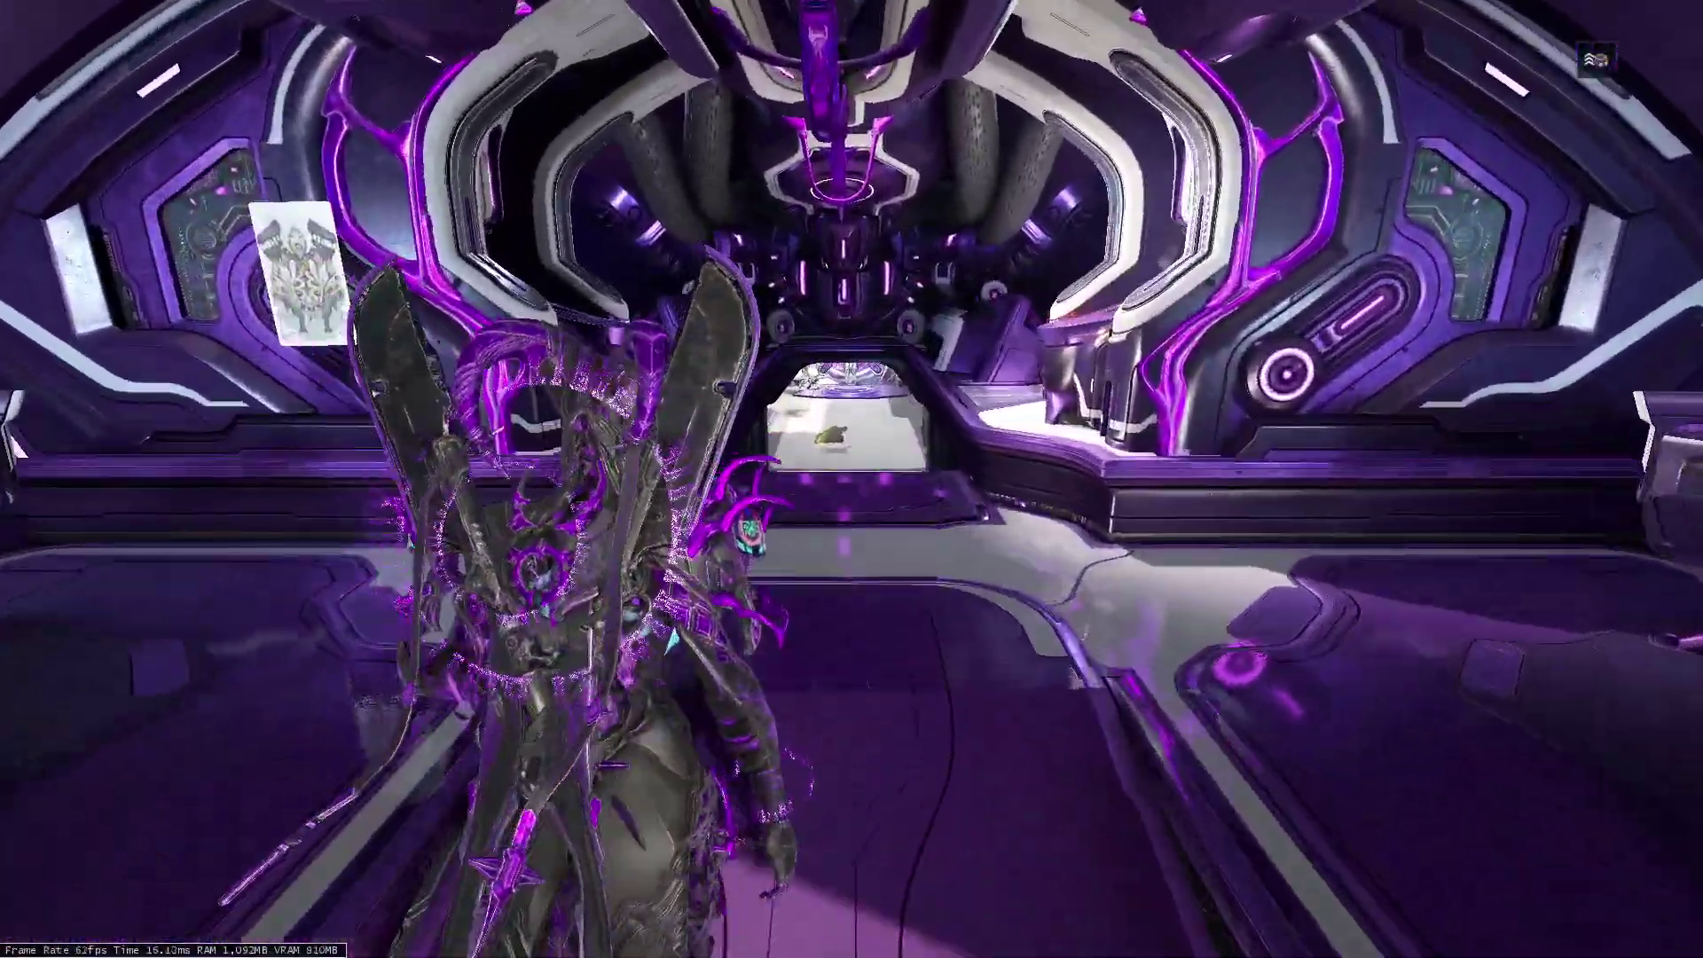
{"action": "key", "text": "w"}
{"action": "key", "text": "w"}
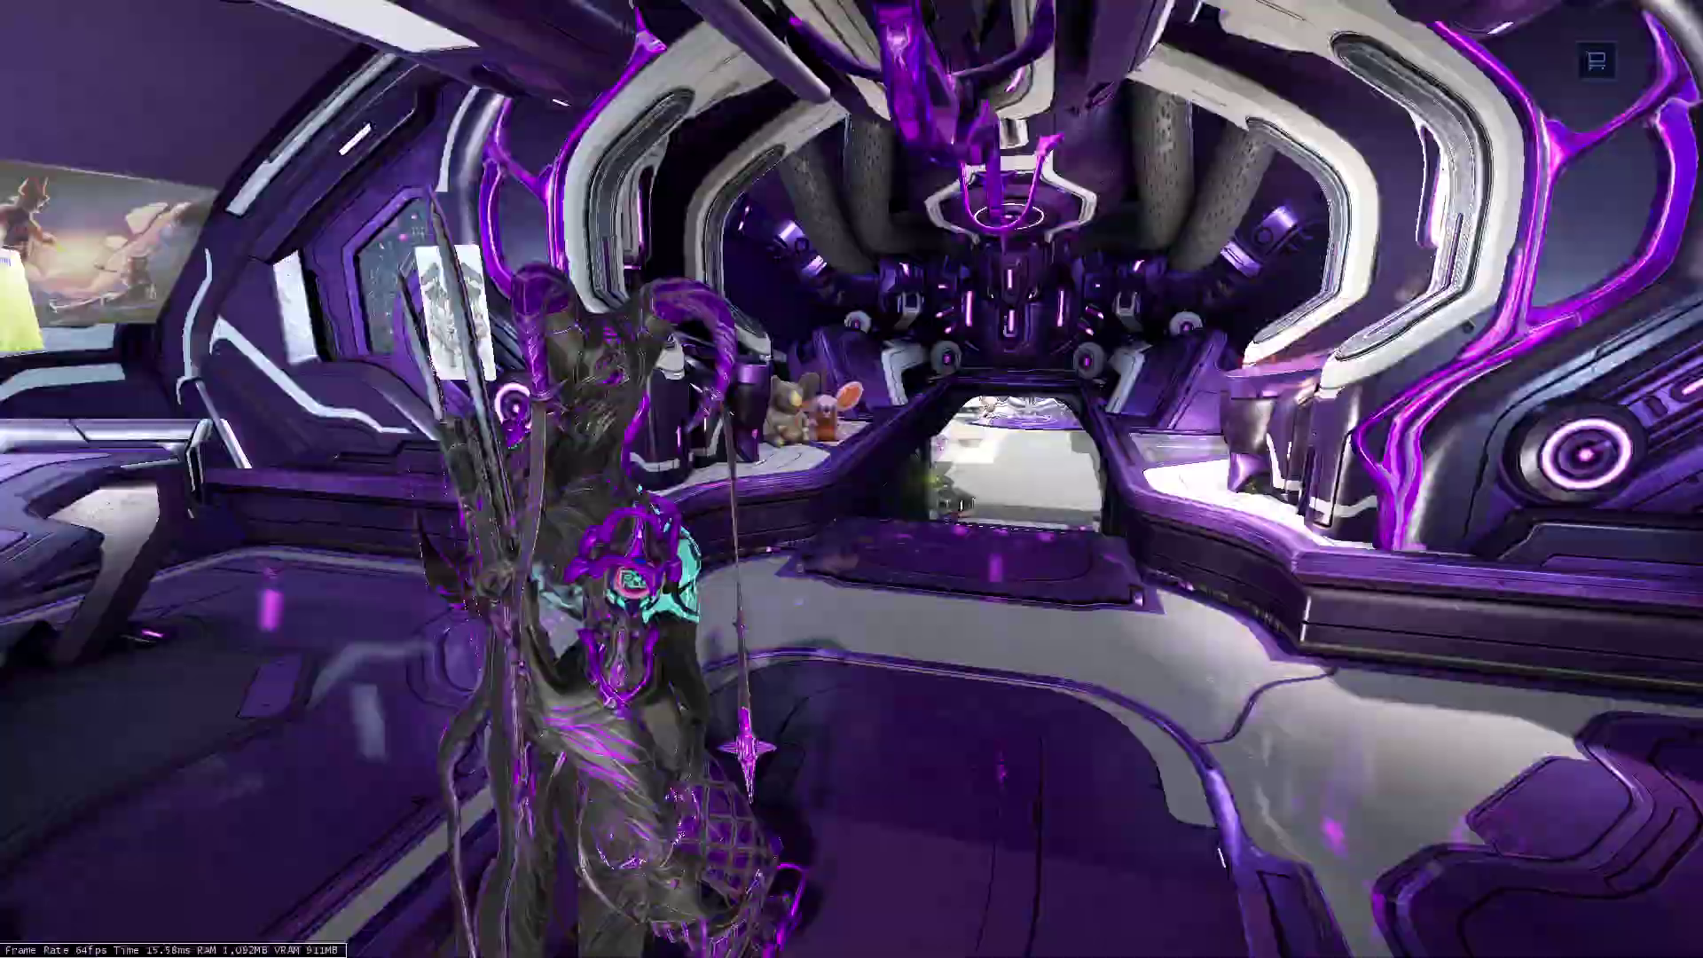
{"action": "key", "text": "w"}
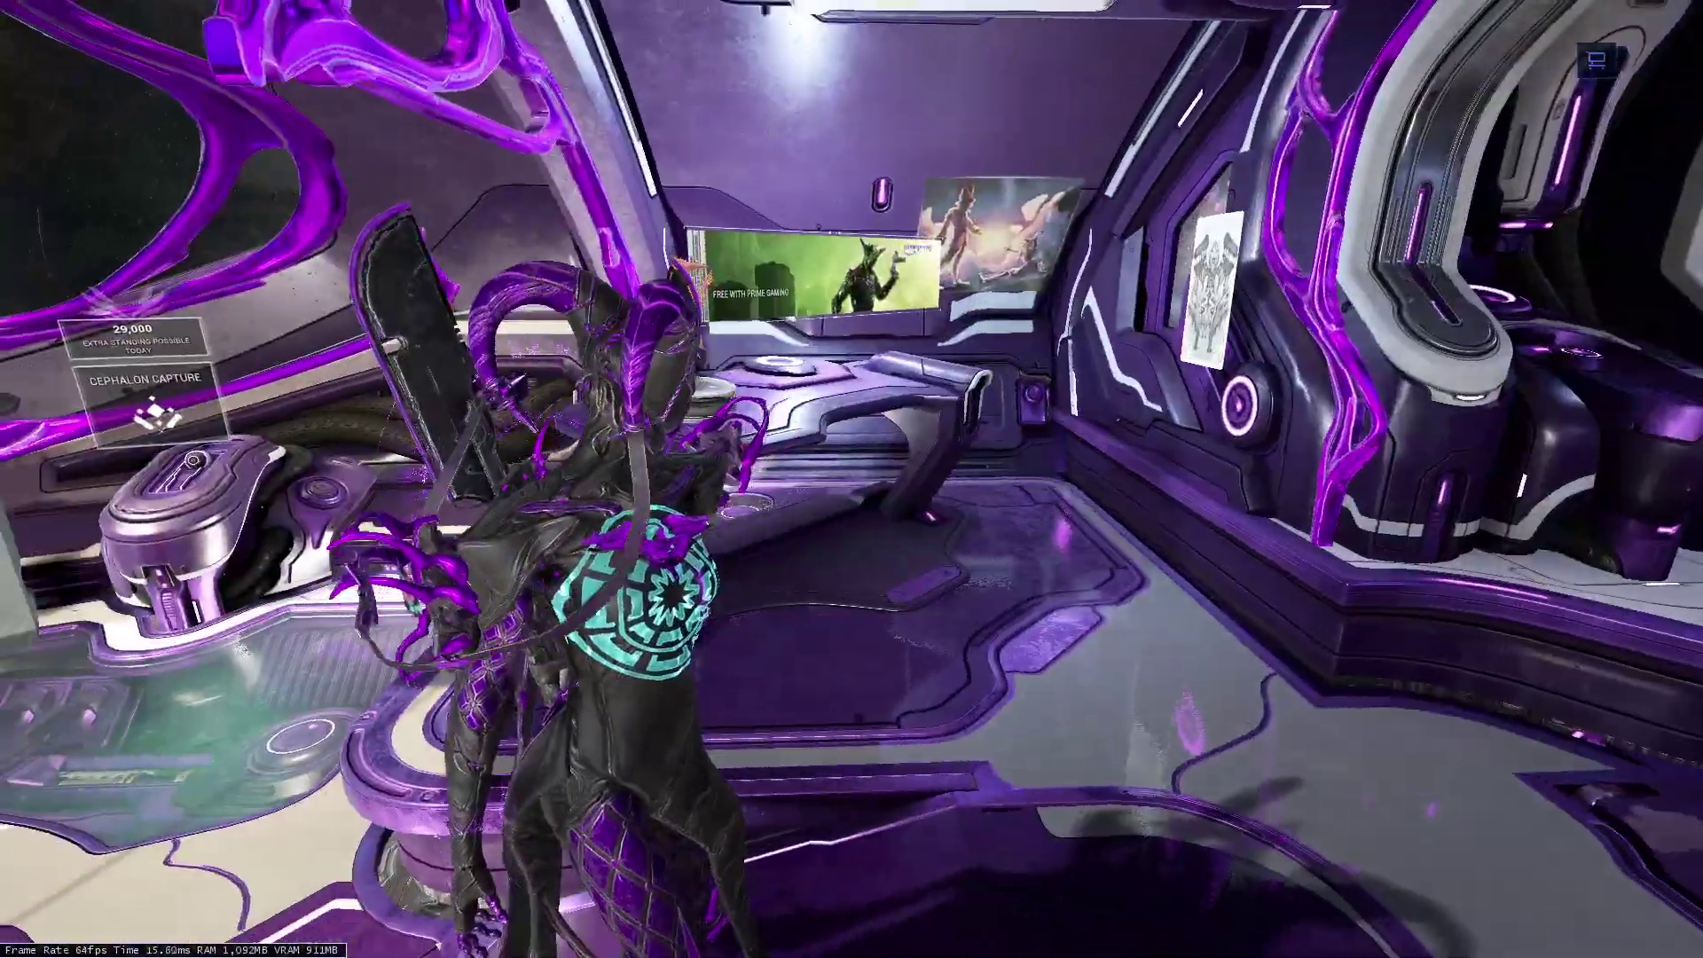
{"action": "key", "text": "w"}
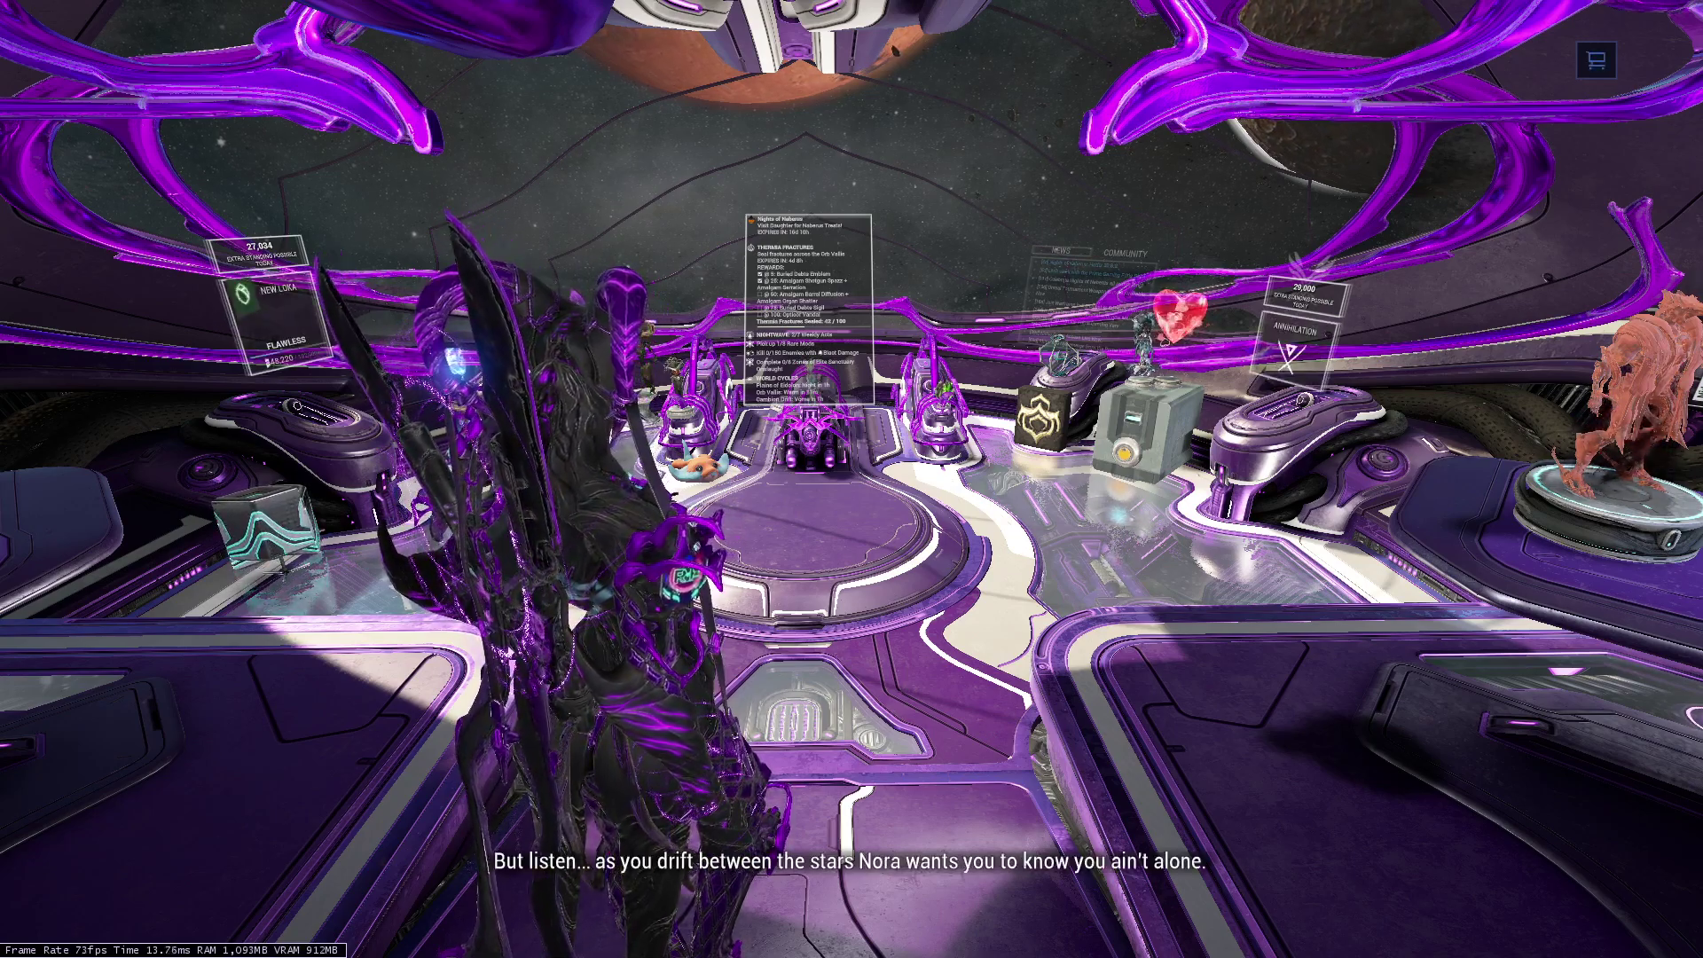
{"action": "key", "text": "w"}
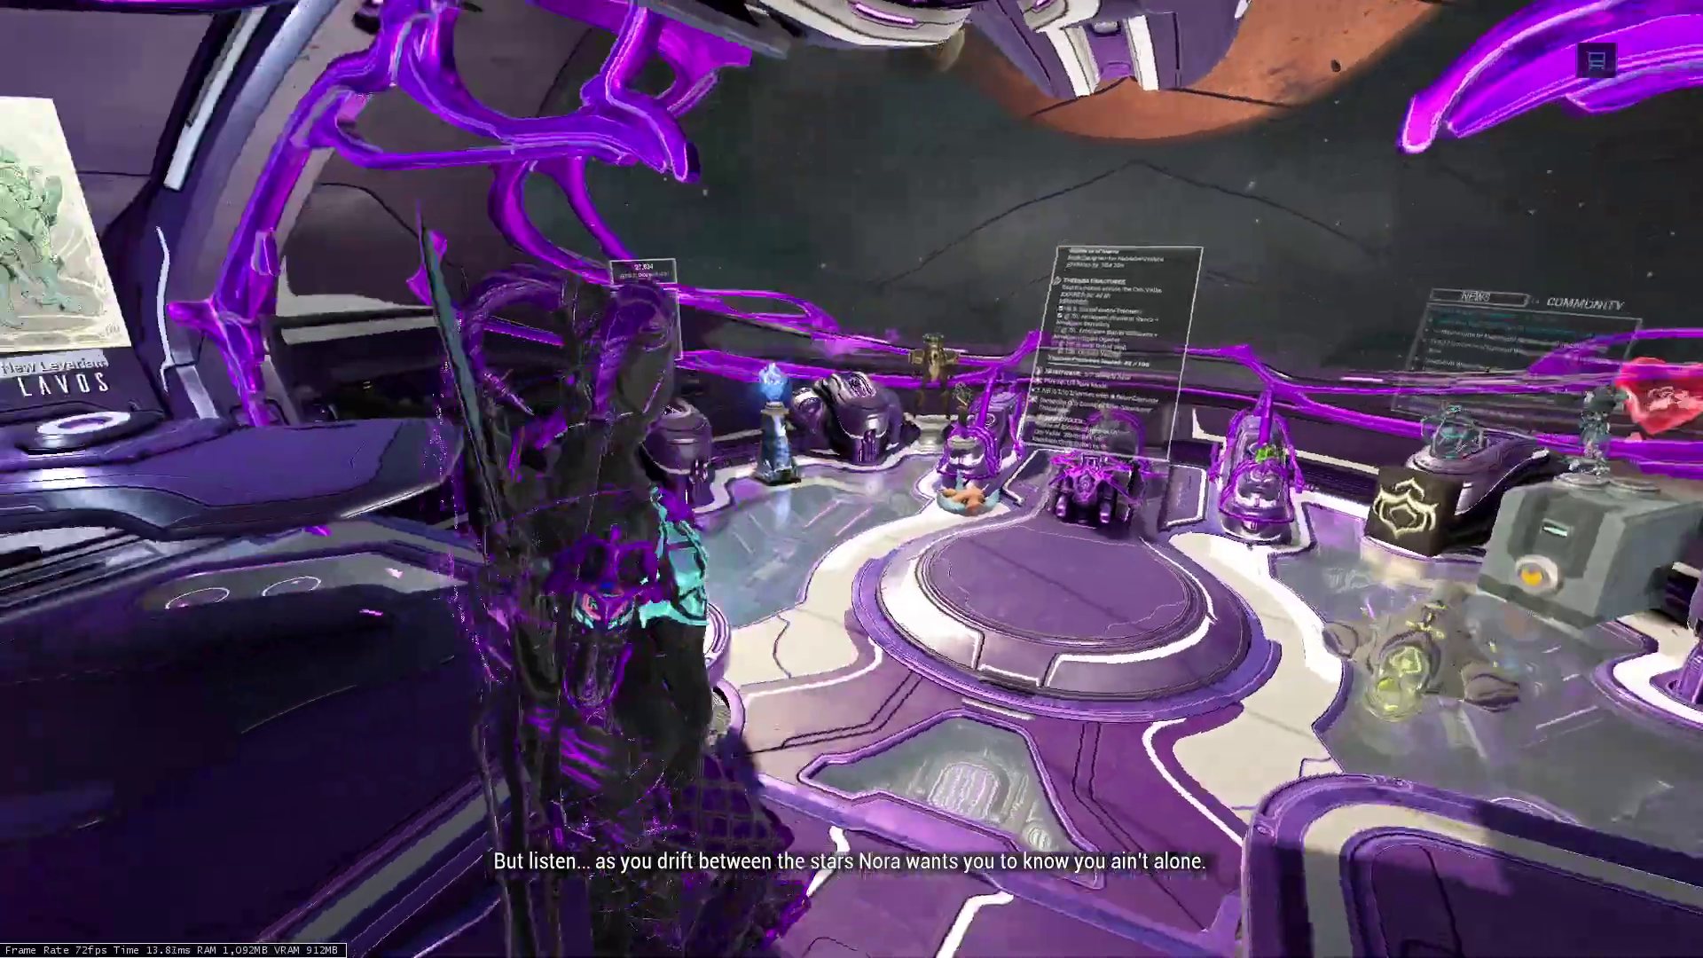
{"action": "key", "text": "w"}
{"action": "key", "text": "w"}
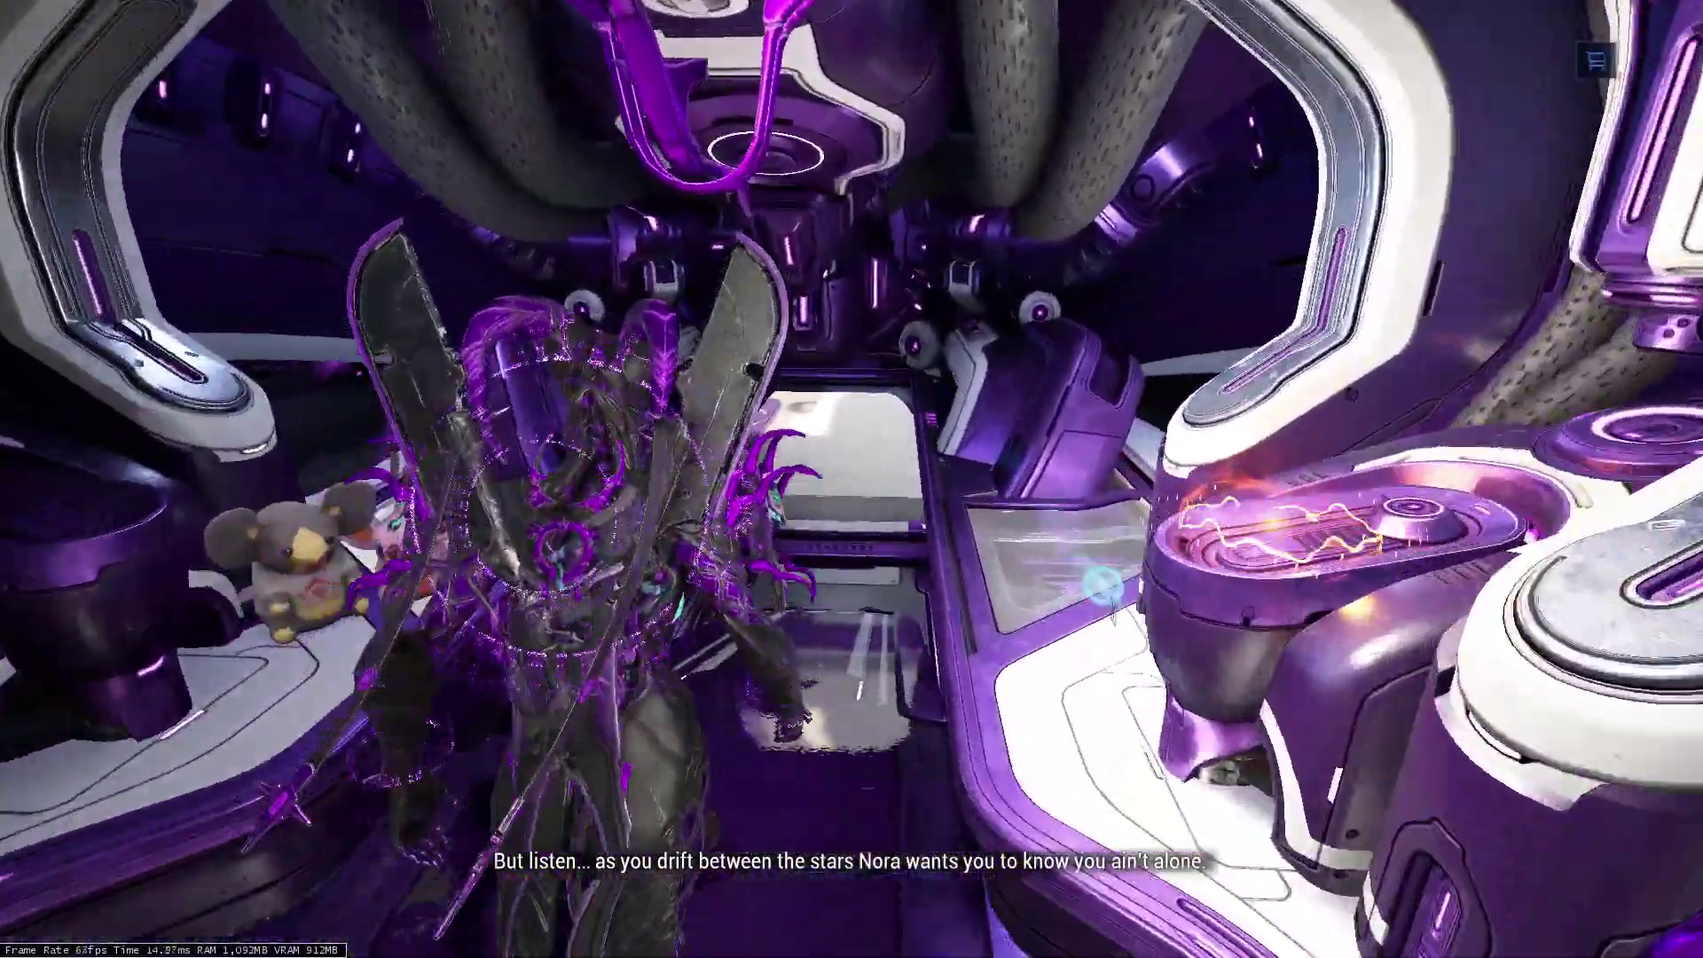
{"action": "key", "text": "w"}
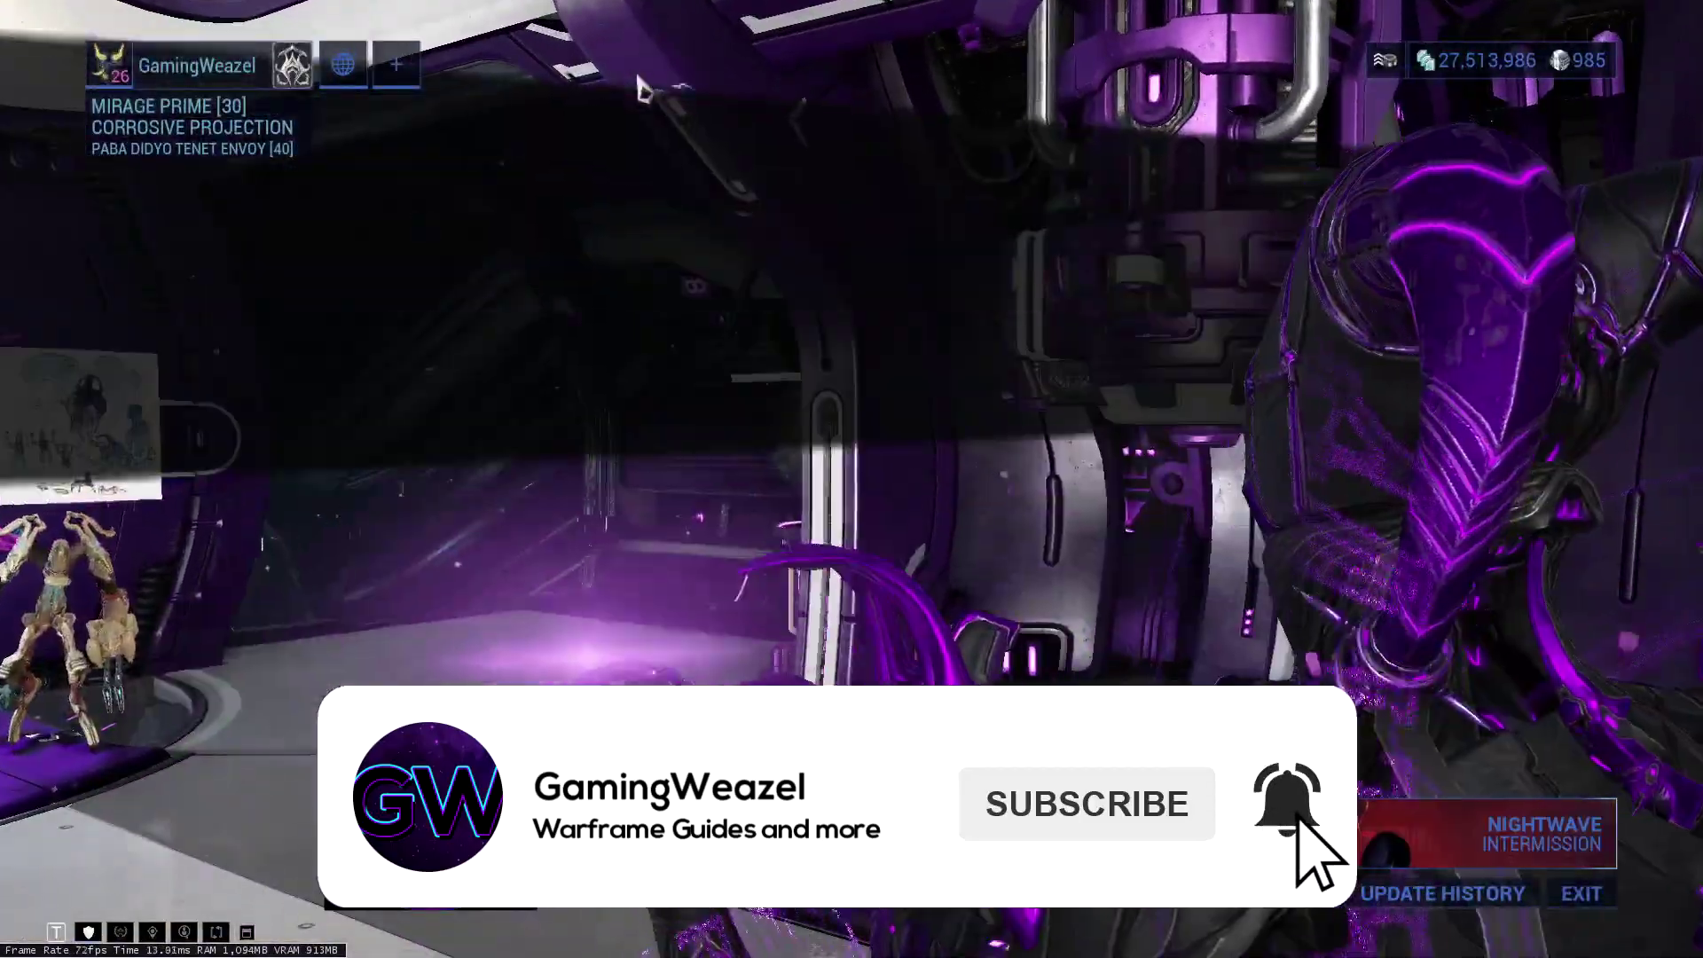
Open the control options and look through the settings list down to the Railjack and Shawzin sections and back.
{"action": "key", "text": "Return"}
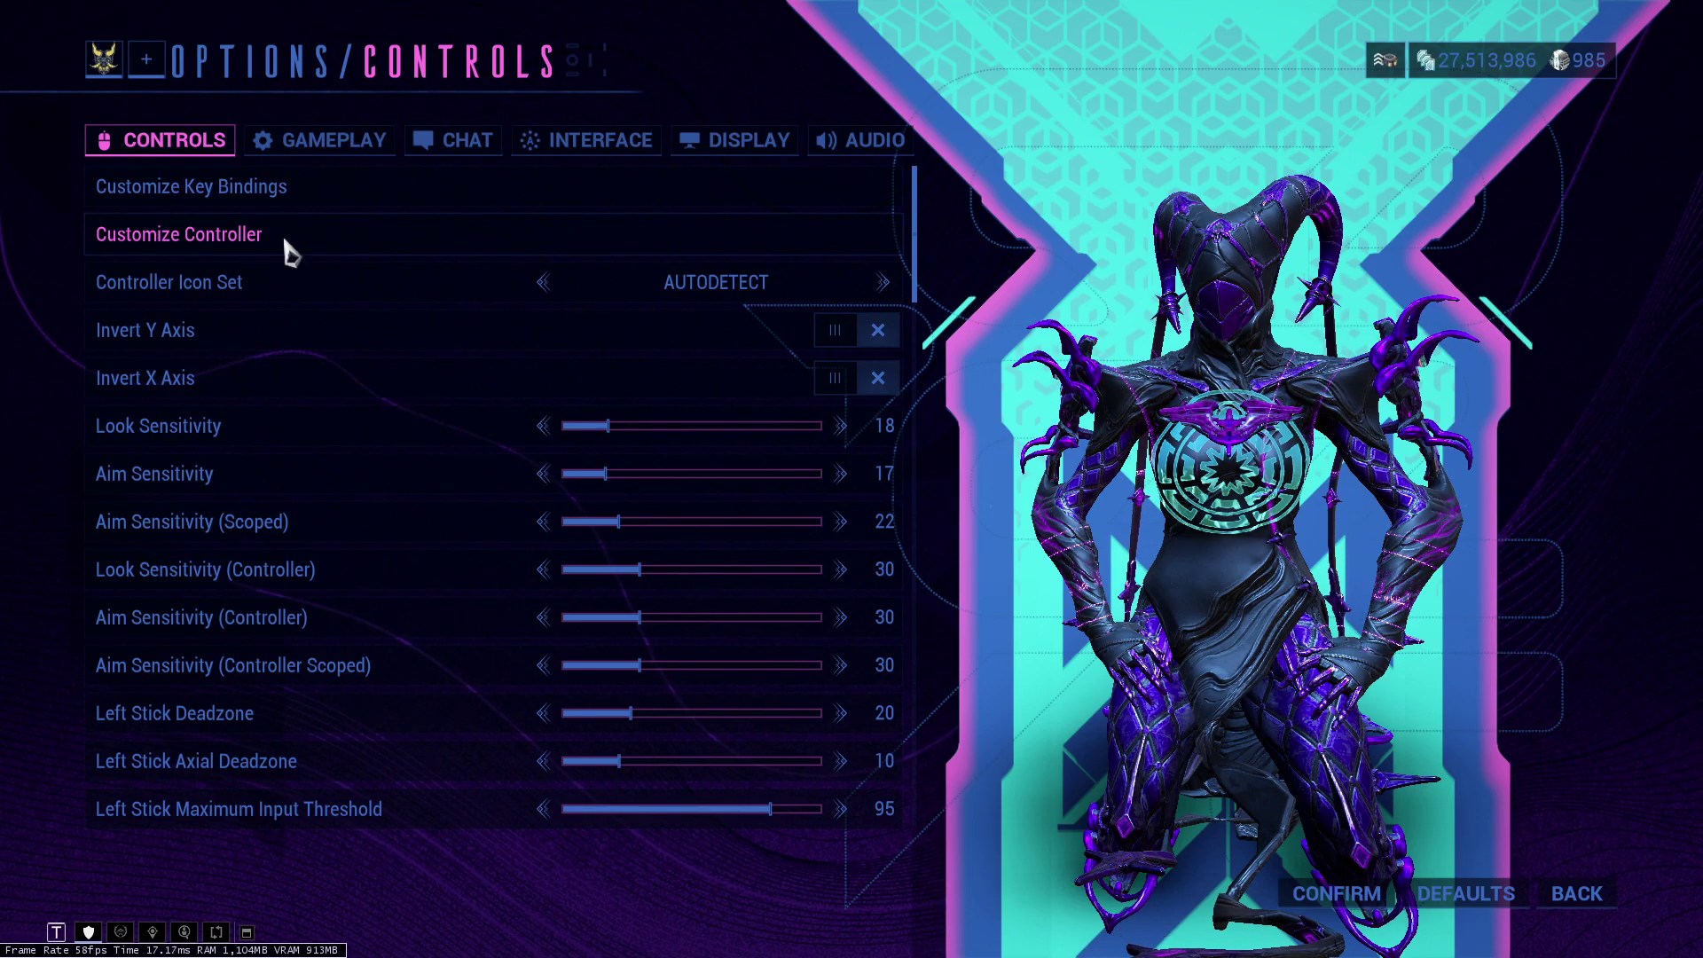
{"action": "scroll", "coordinate": [497, 266], "scroll_direction": "down", "scroll_amount": 5}
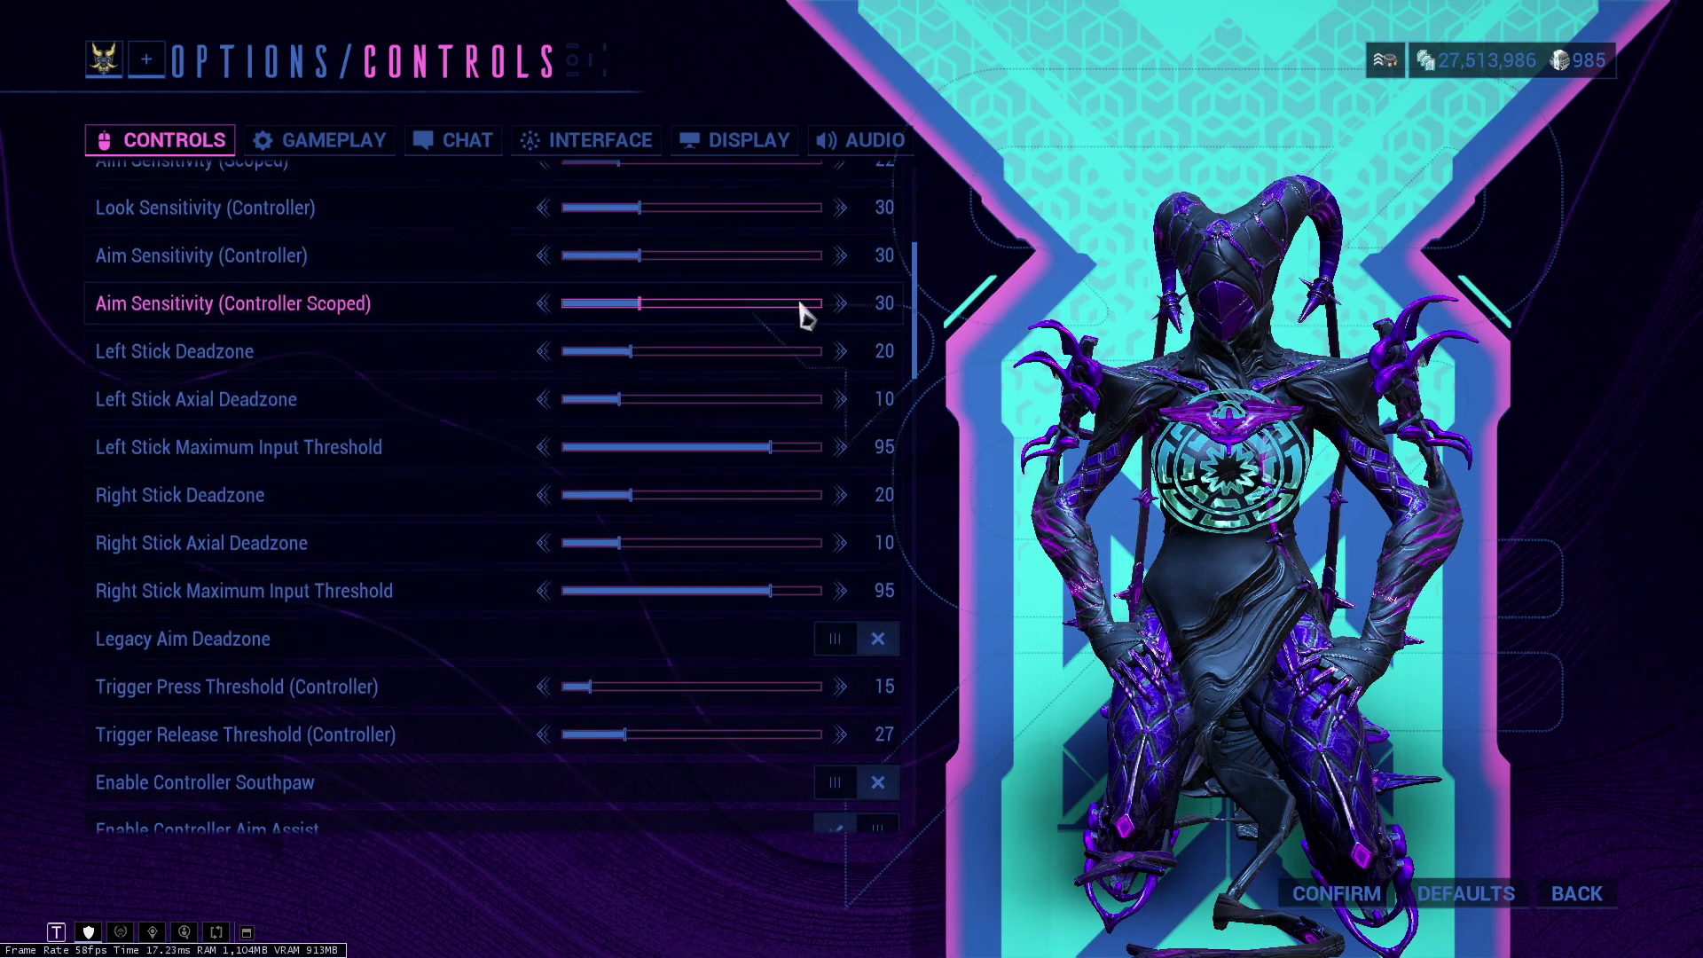
{"action": "left_click_drag", "start_coordinate": [919, 354], "coordinate": [878, 824]}
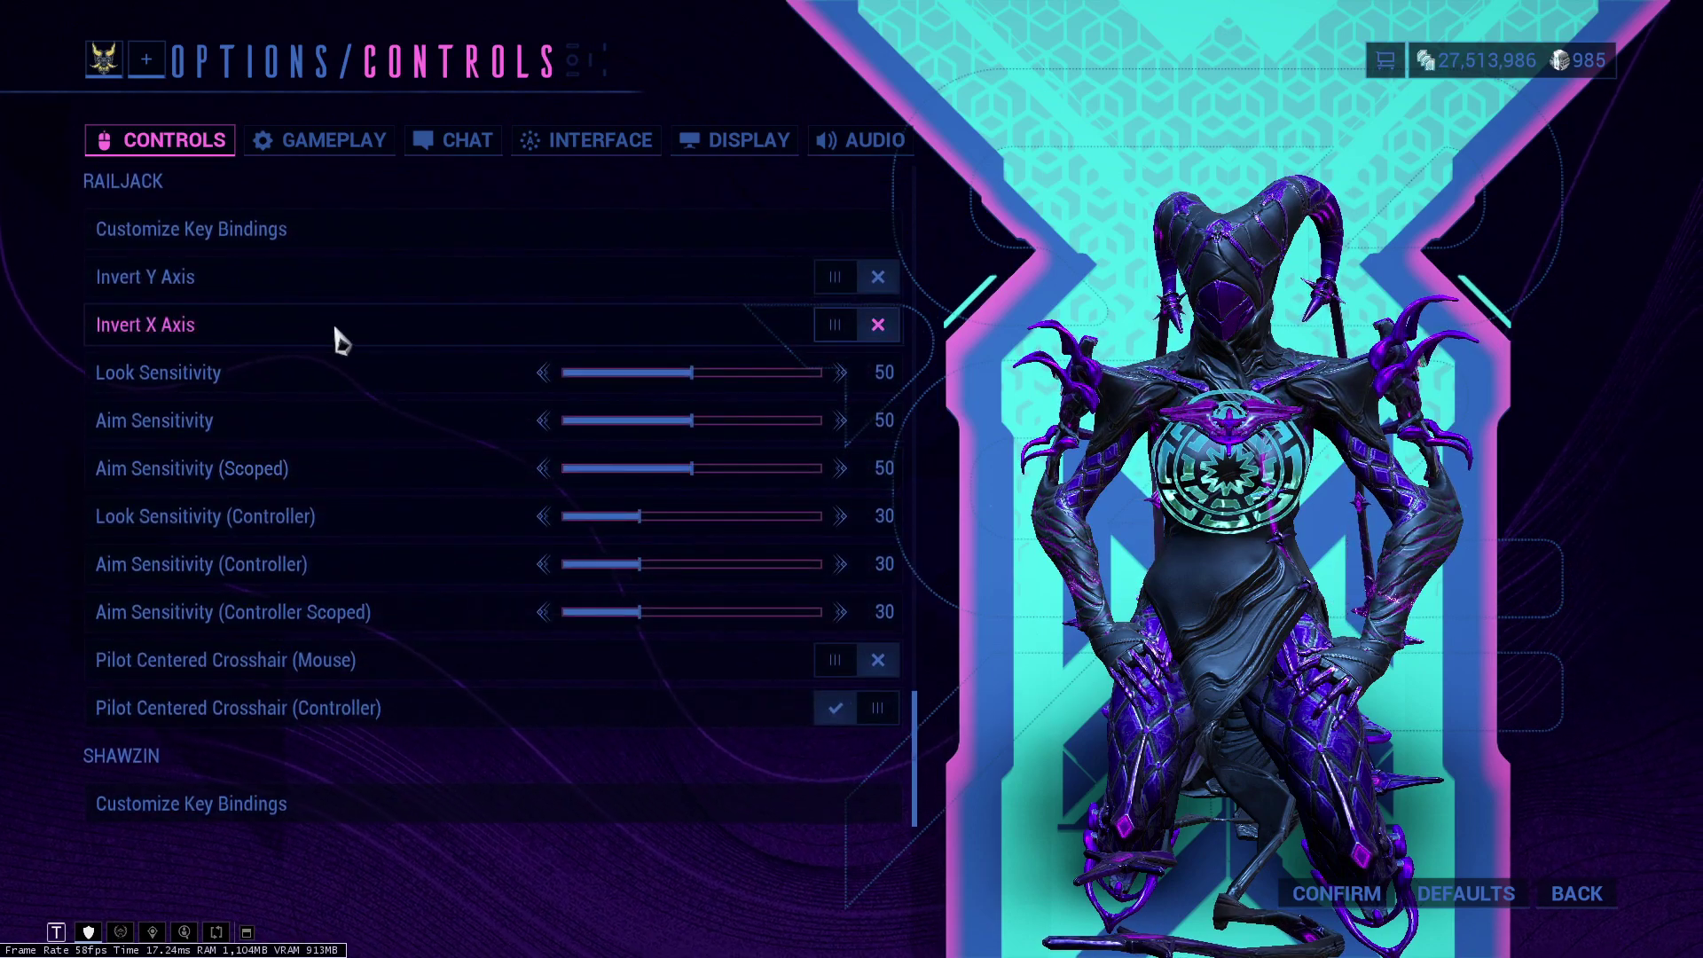
{"action": "scroll", "coordinate": [391, 338], "scroll_direction": "up", "scroll_amount": 10}
{"action": "scroll", "coordinate": [436, 384], "scroll_direction": "up", "scroll_amount": 15}
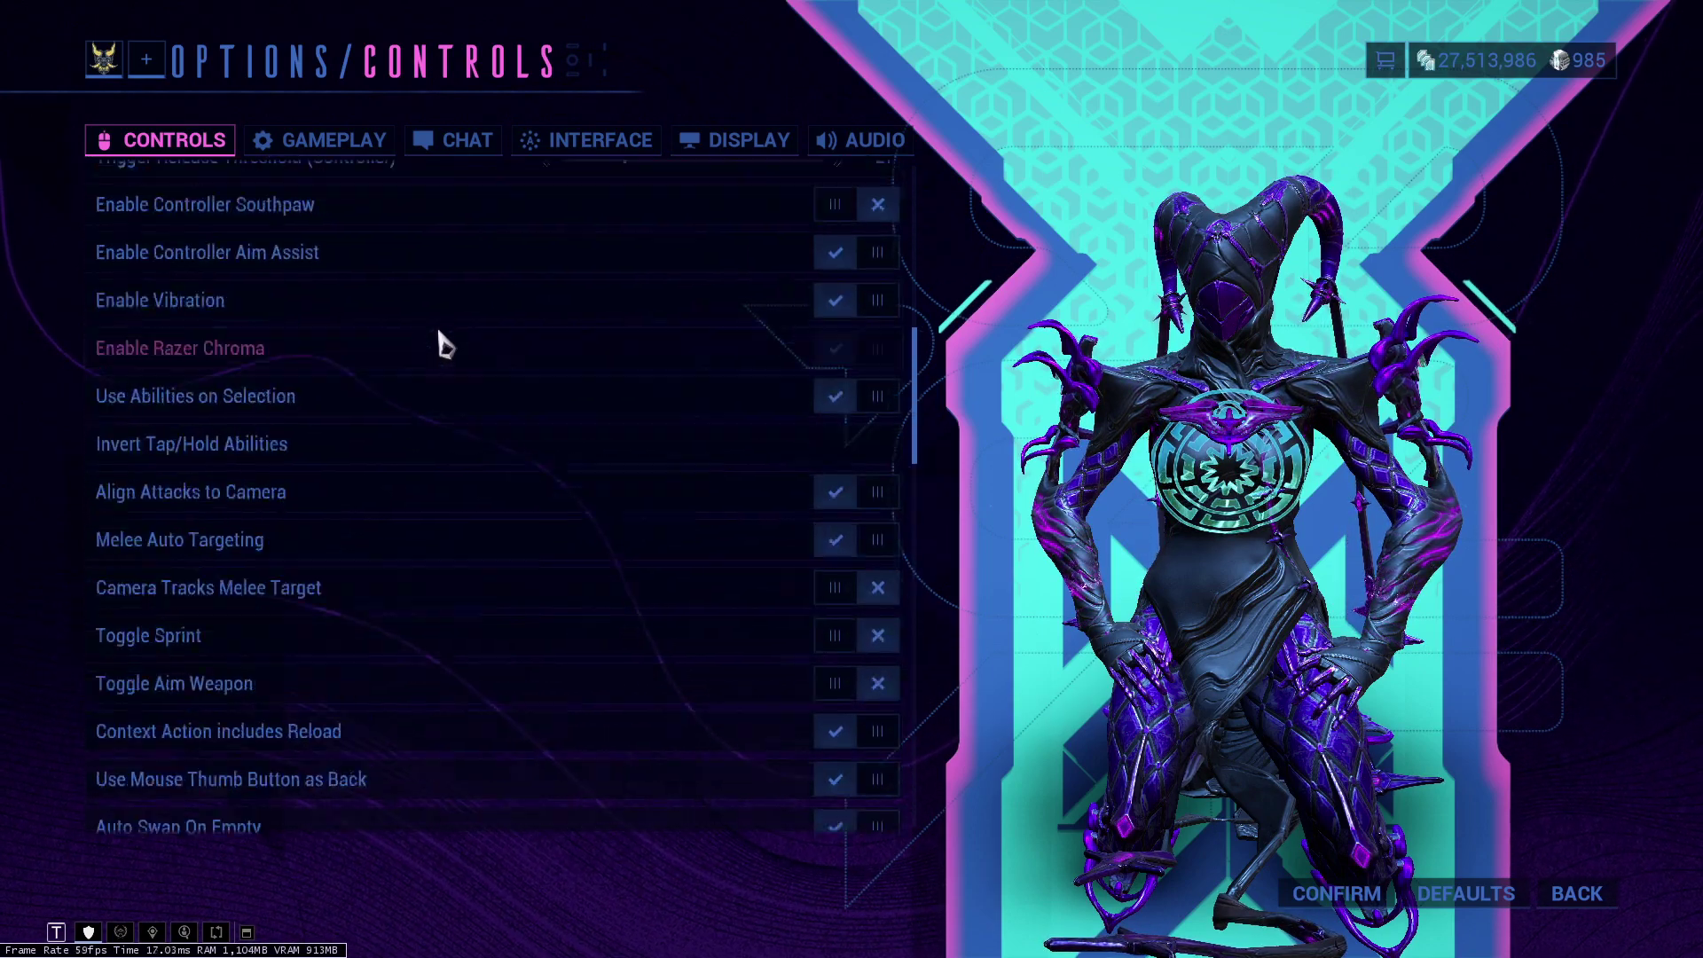
{"action": "scroll", "coordinate": [436, 340], "scroll_direction": "up", "scroll_amount": 2}
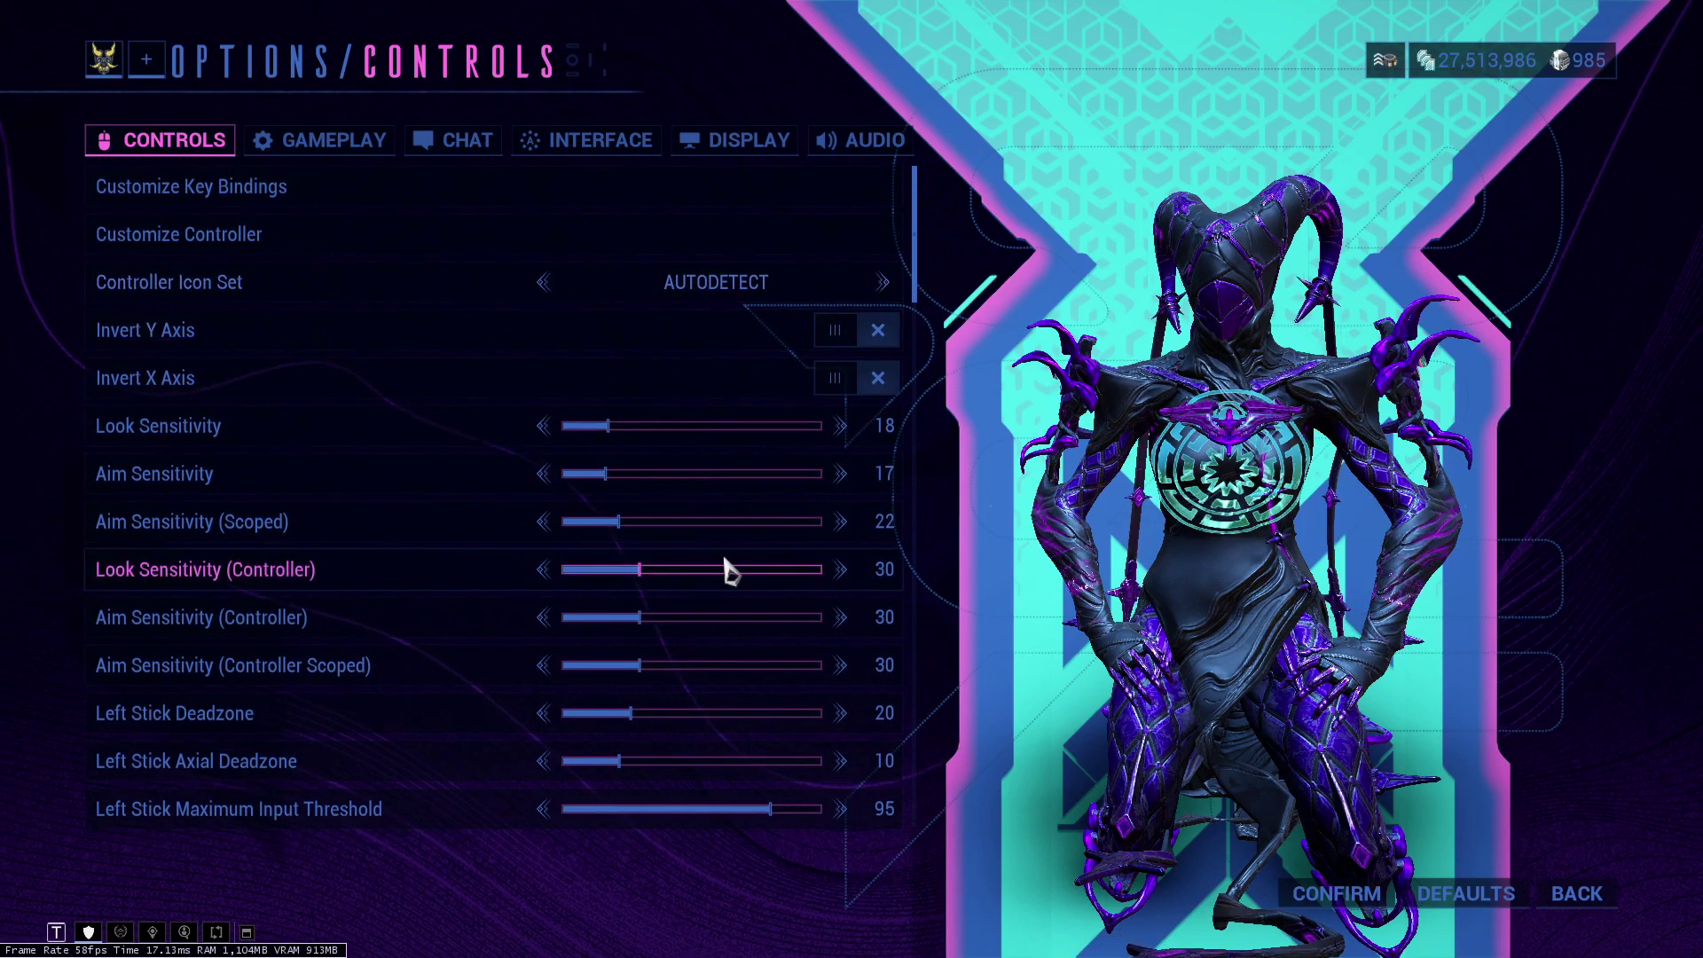
Examine the custom key bindings down to Gear Hotkeys 1 to 12, and return to the ship.
{"action": "left_click", "coordinate": [203, 204]}
{"action": "scroll", "coordinate": [505, 298], "scroll_direction": "down", "scroll_amount": 5}
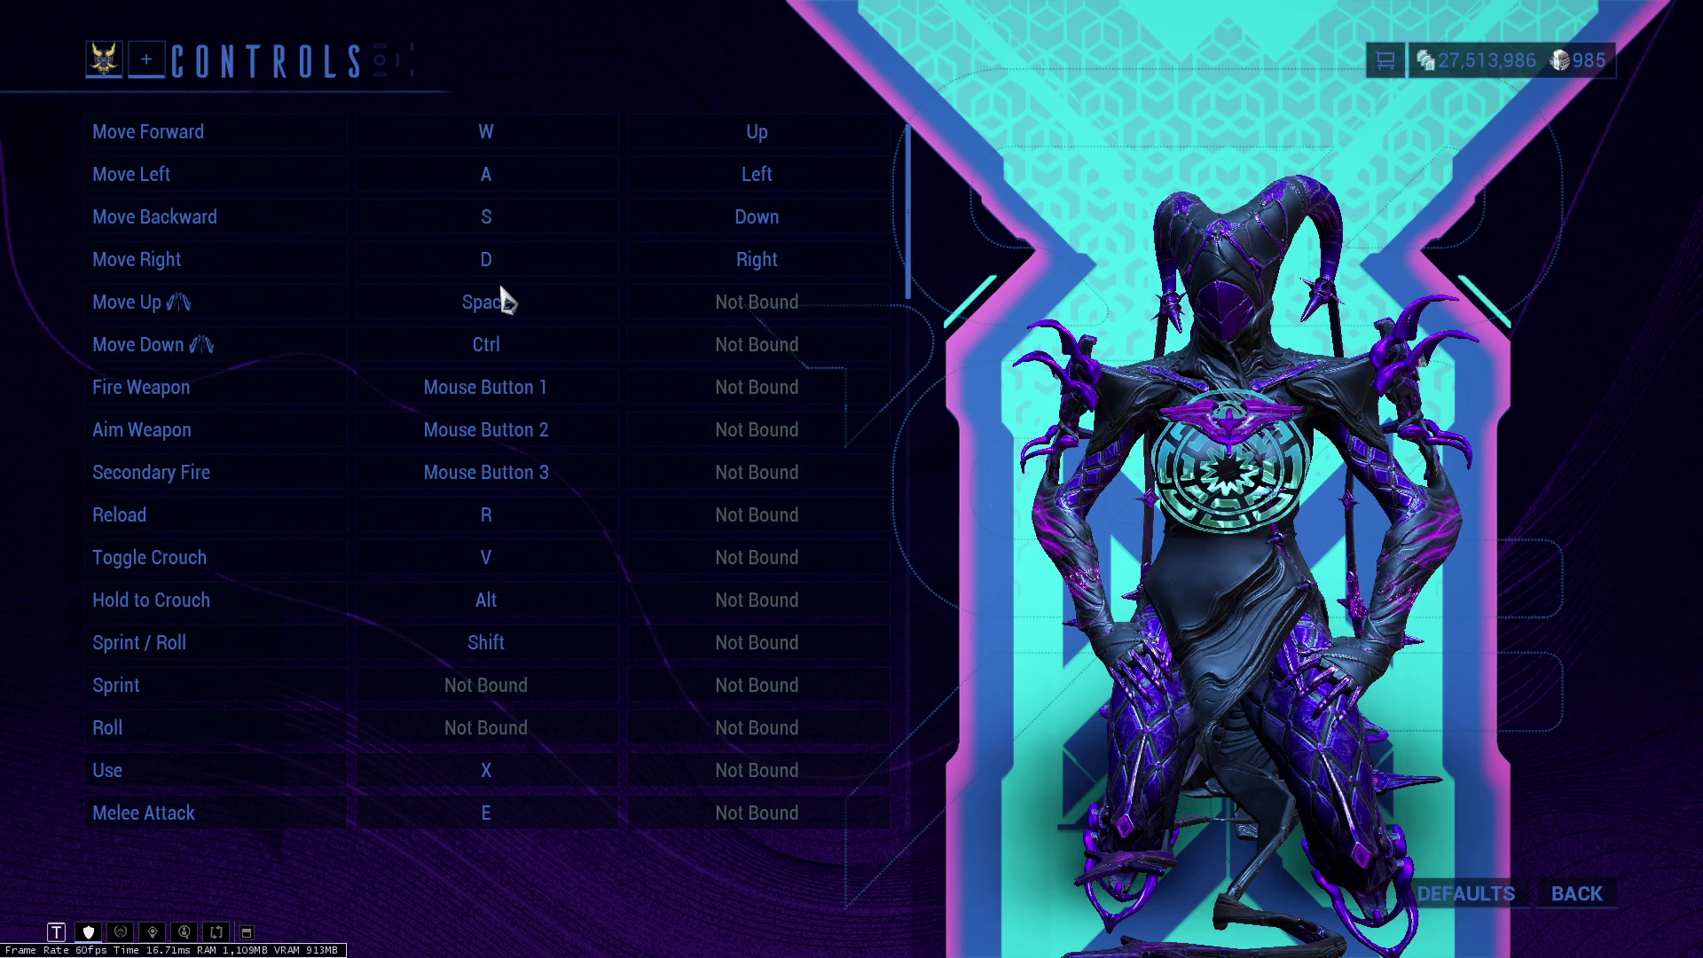
{"action": "scroll", "coordinate": [507, 296], "scroll_direction": "down", "scroll_amount": 10}
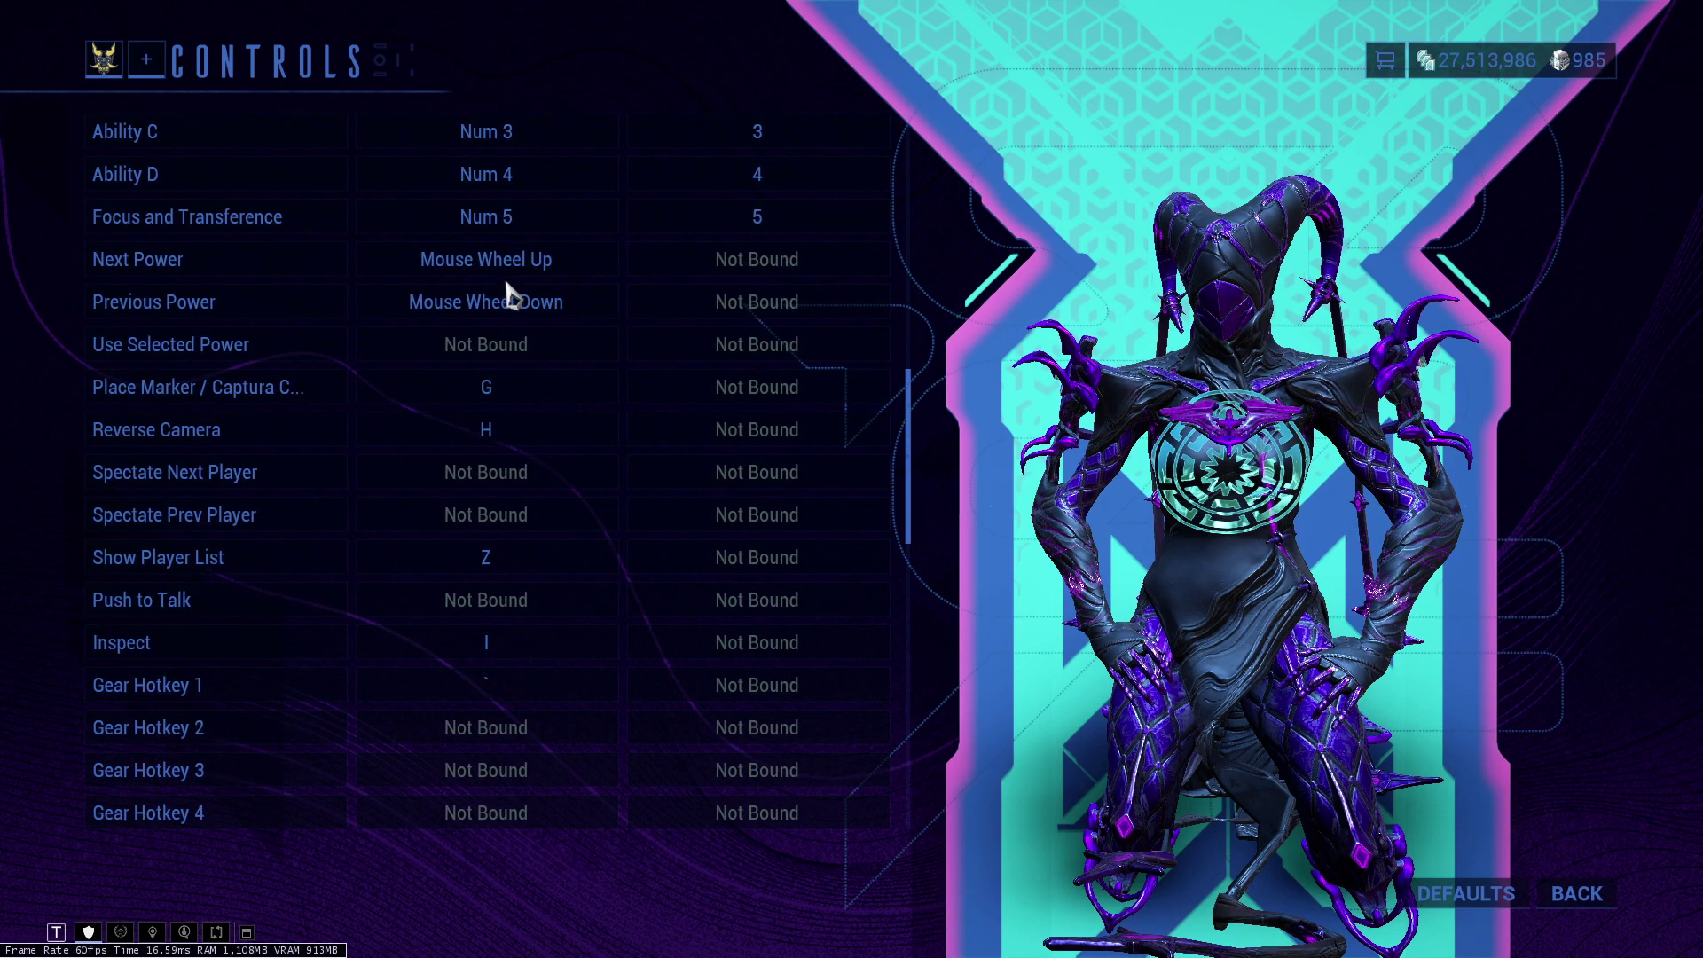
{"action": "scroll", "coordinate": [606, 406], "scroll_direction": "down", "scroll_amount": 3}
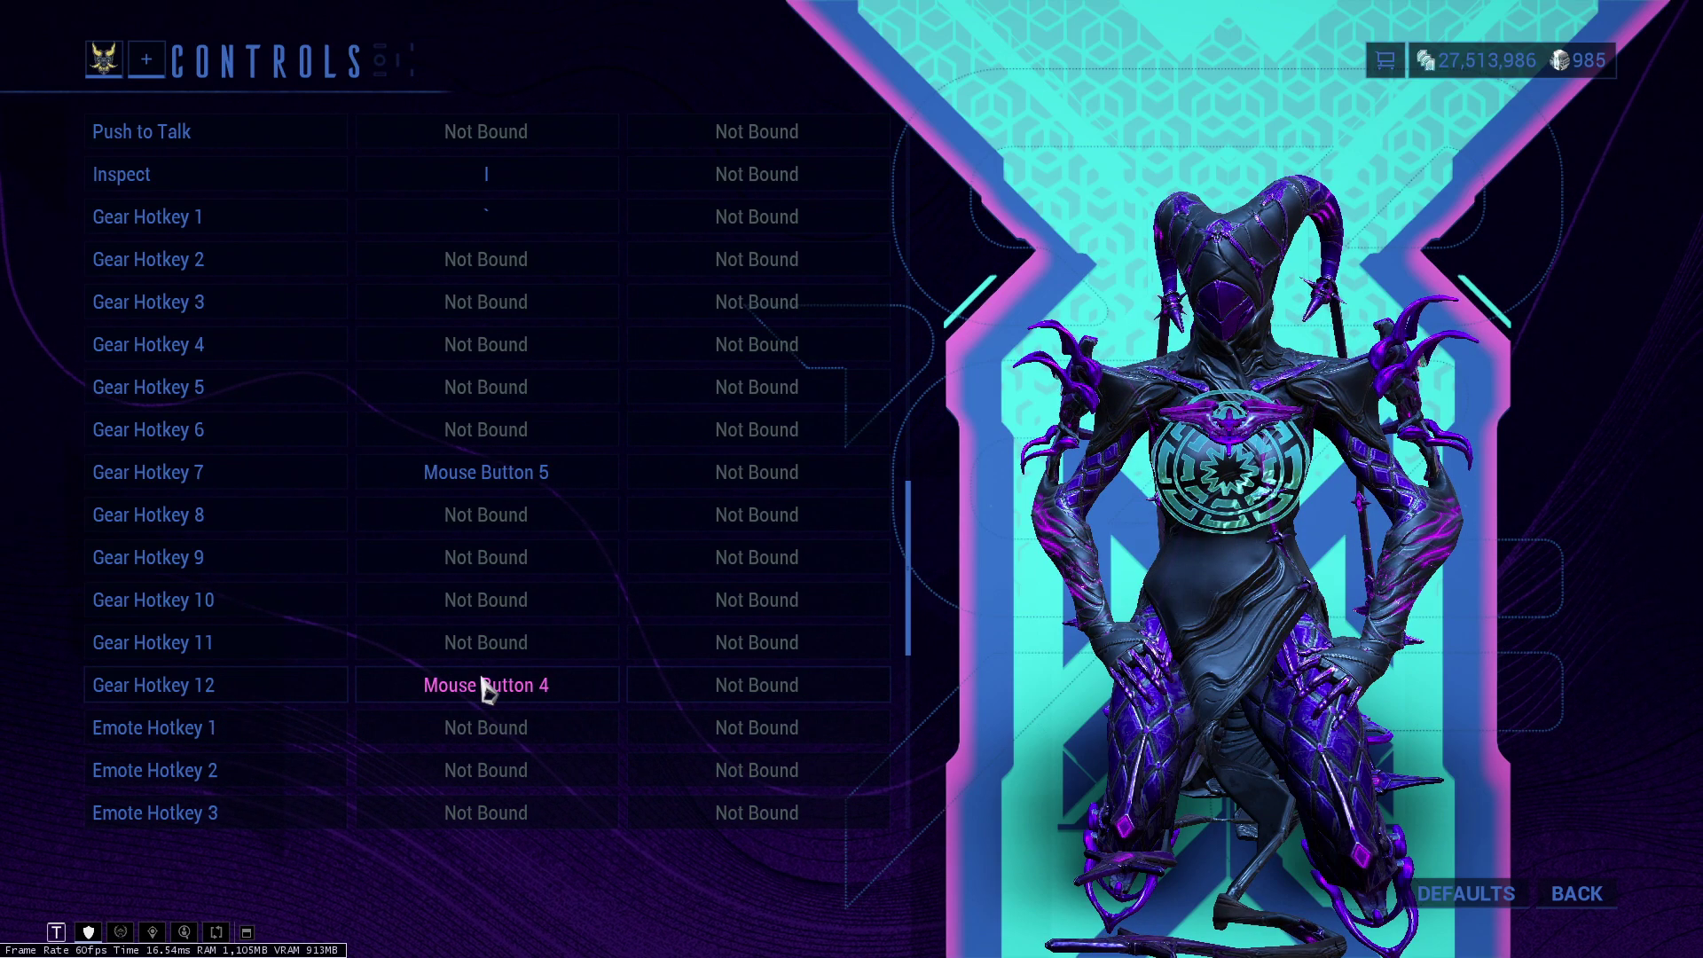
{"action": "key", "text": "Escape"}
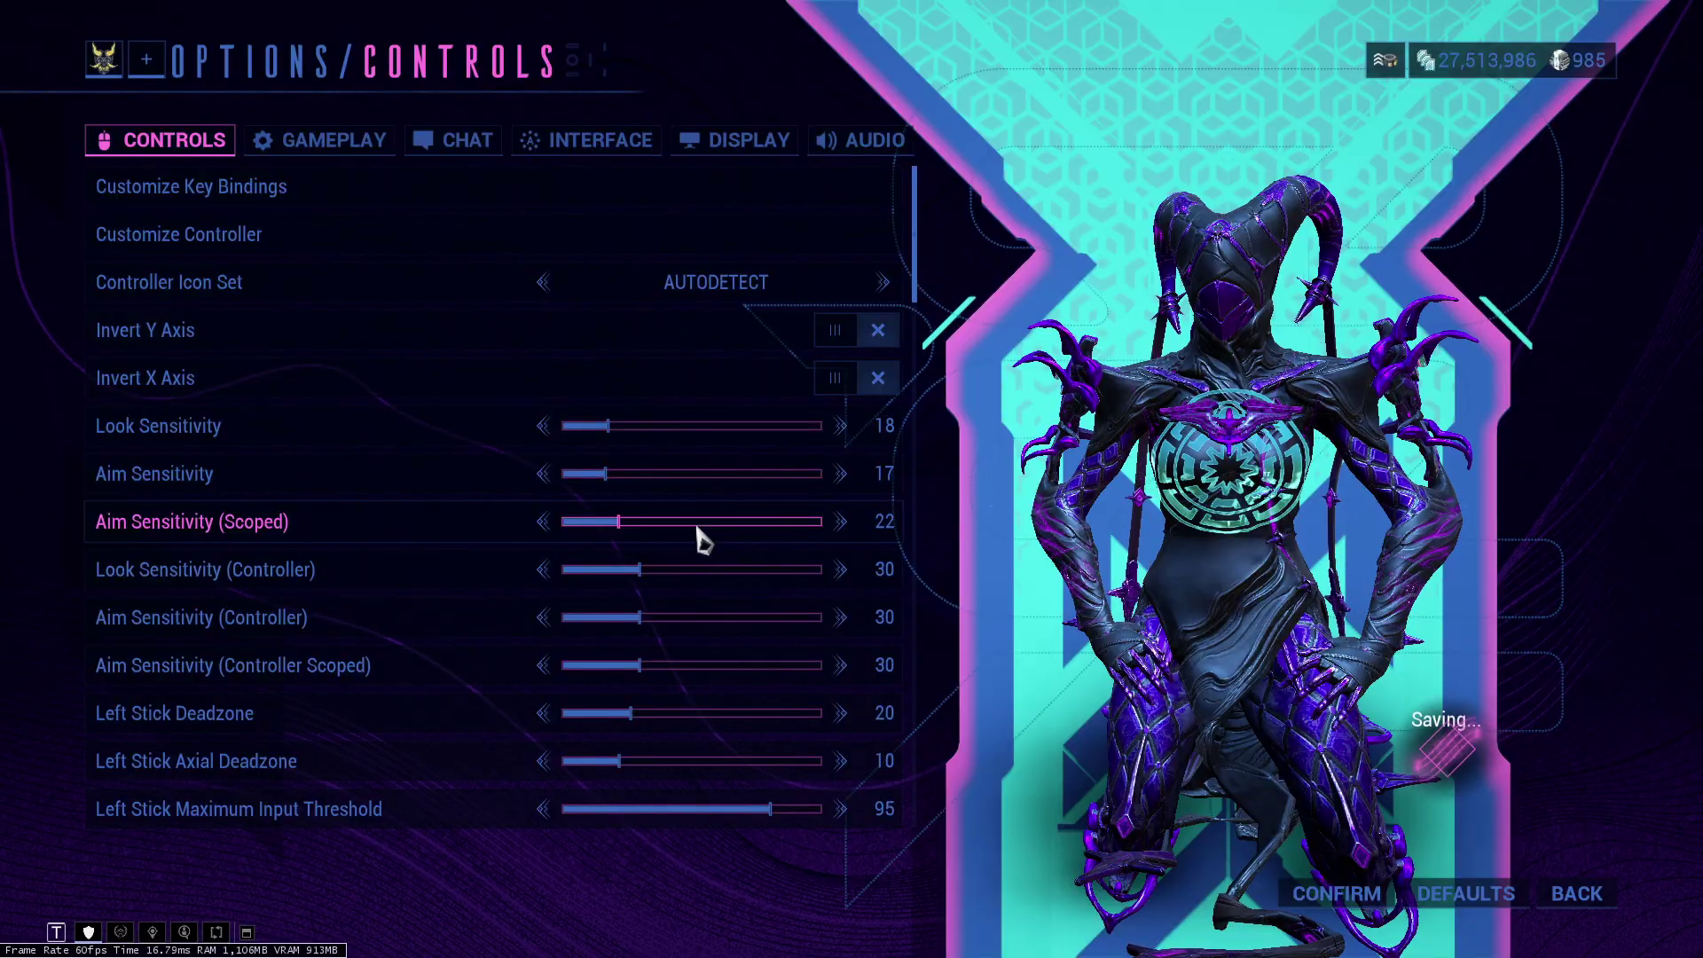
{"action": "key", "text": "Escape"}
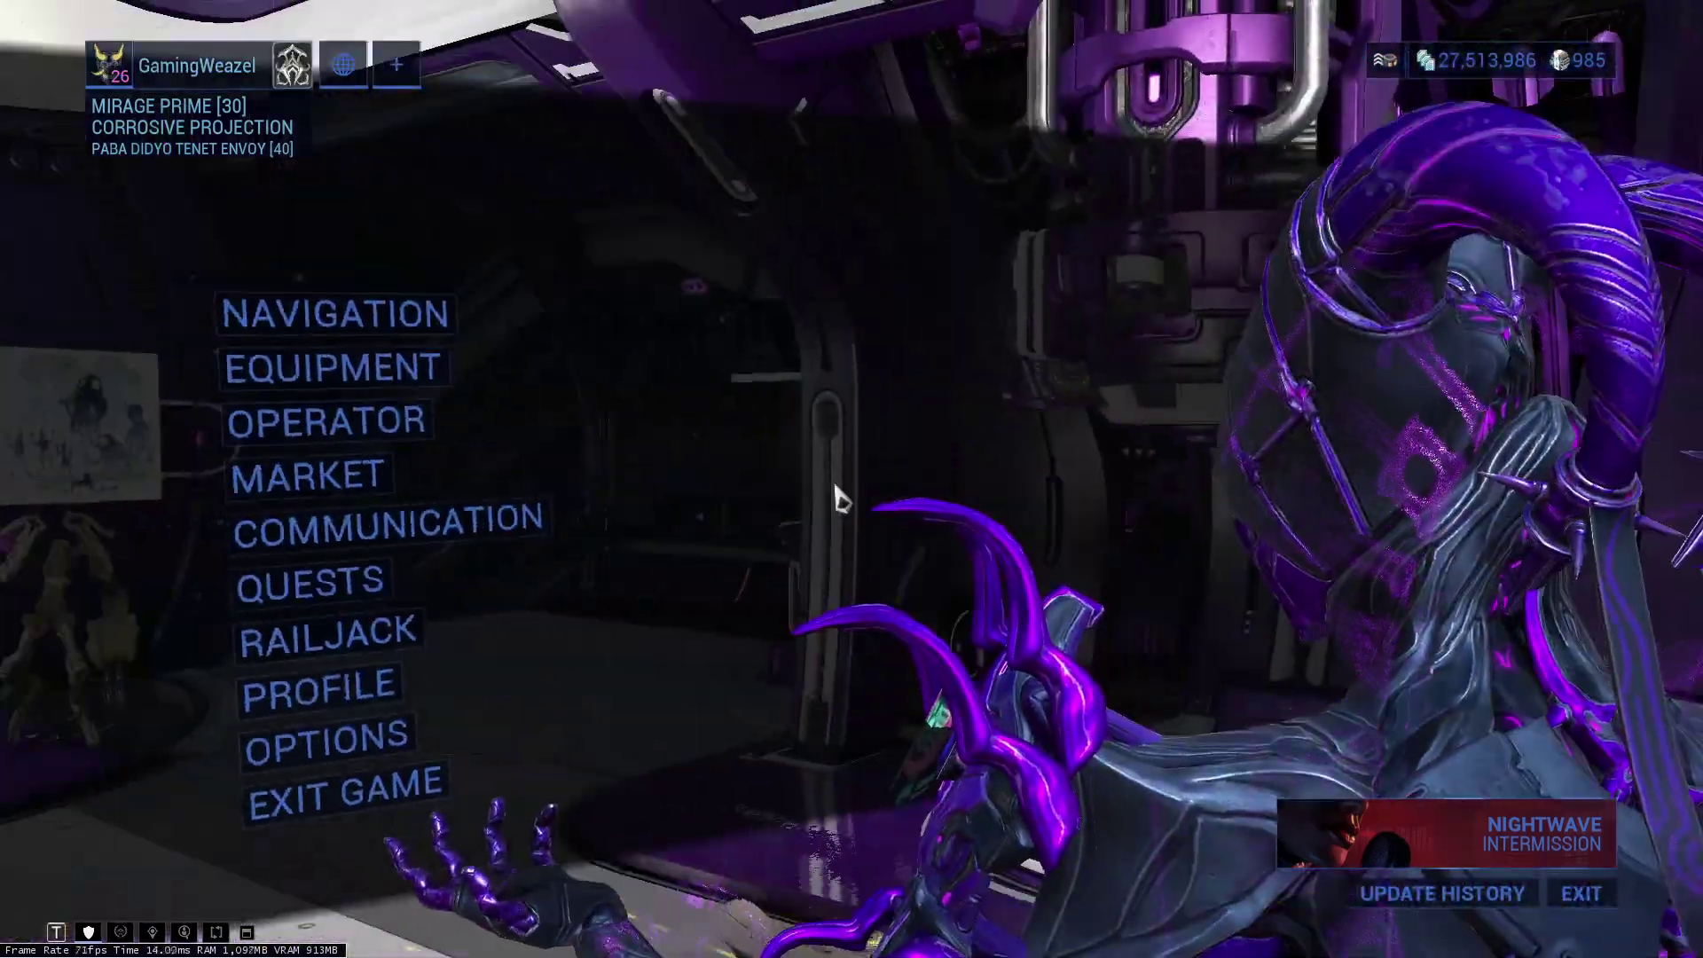
{"action": "key", "text": "Escape"}
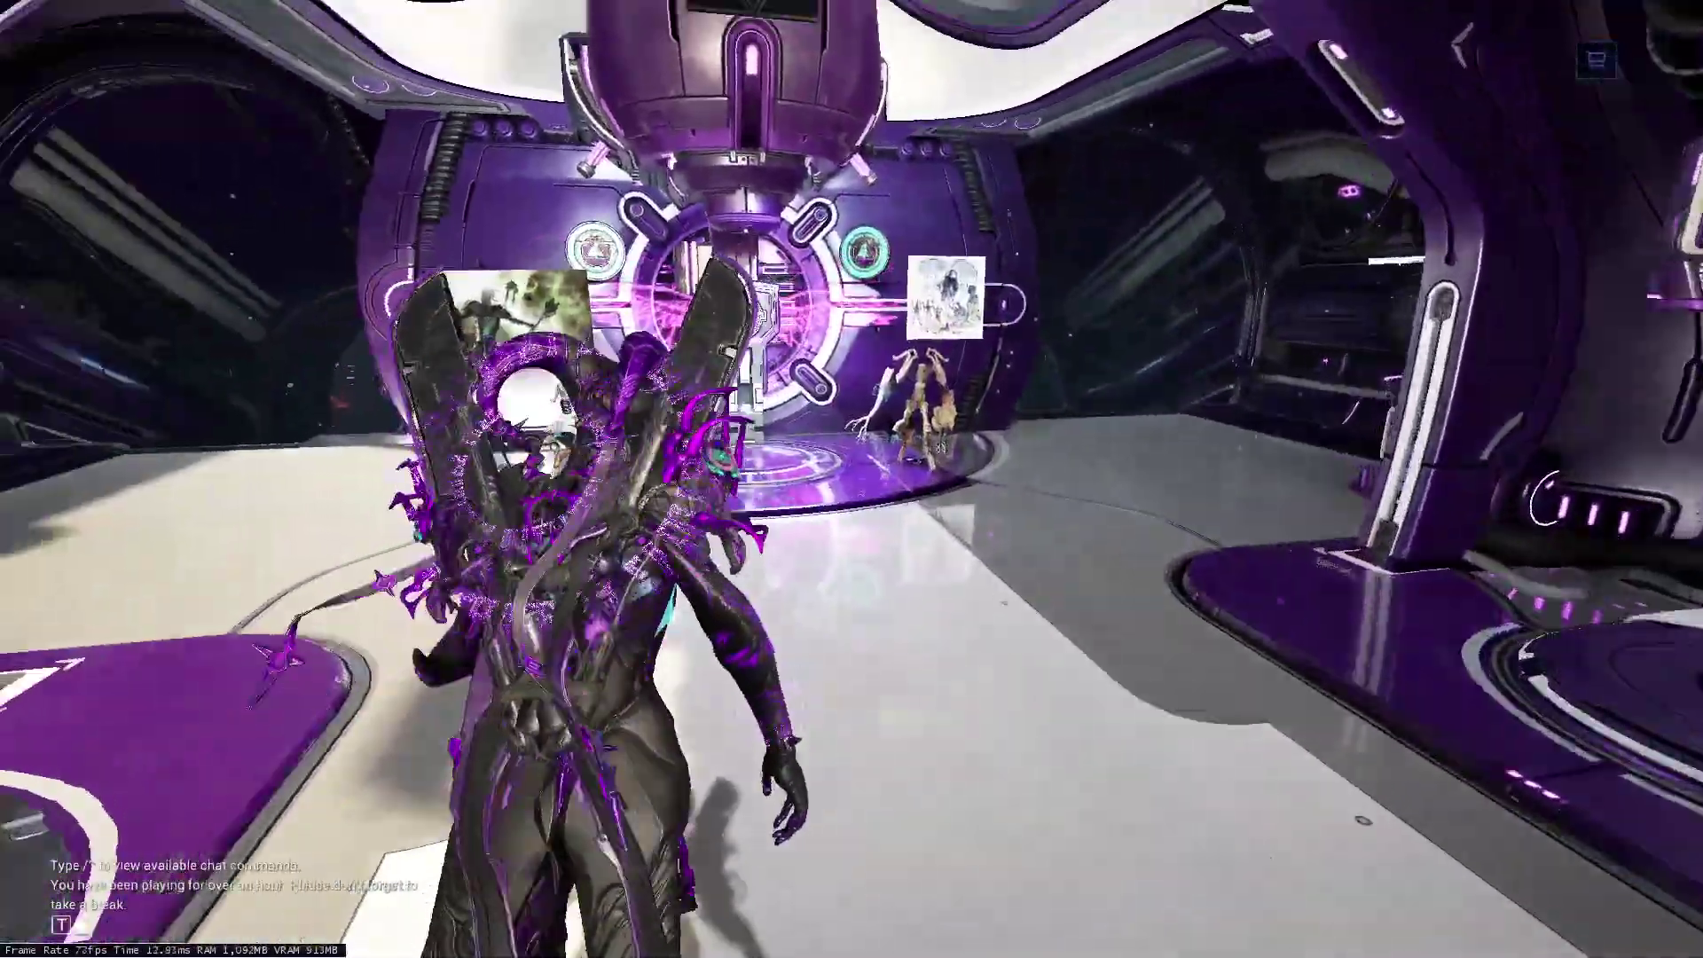
Open the gear wheel from the arsenal loadout, inspect the Necramech Summon in slot 8, and leave the arsenal.
{"action": "key", "text": "Escape"}
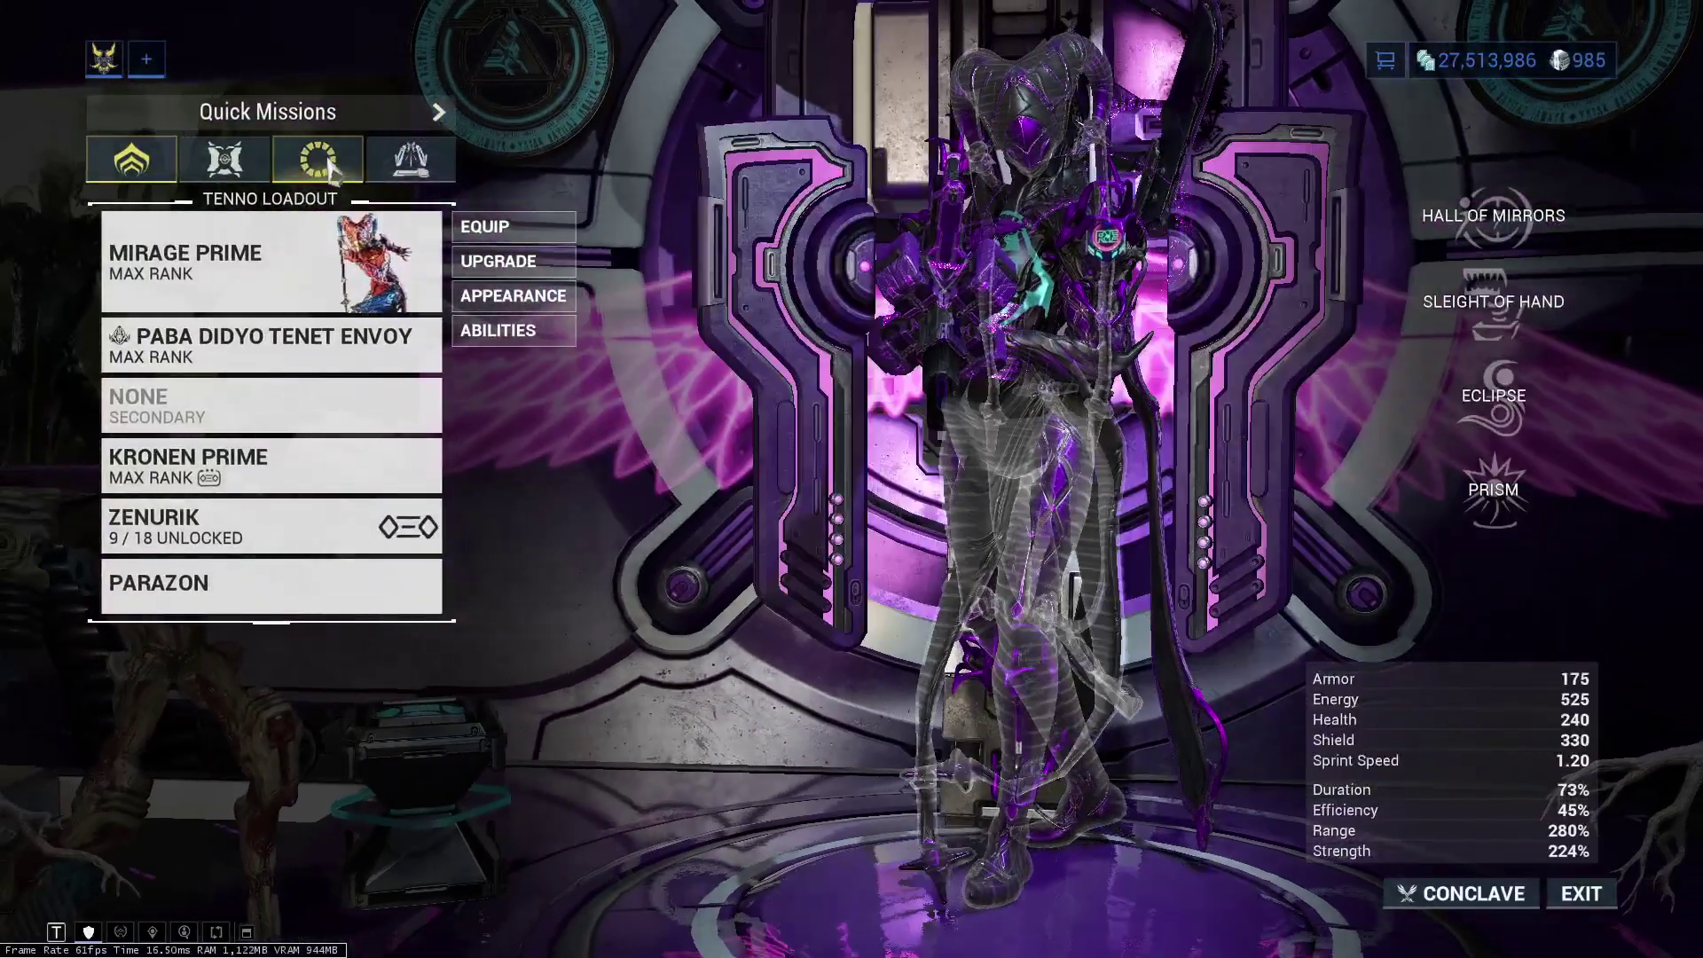
{"action": "left_click", "coordinate": [317, 159]}
{"action": "left_click", "coordinate": [265, 280]}
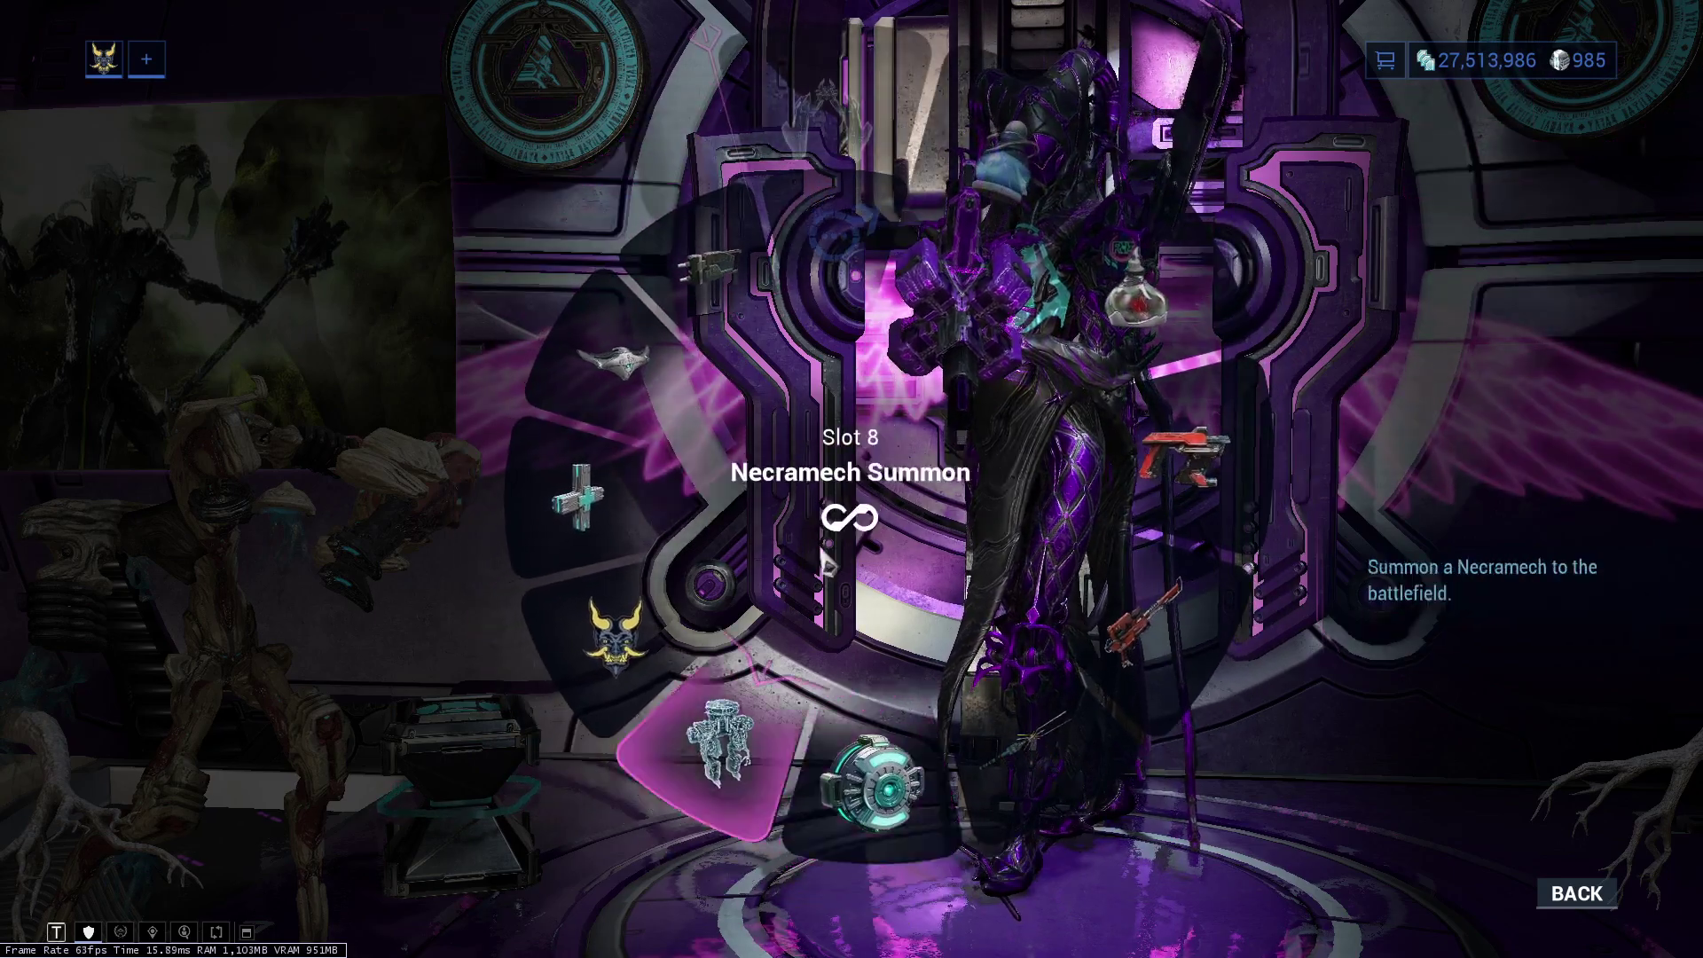
{"action": "key", "text": "Escape"}
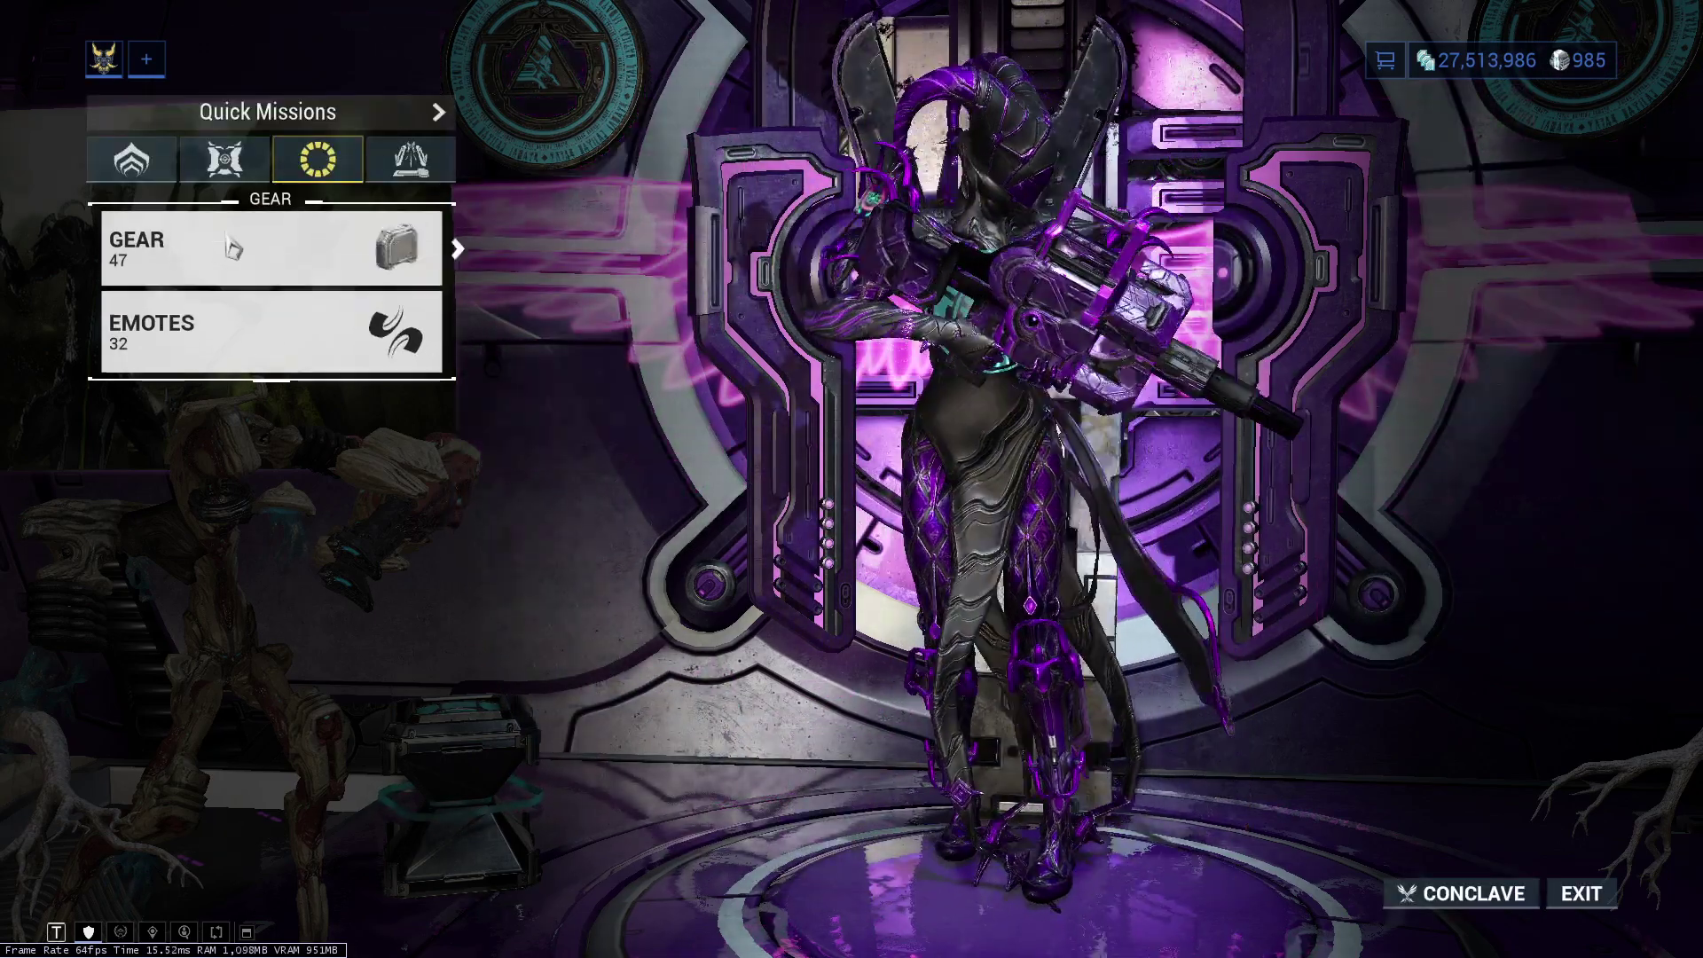
{"action": "key", "text": "Escape"}
Open the gameplay options and examine the invite, friend request, clan invitation and Creator Mode settings.
{"action": "key", "text": "Escape"}
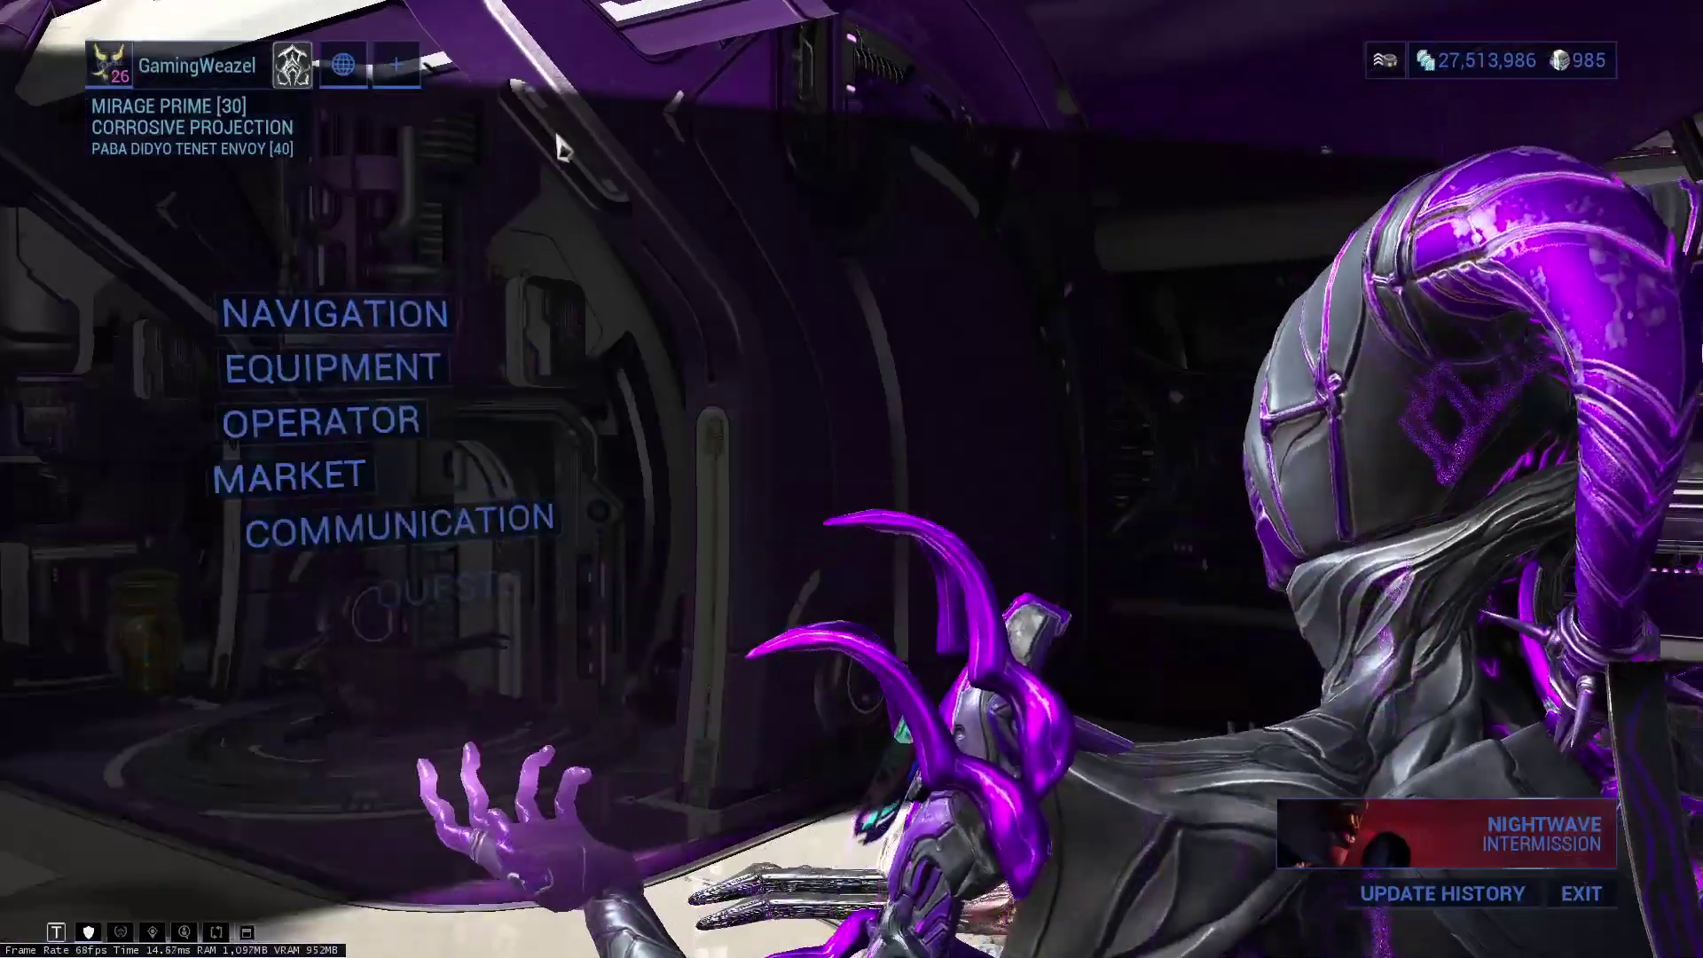
{"action": "left_click", "coordinate": [328, 738]}
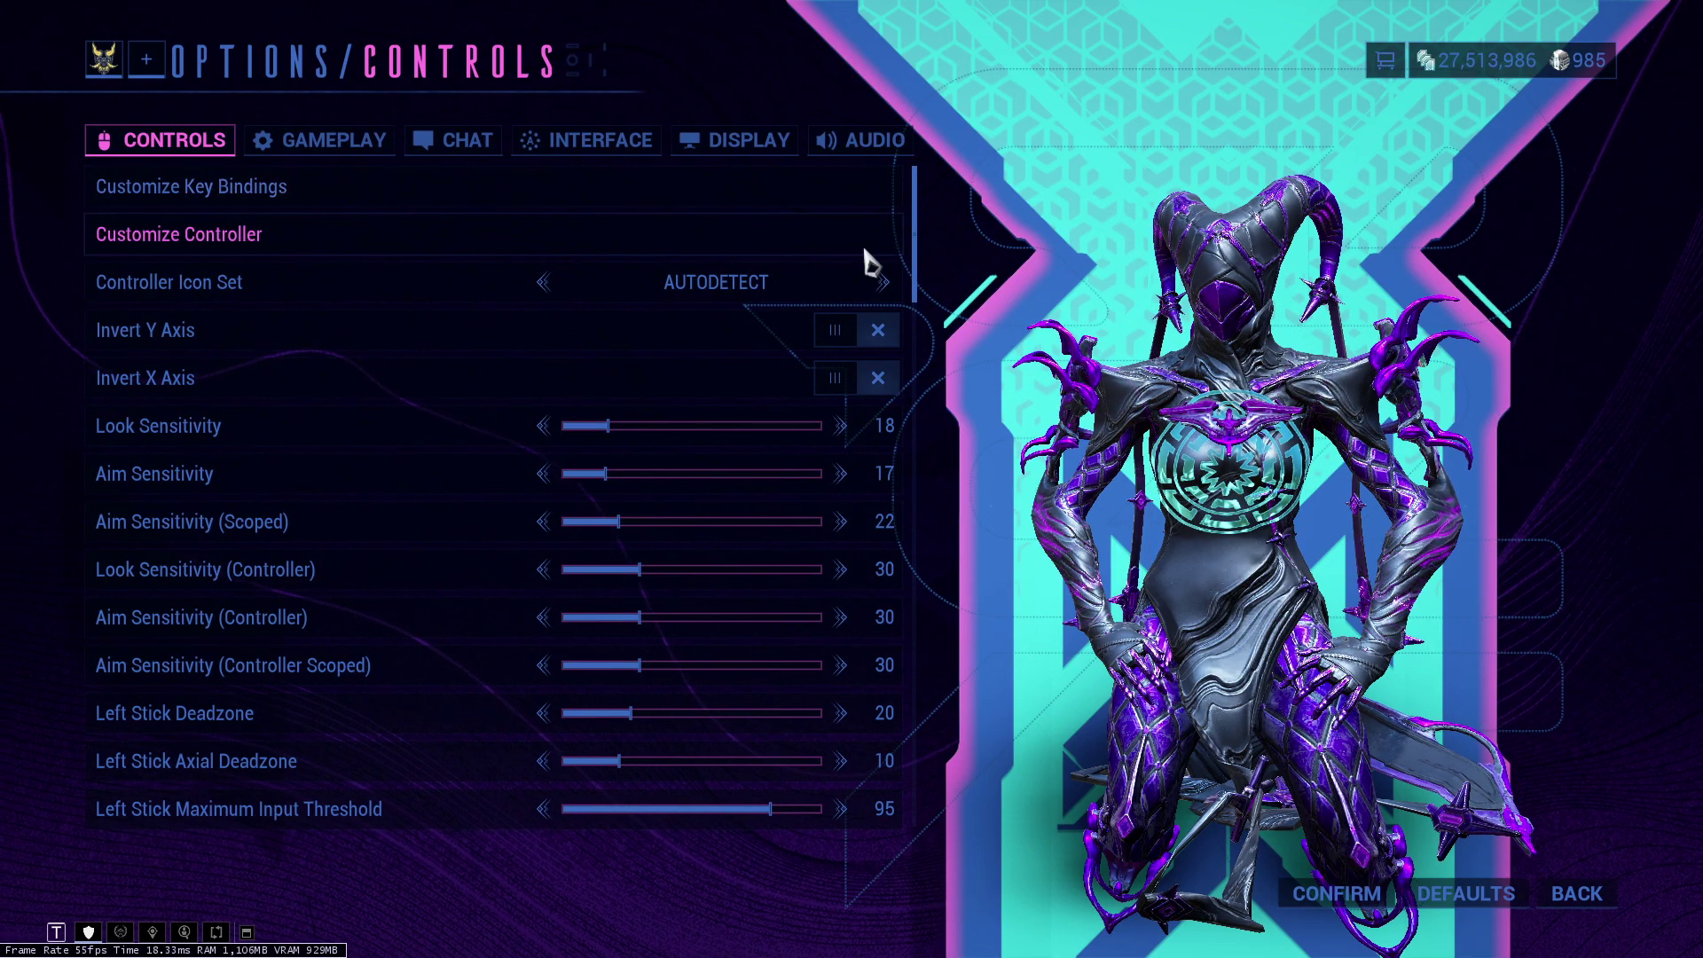
{"action": "left_click", "coordinate": [311, 146]}
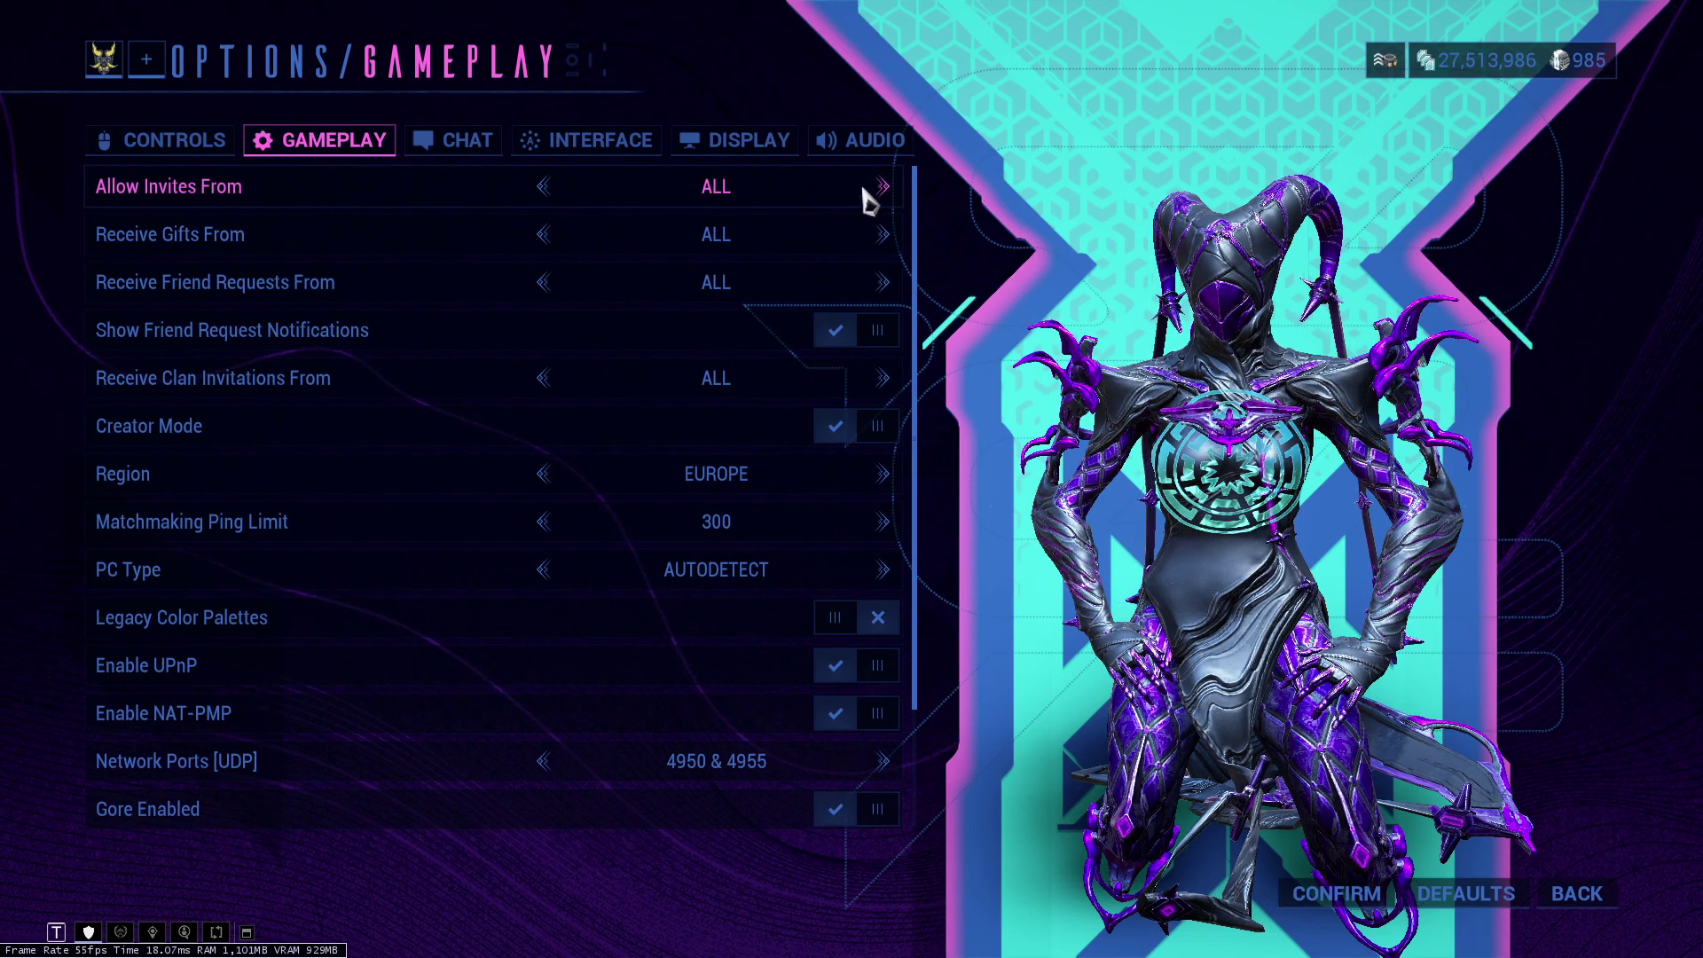
{"action": "left_click", "coordinate": [542, 188]}
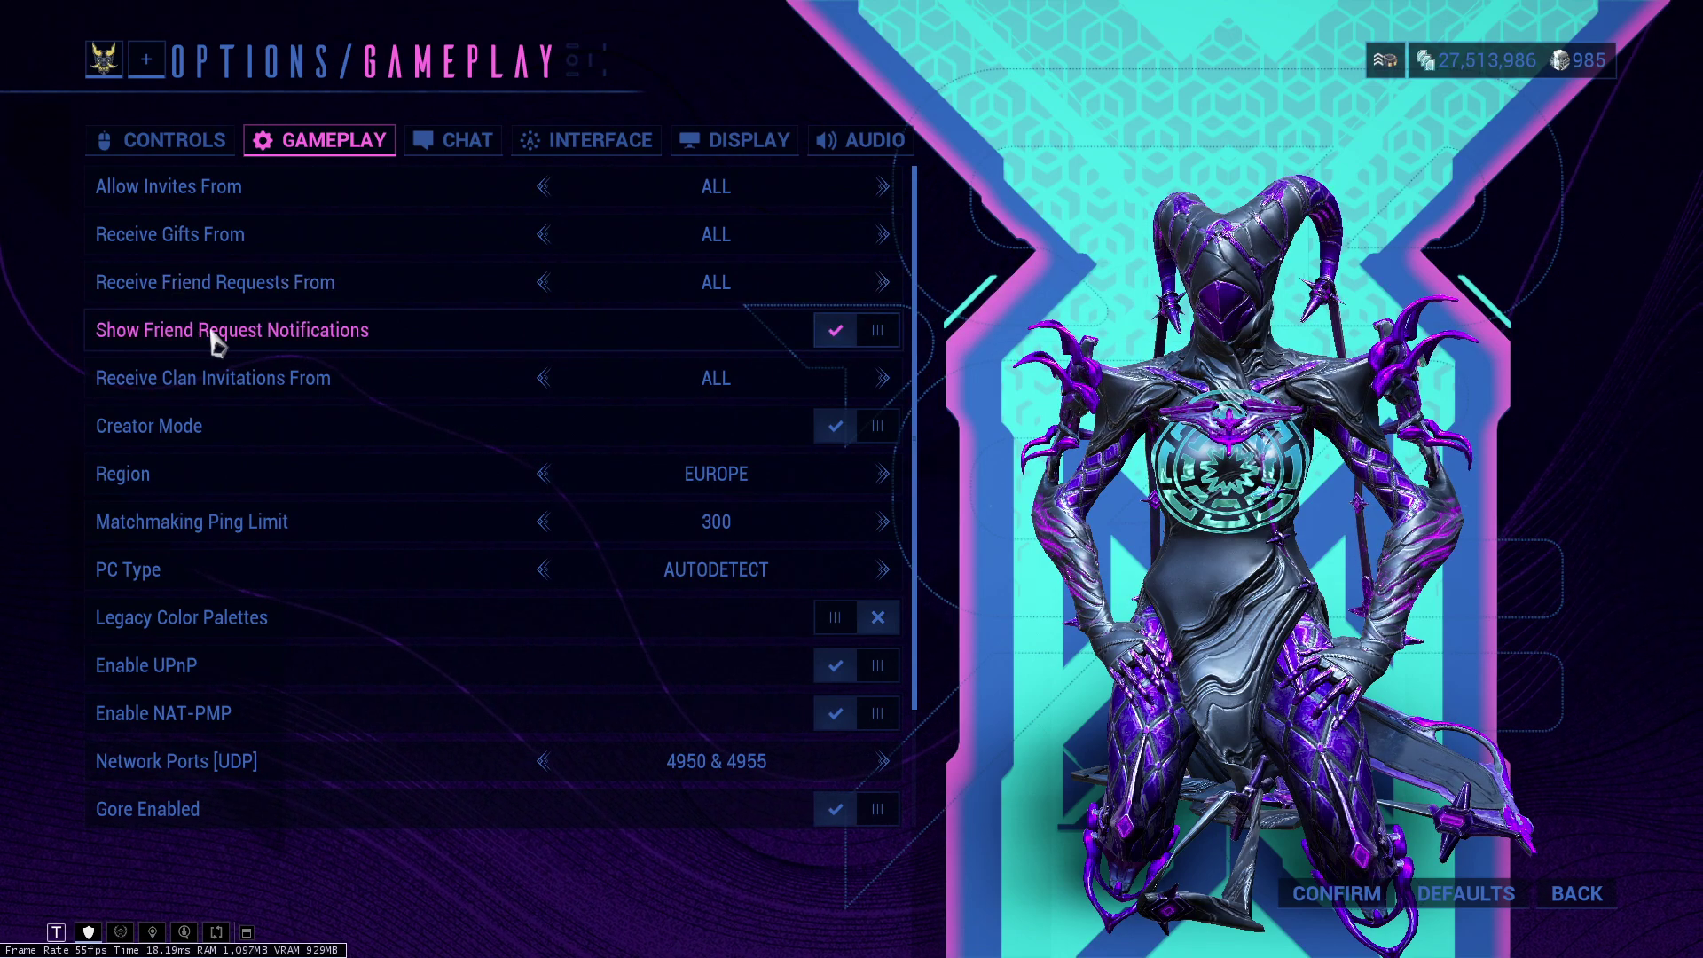
{"action": "mouse_move", "coordinate": [1386, 67]}
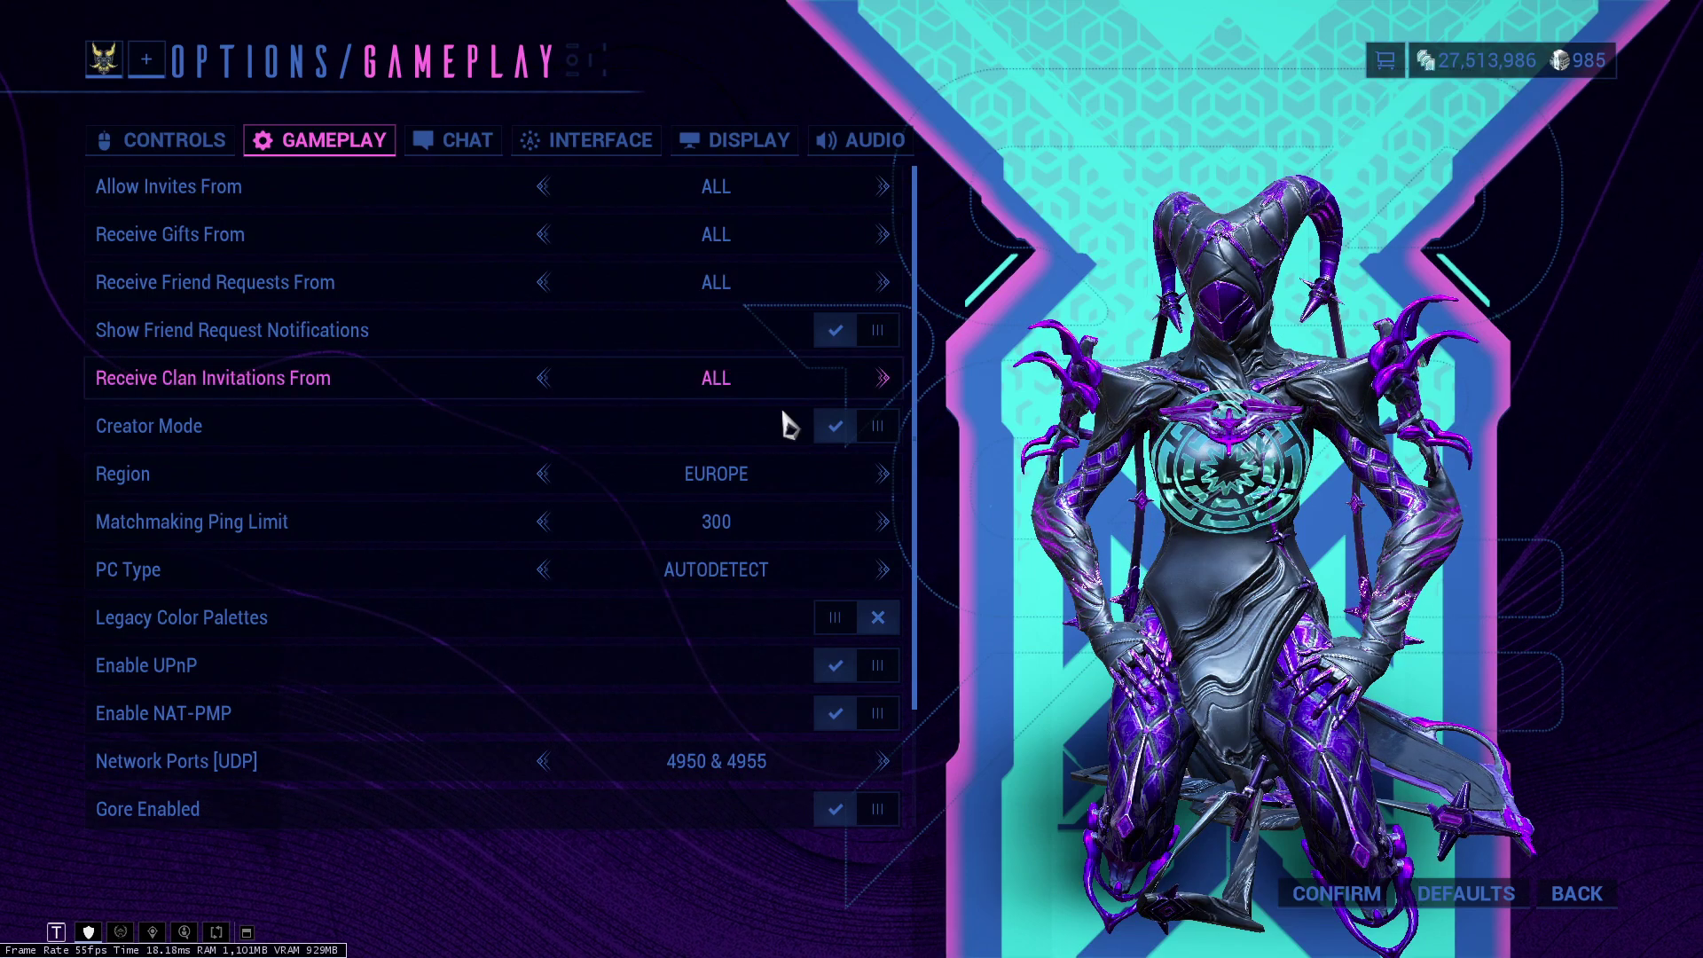
{"action": "mouse_move", "coordinate": [1385, 61]}
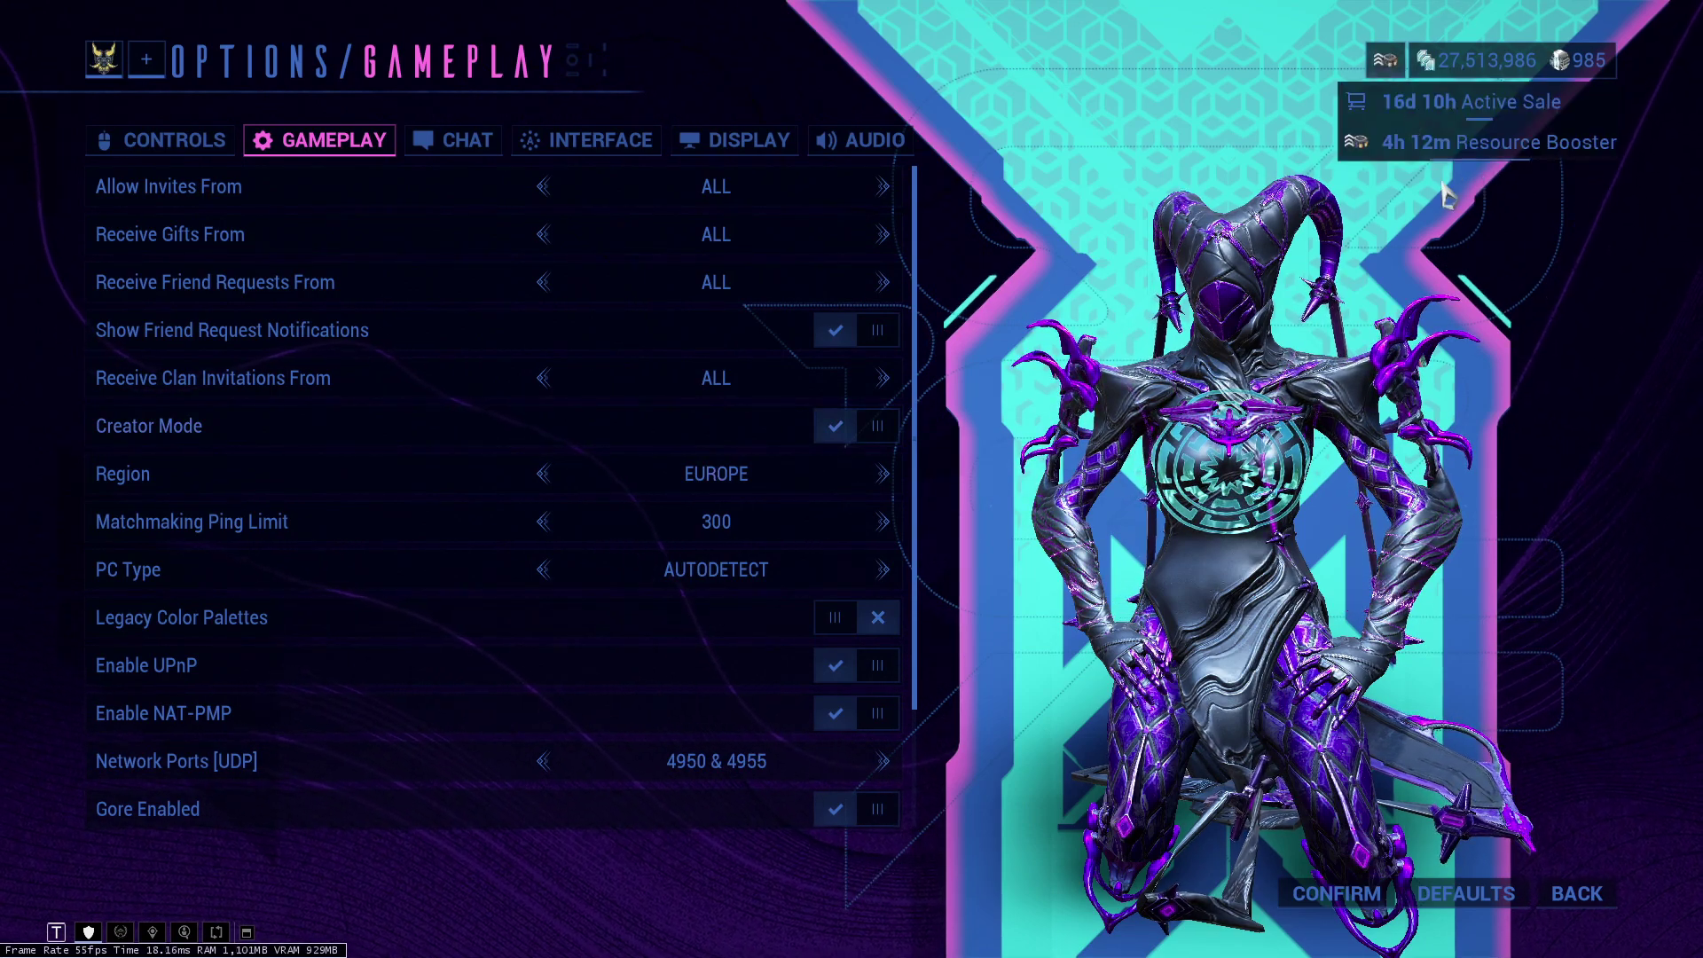
{"action": "mouse_move", "coordinate": [514, 448]}
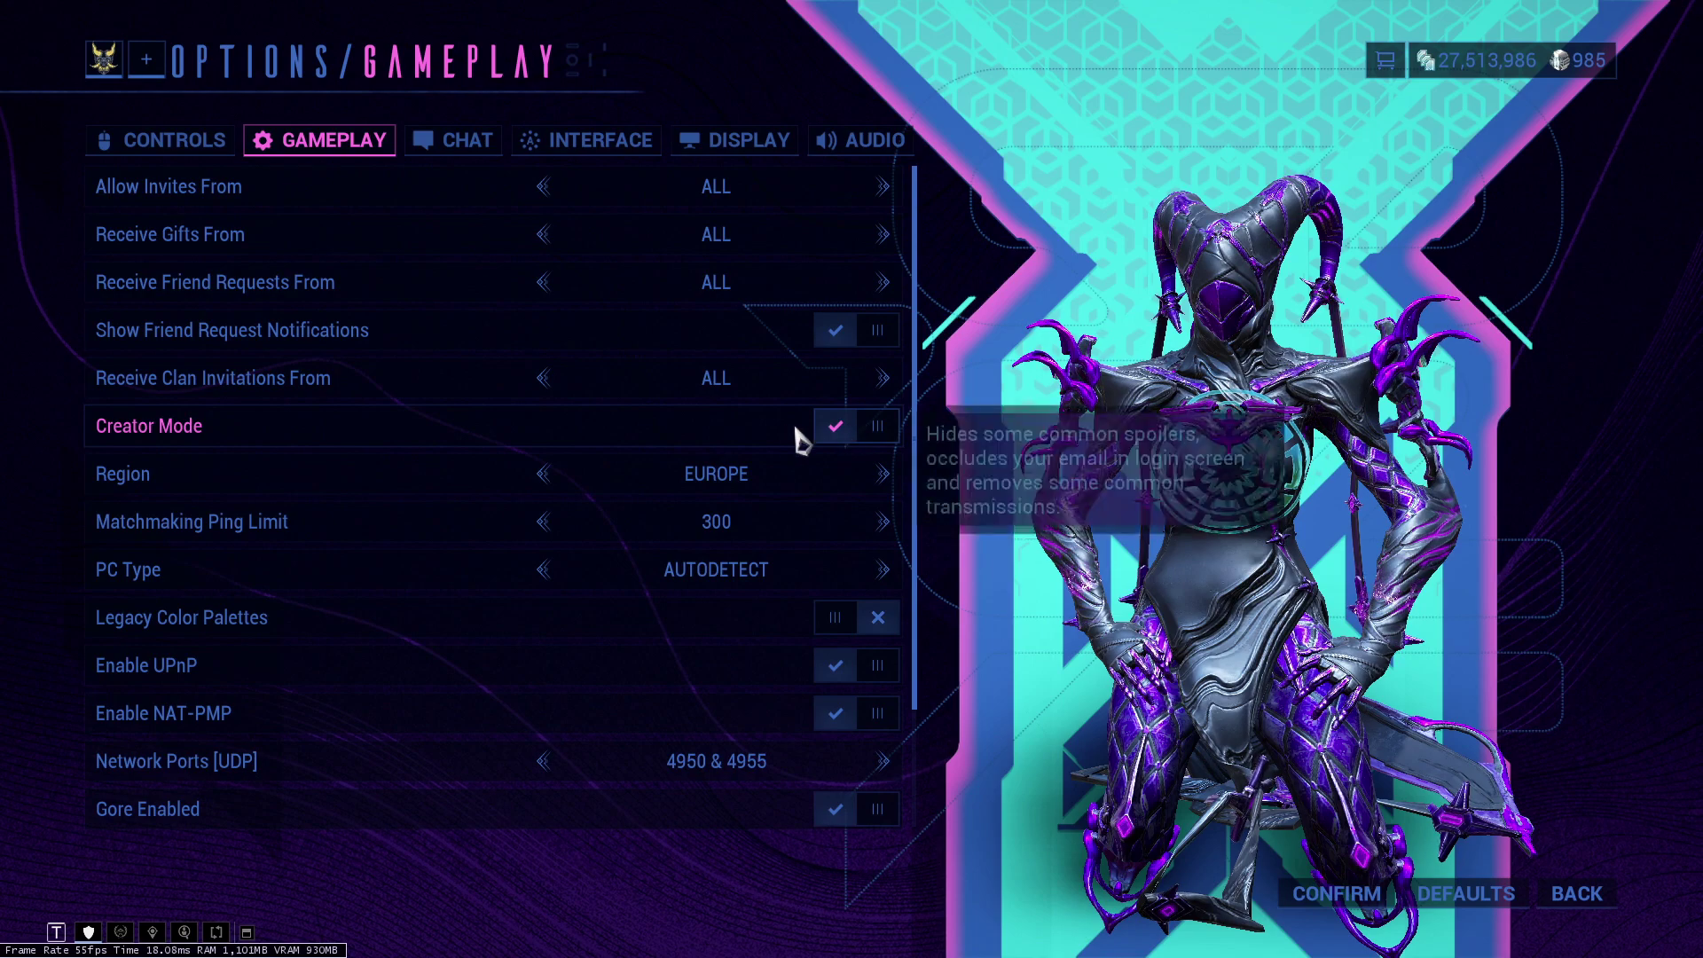
Cycle Region through North America and Asia back to Europe, and PC Type through Desktop back to Autodetect.
{"action": "left_click", "coordinate": [543, 475]}
{"action": "left_click", "coordinate": [543, 475]}
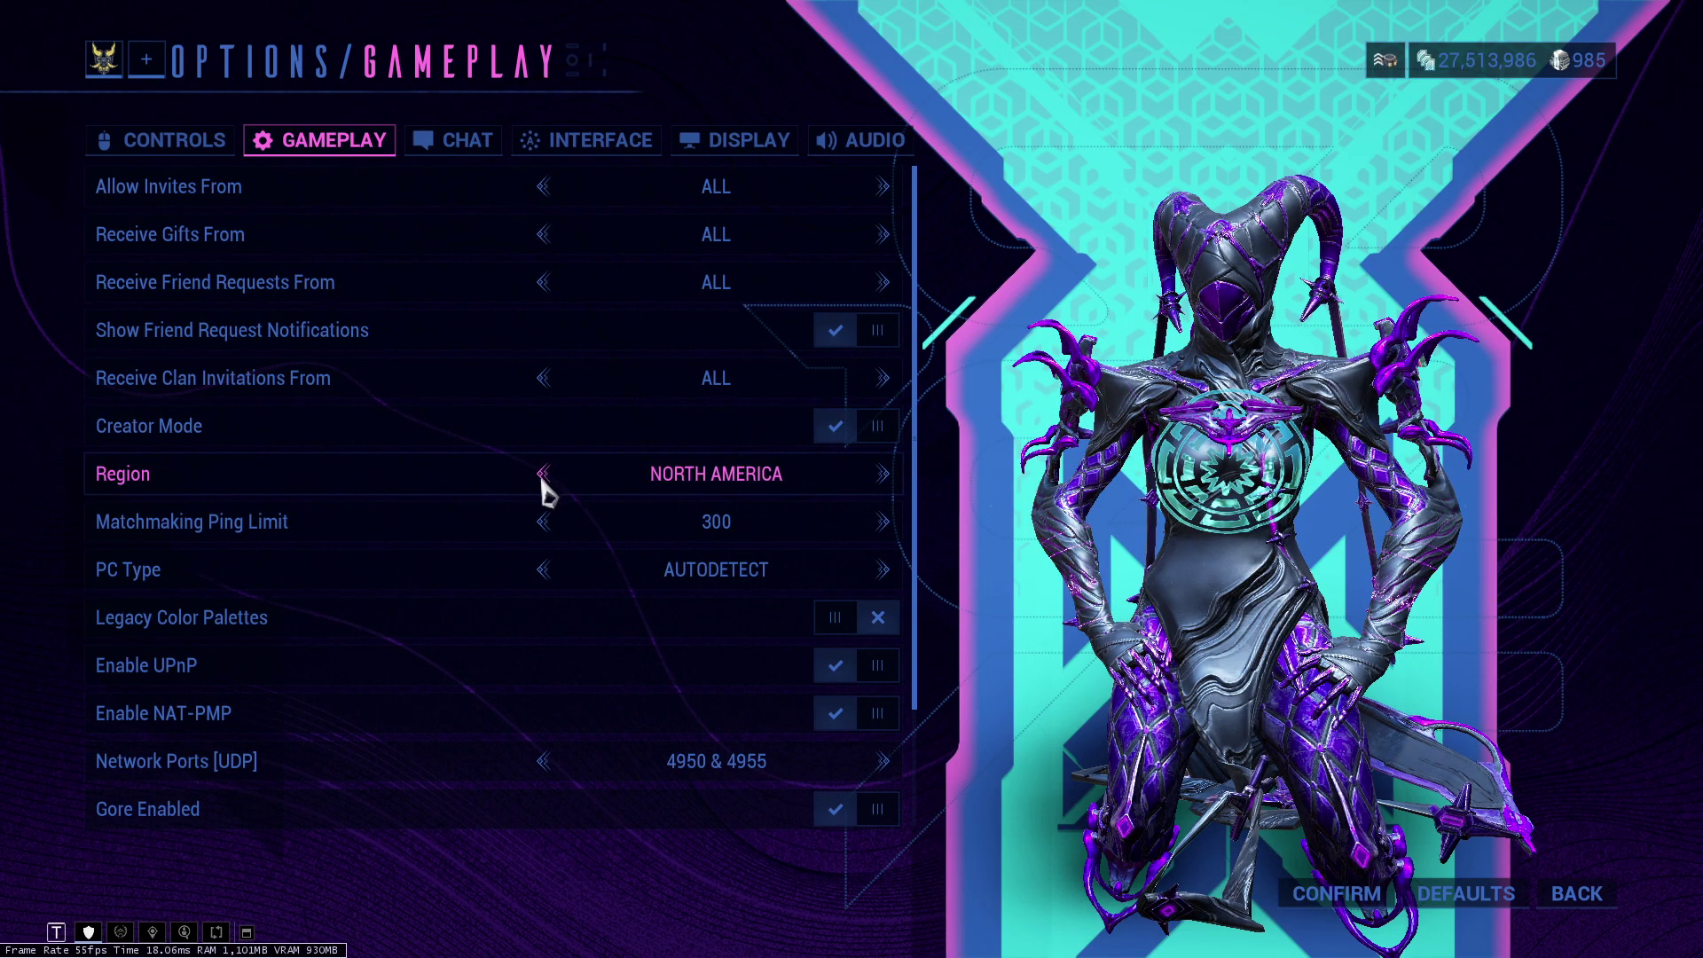
{"action": "left_click", "coordinate": [543, 475]}
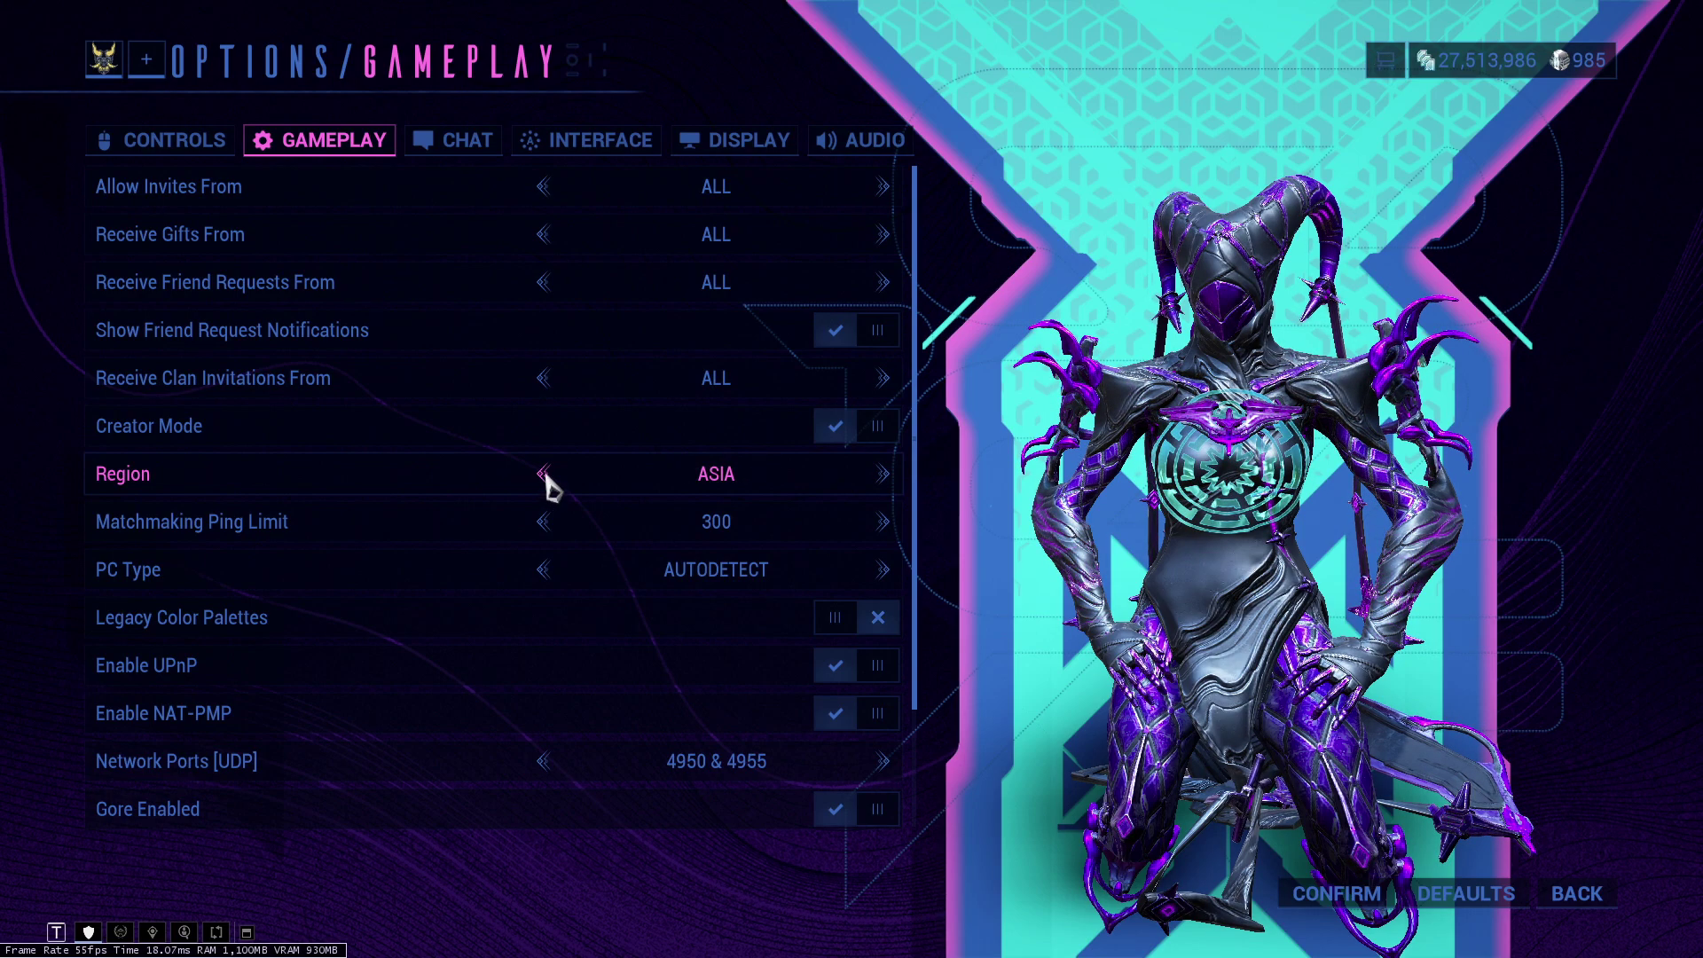
{"action": "left_click", "coordinate": [543, 475]}
{"action": "left_click", "coordinate": [543, 475]}
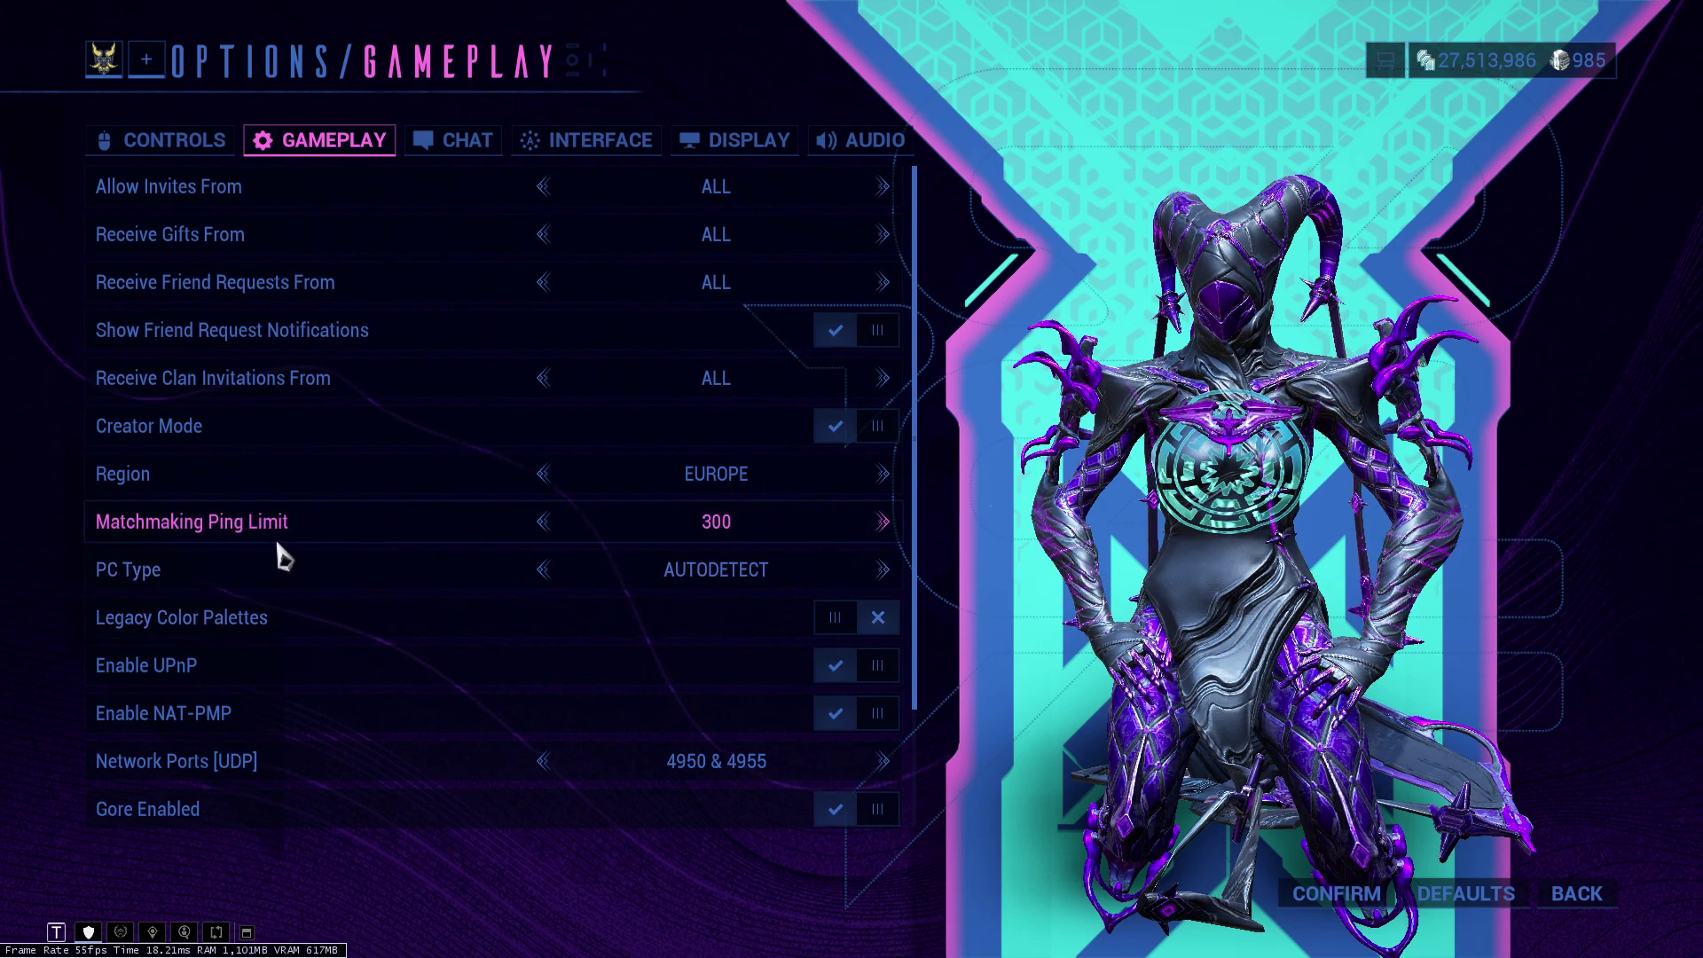
{"action": "left_click", "coordinate": [538, 572]}
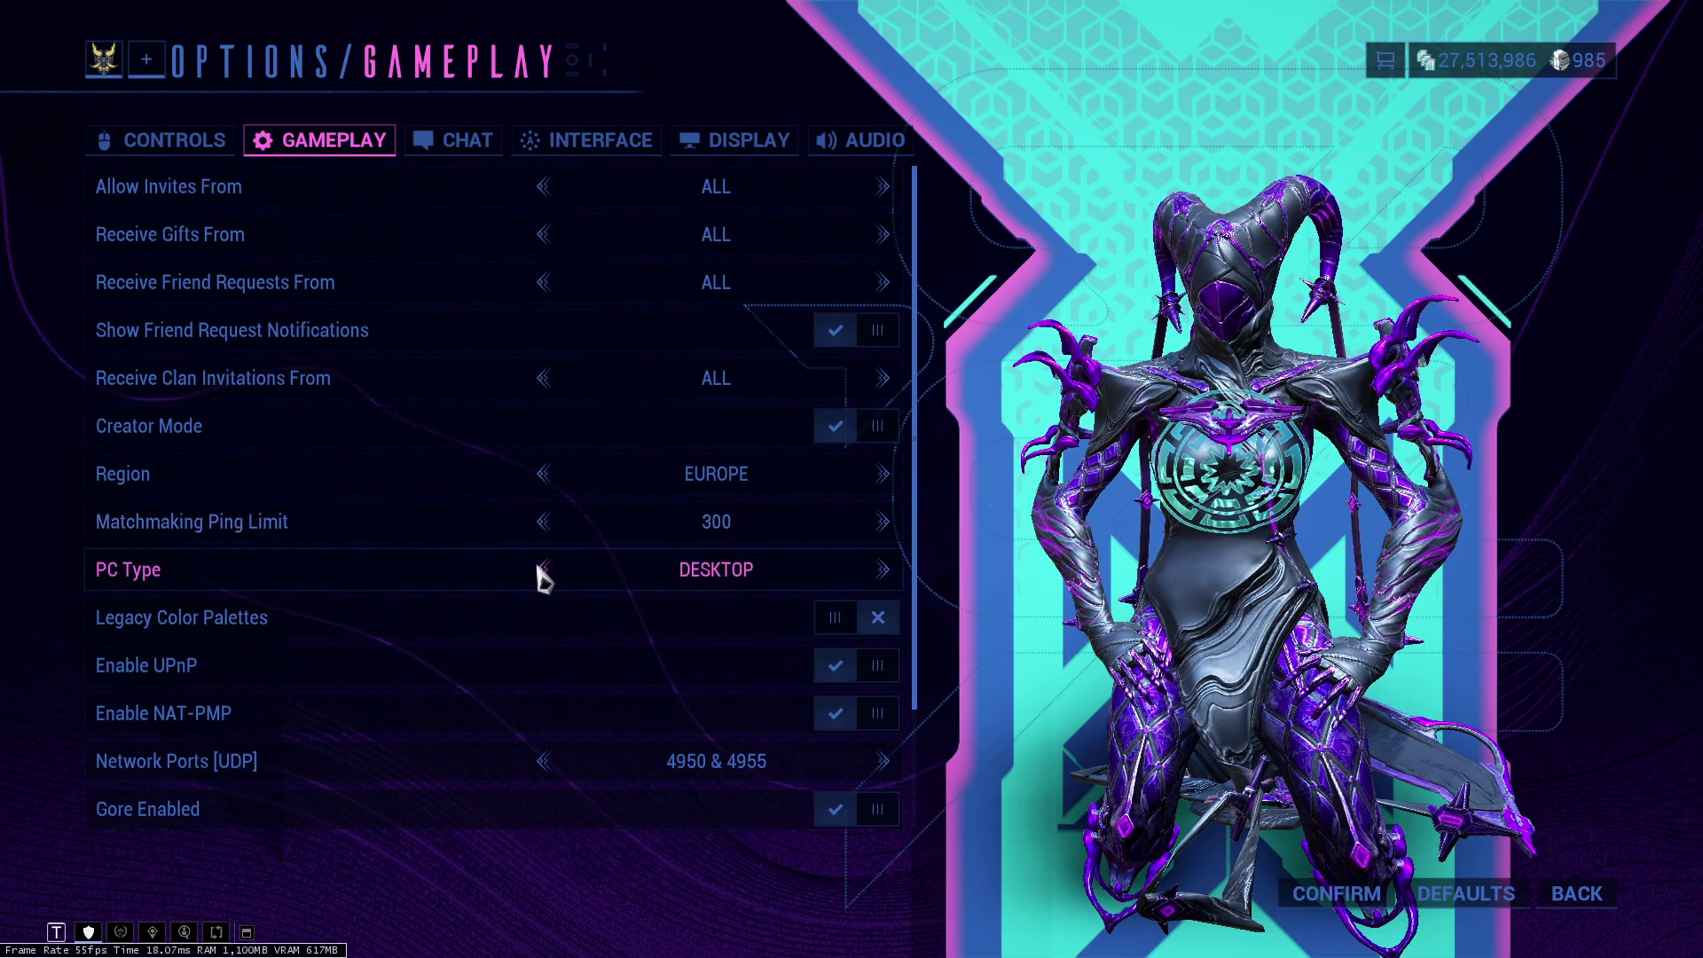
{"action": "left_click", "coordinate": [543, 572]}
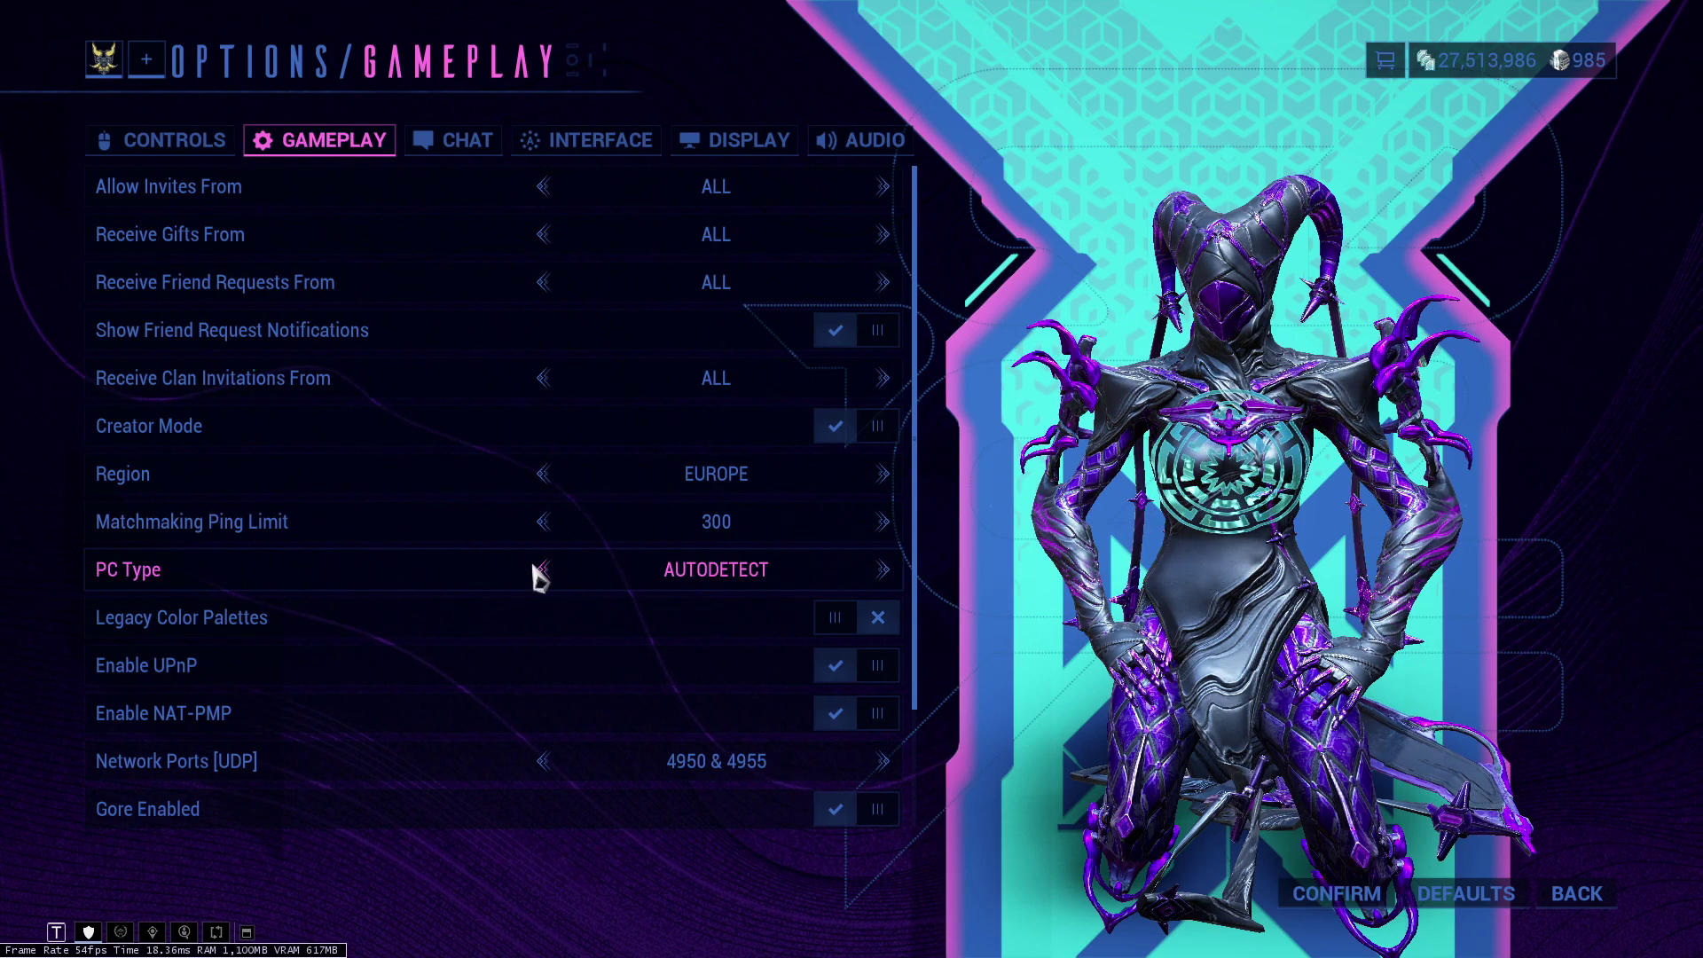
Examine the remaining gameplay options, from Legacy Color Palettes and the network settings down to Unlink Steam Account.
{"action": "scroll", "coordinate": [594, 577], "scroll_direction": "down", "scroll_amount": 1}
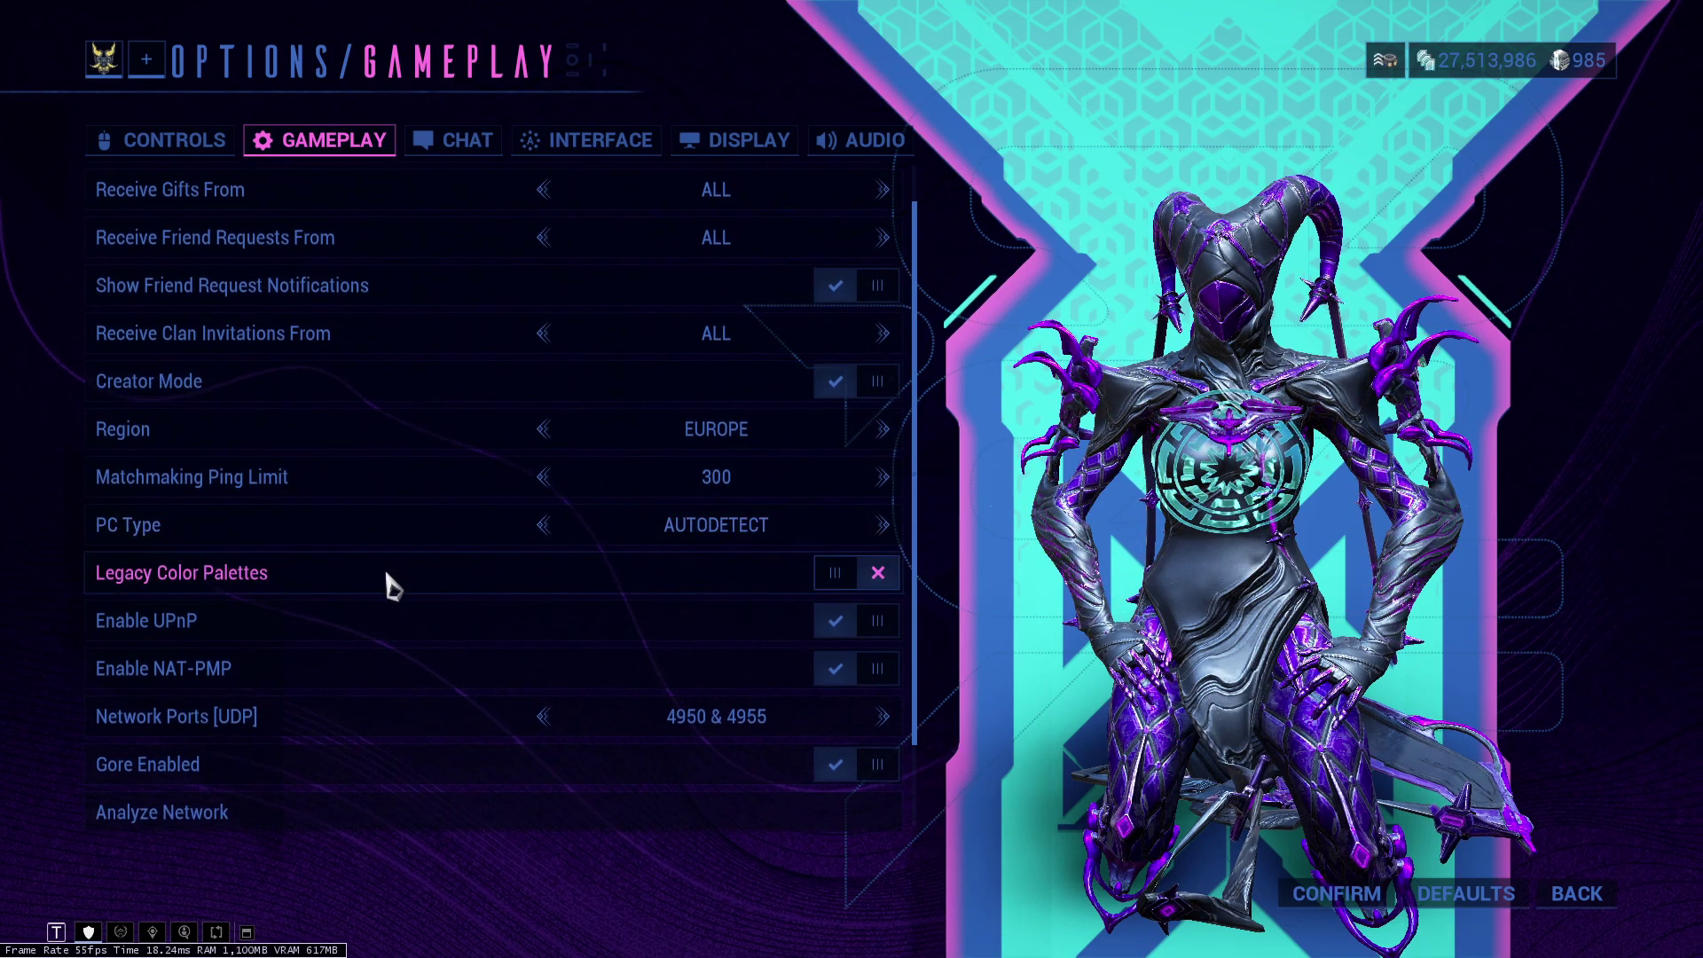
{"action": "scroll", "coordinate": [404, 585], "scroll_direction": "down", "scroll_amount": 1}
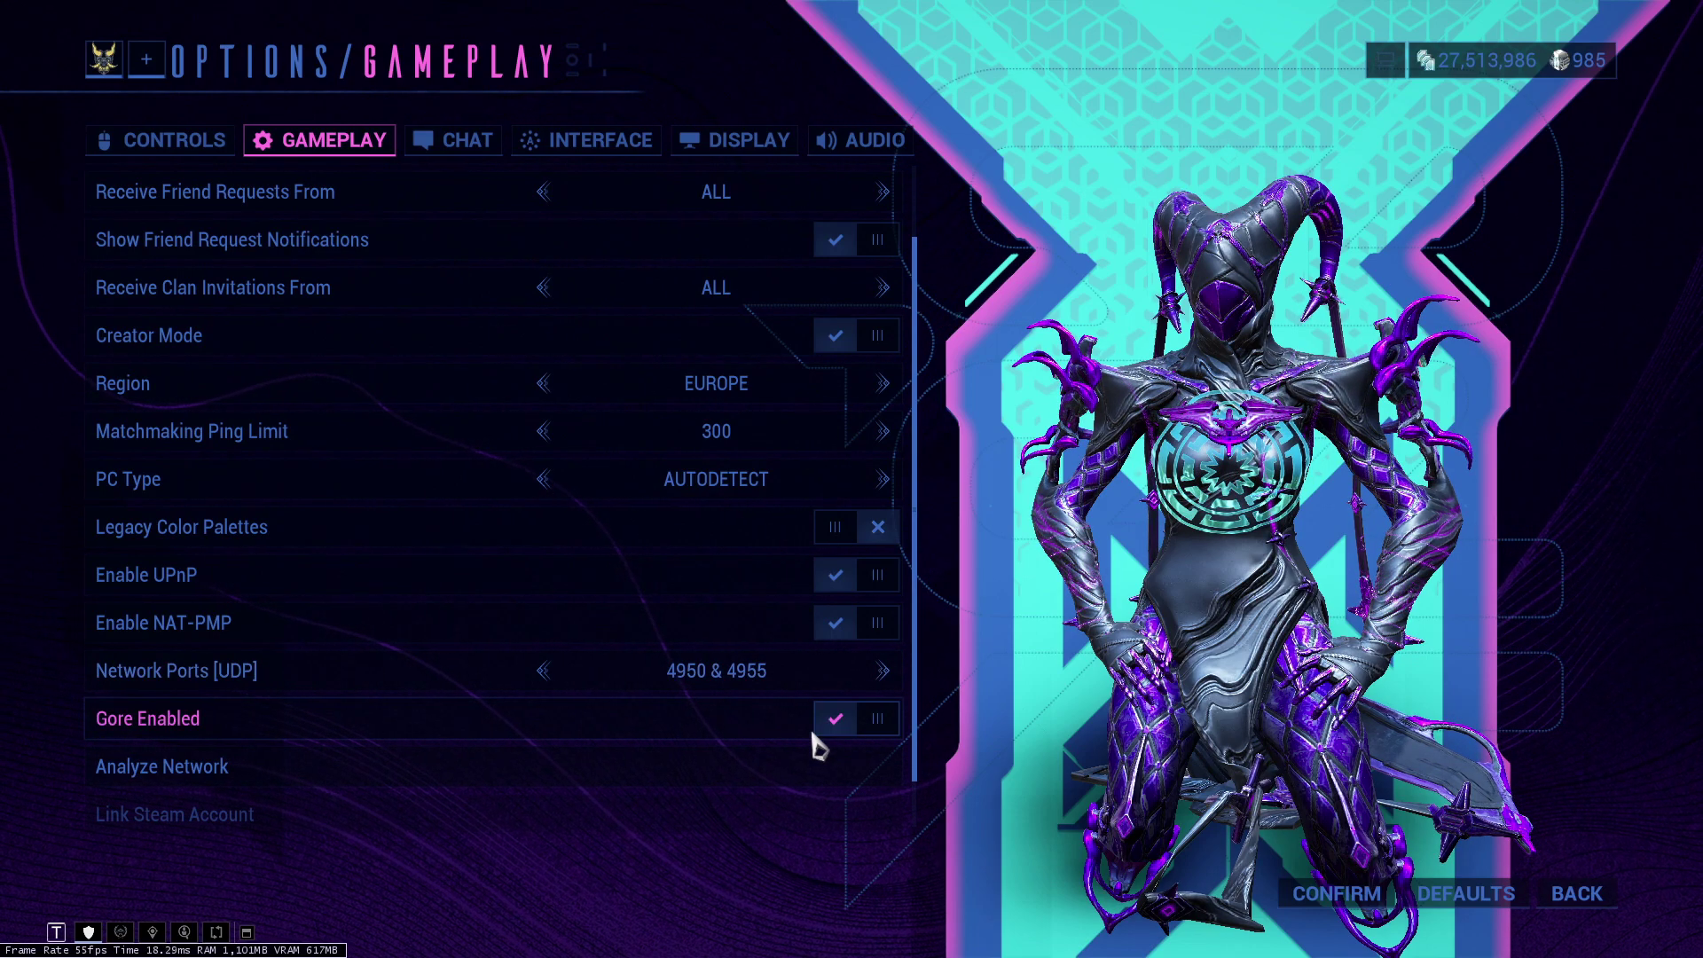
{"action": "scroll", "coordinate": [807, 736], "scroll_direction": "down", "scroll_amount": 1}
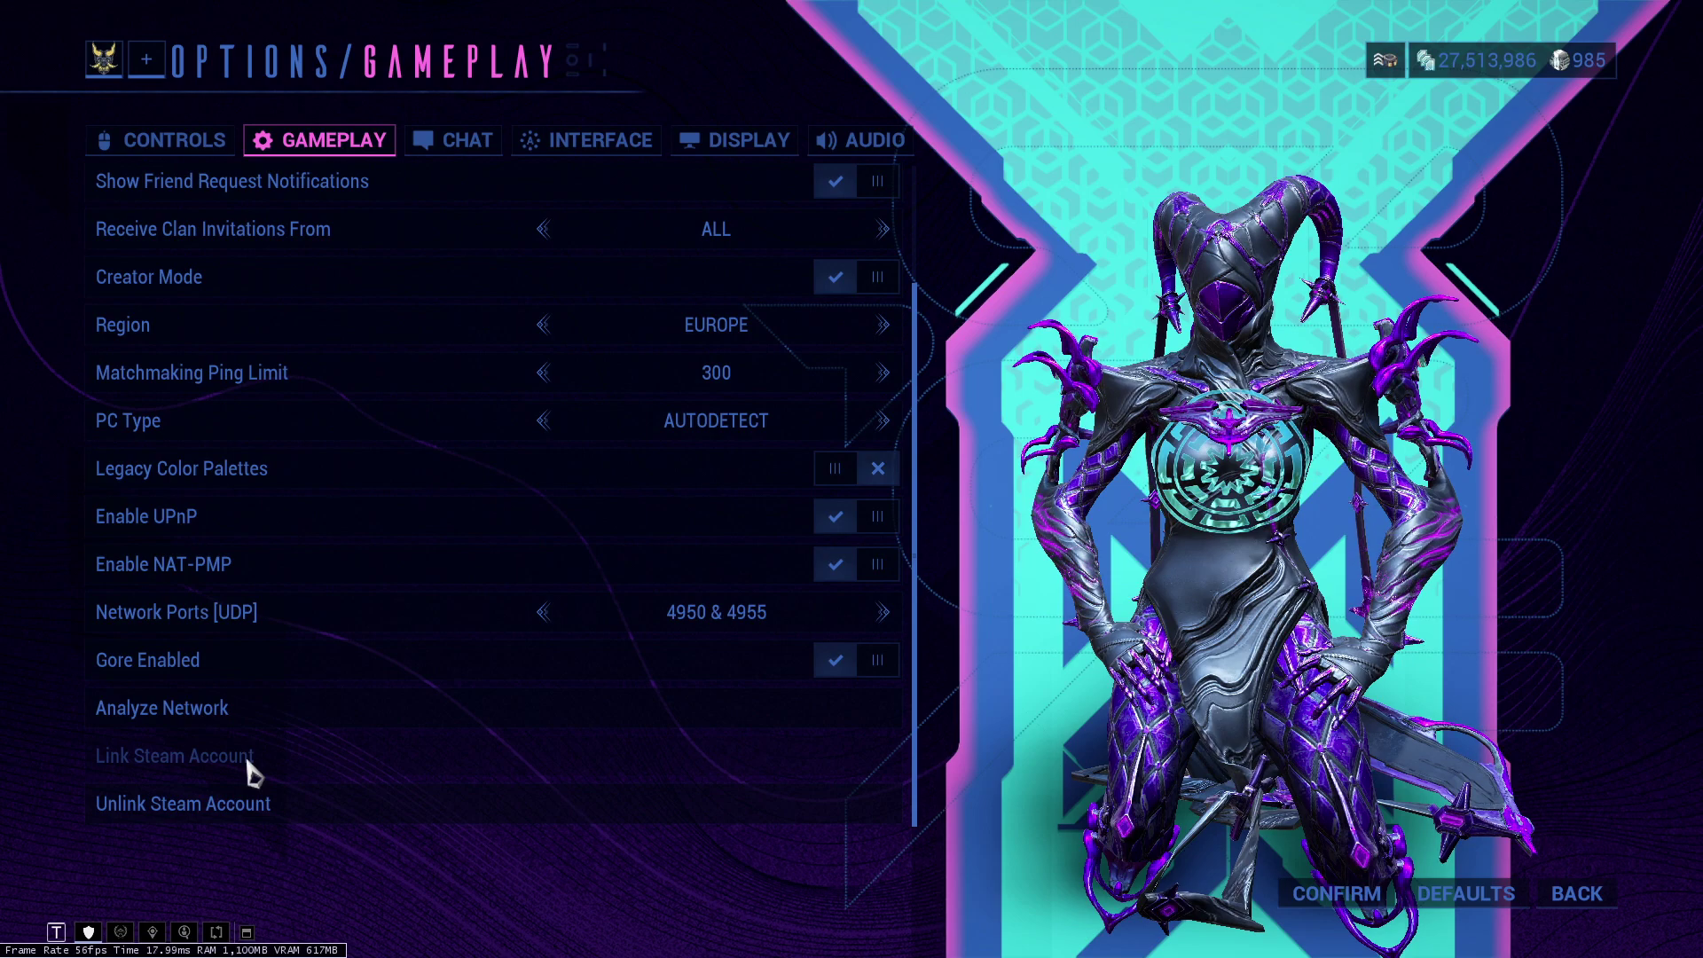
Open the chat options and cycle Emoji Color through its variants back to the purple set.
{"action": "left_click", "coordinate": [446, 146]}
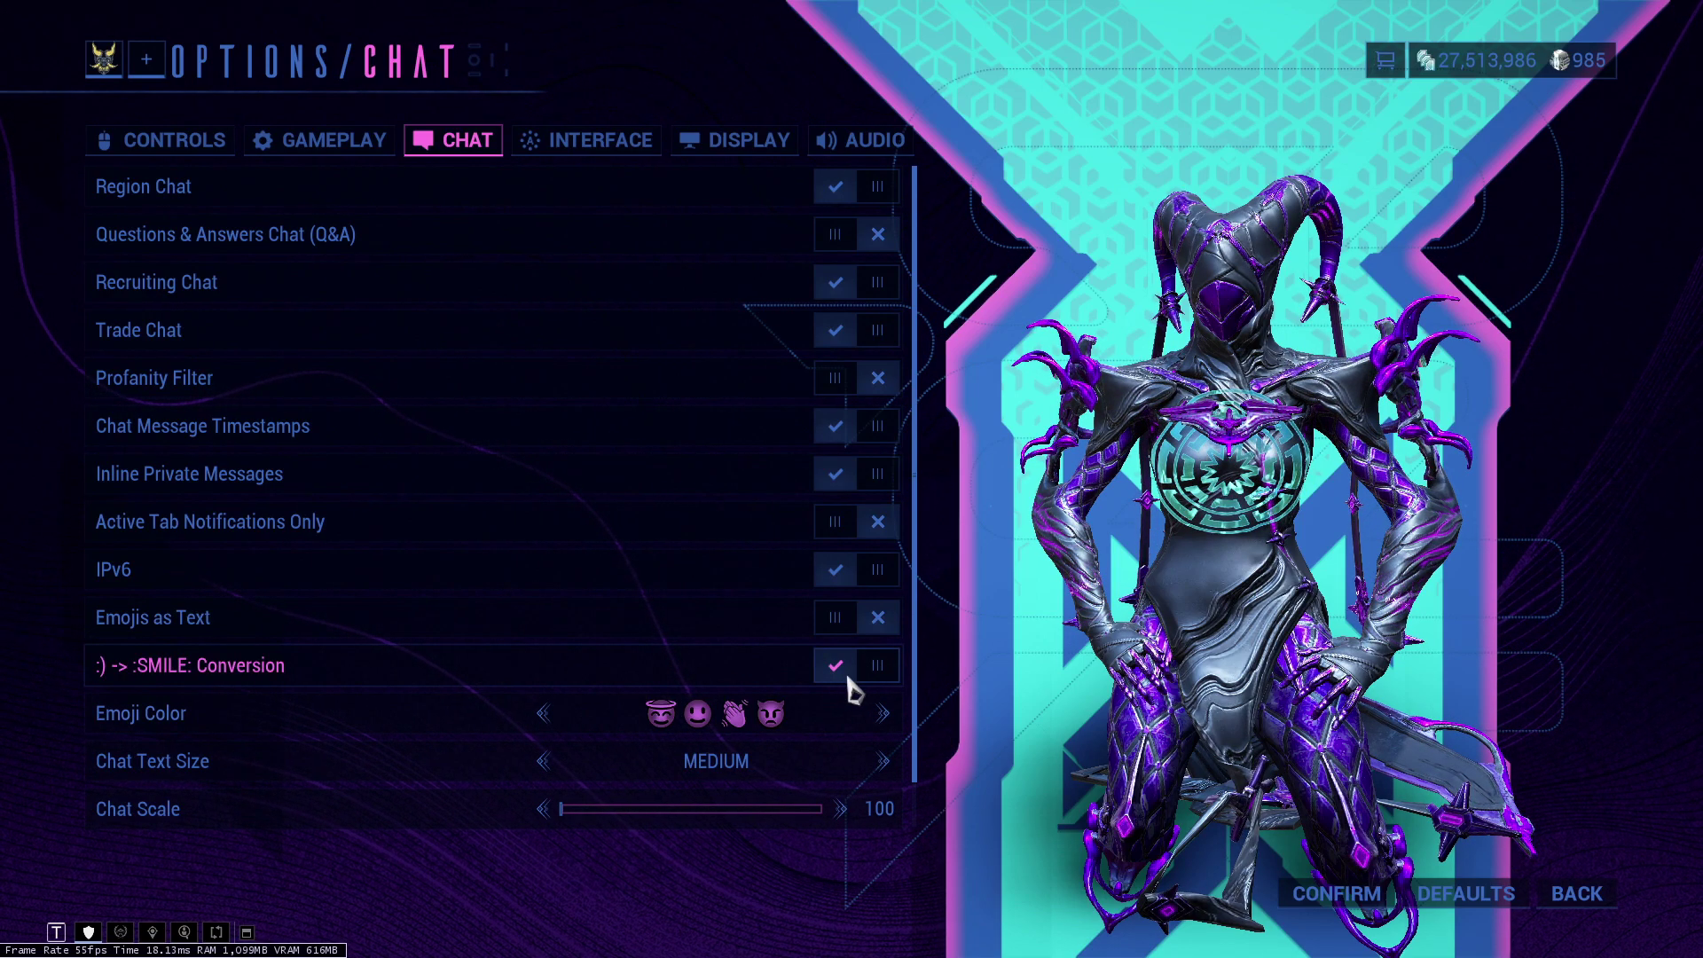
{"action": "left_click", "coordinate": [543, 715]}
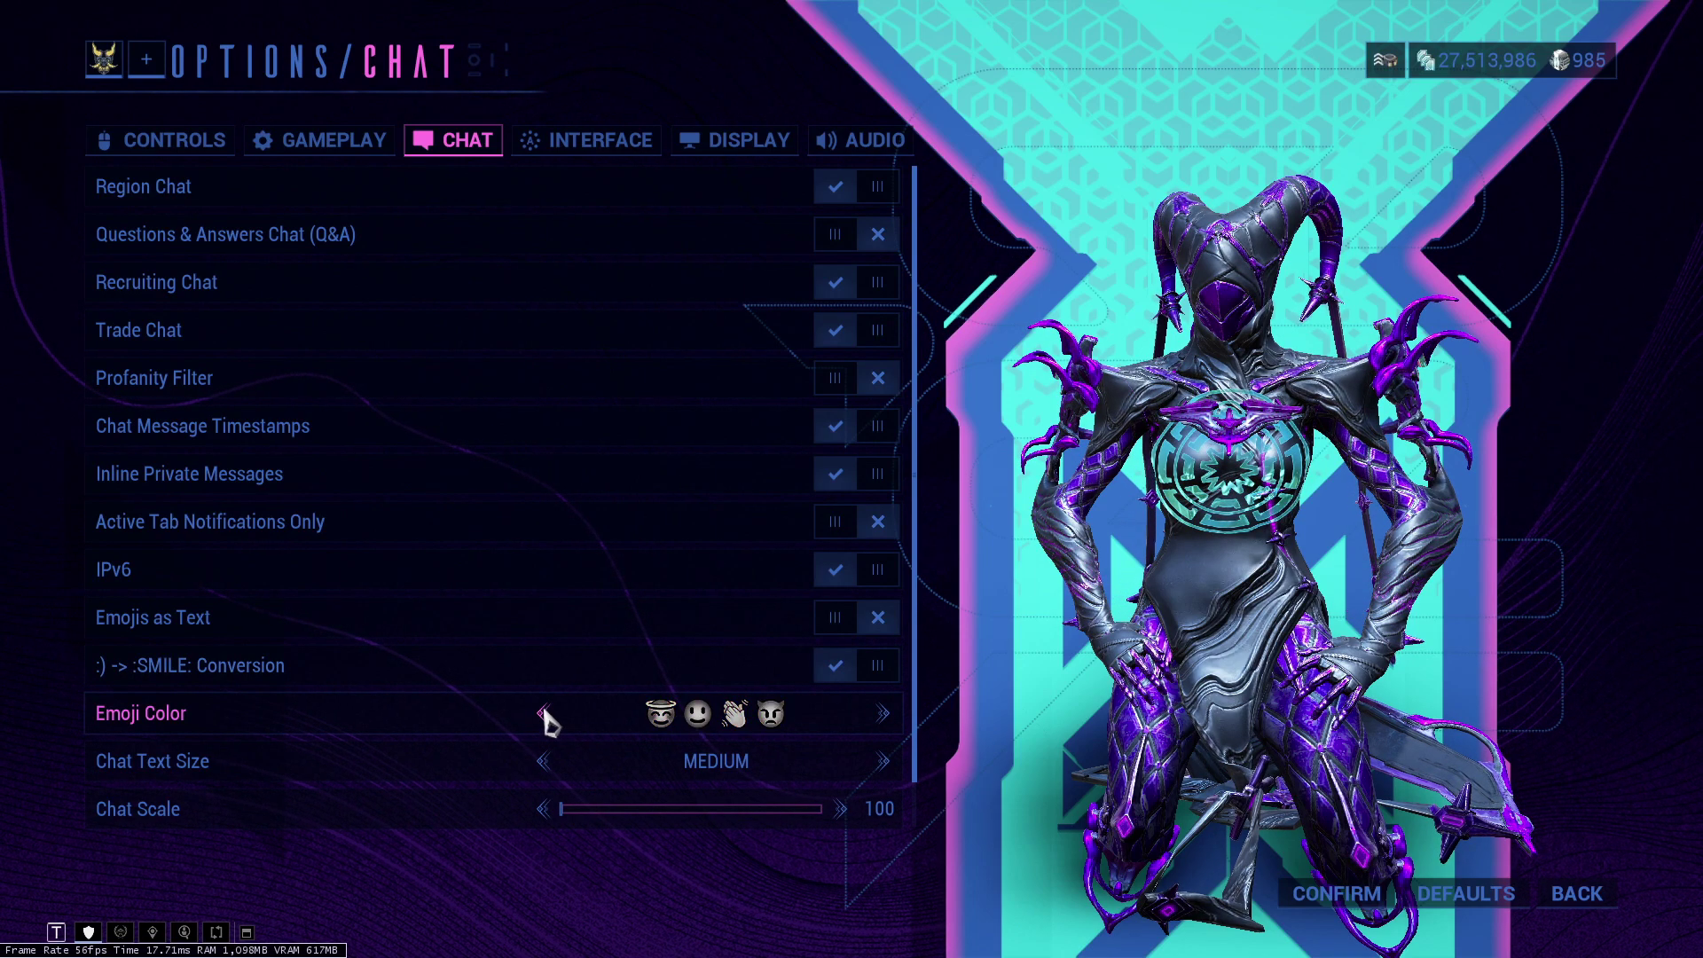
{"action": "left_click", "coordinate": [545, 717]}
{"action": "left_click", "coordinate": [543, 715]}
{"action": "left_click", "coordinate": [543, 715]}
{"action": "left_click", "coordinate": [542, 715]}
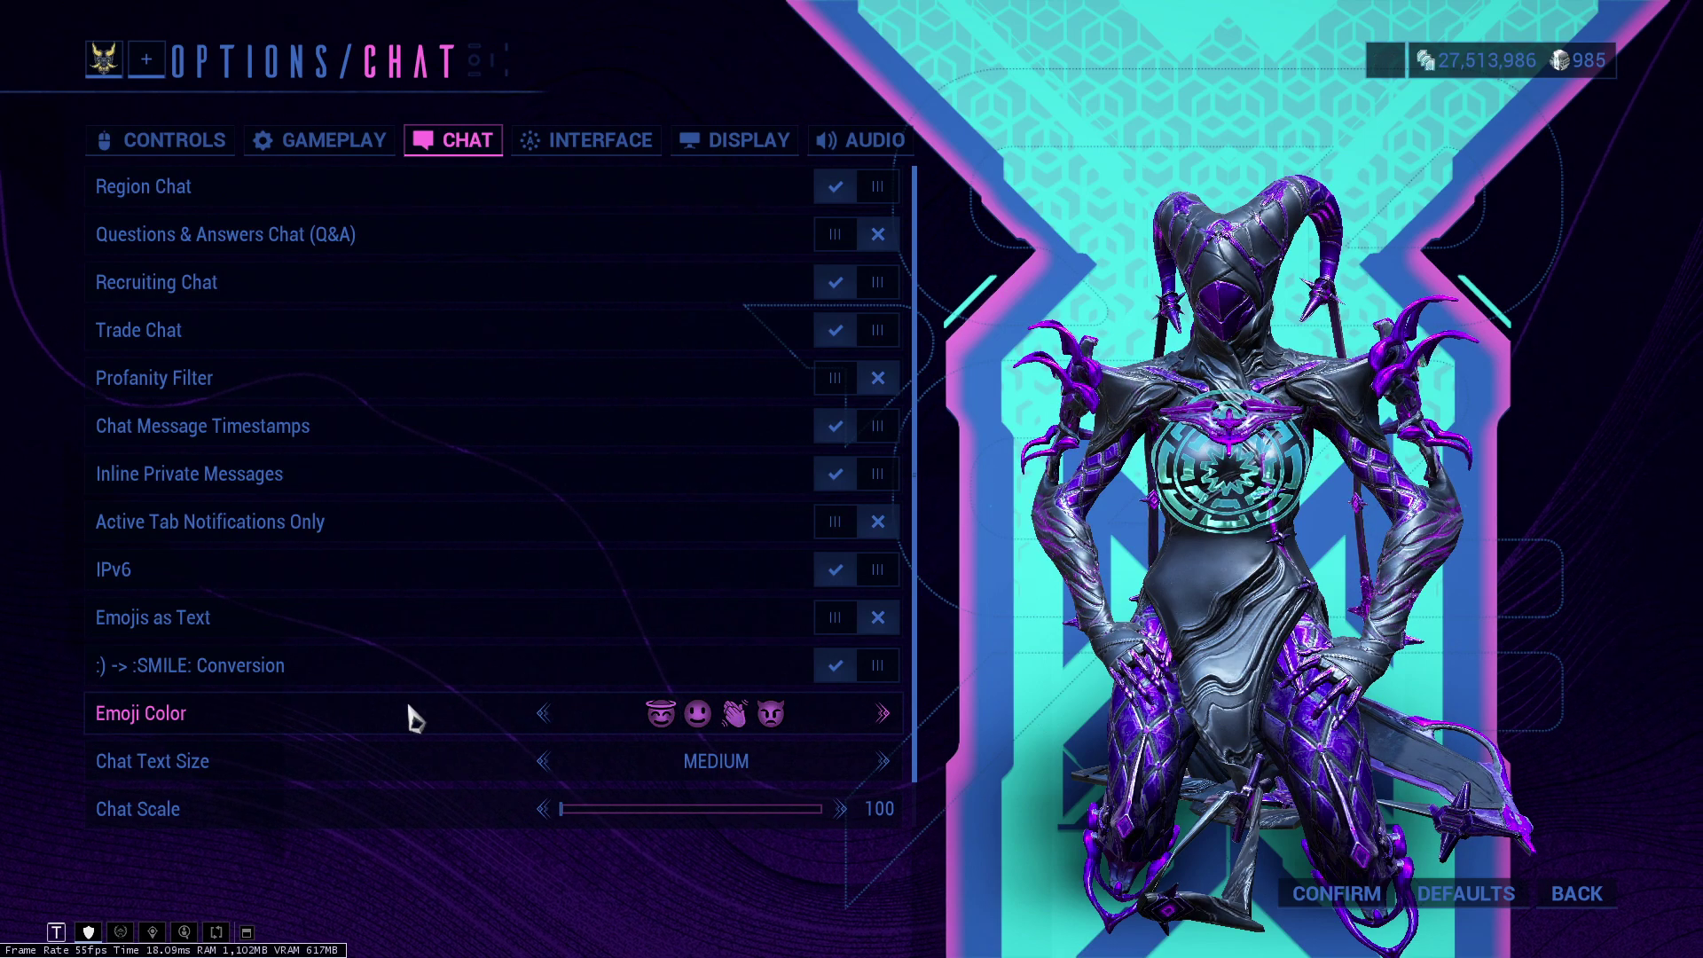
Open the Manage Ignore List and stop ignoring every player on it, confirming each removal.
{"action": "scroll", "coordinate": [461, 717], "scroll_direction": "down", "scroll_amount": 1}
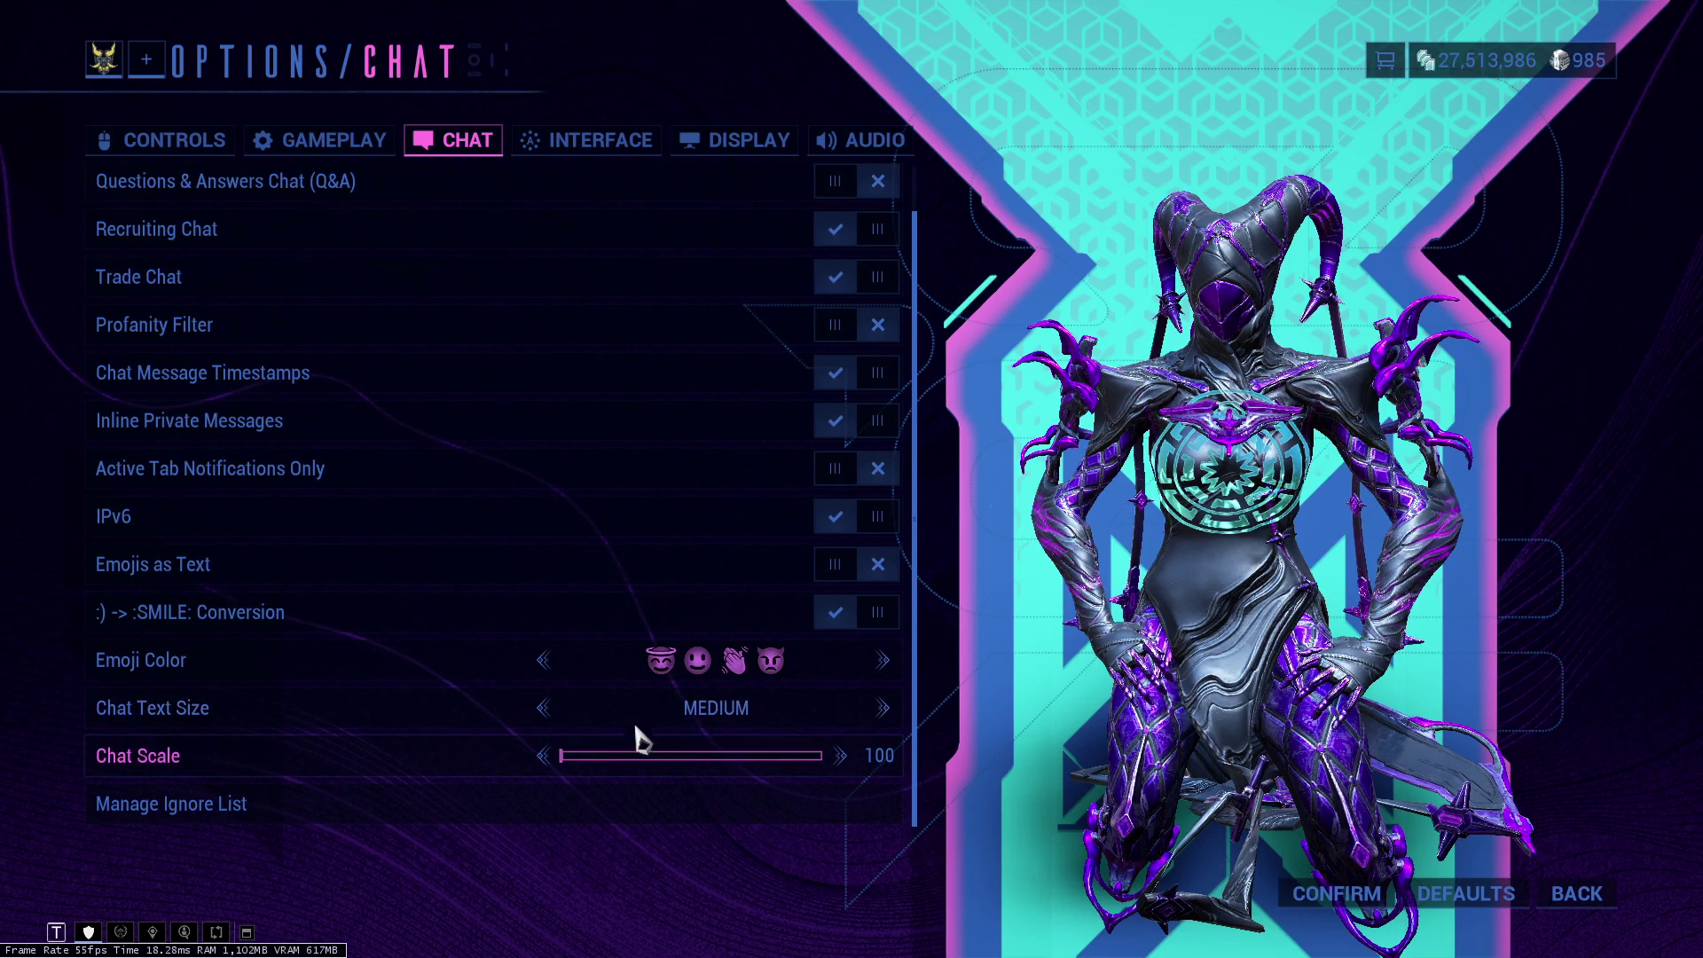
{"action": "left_click", "coordinate": [327, 806]}
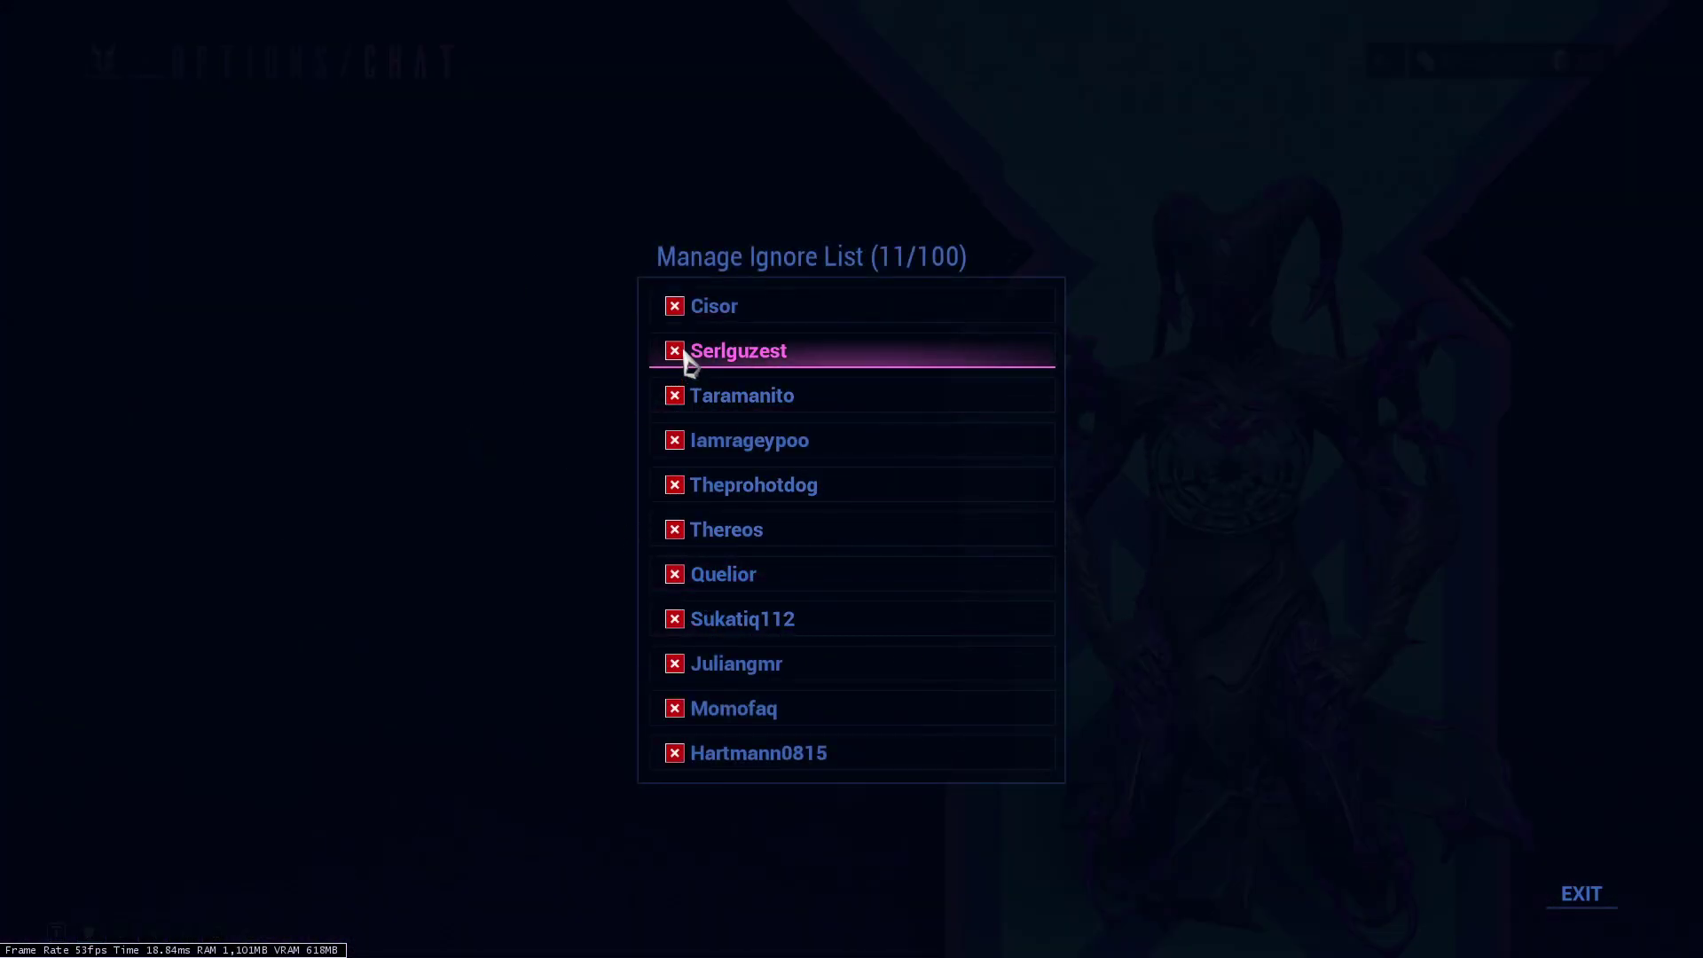
{"action": "left_click", "coordinate": [675, 307]}
{"action": "left_click", "coordinate": [742, 506]}
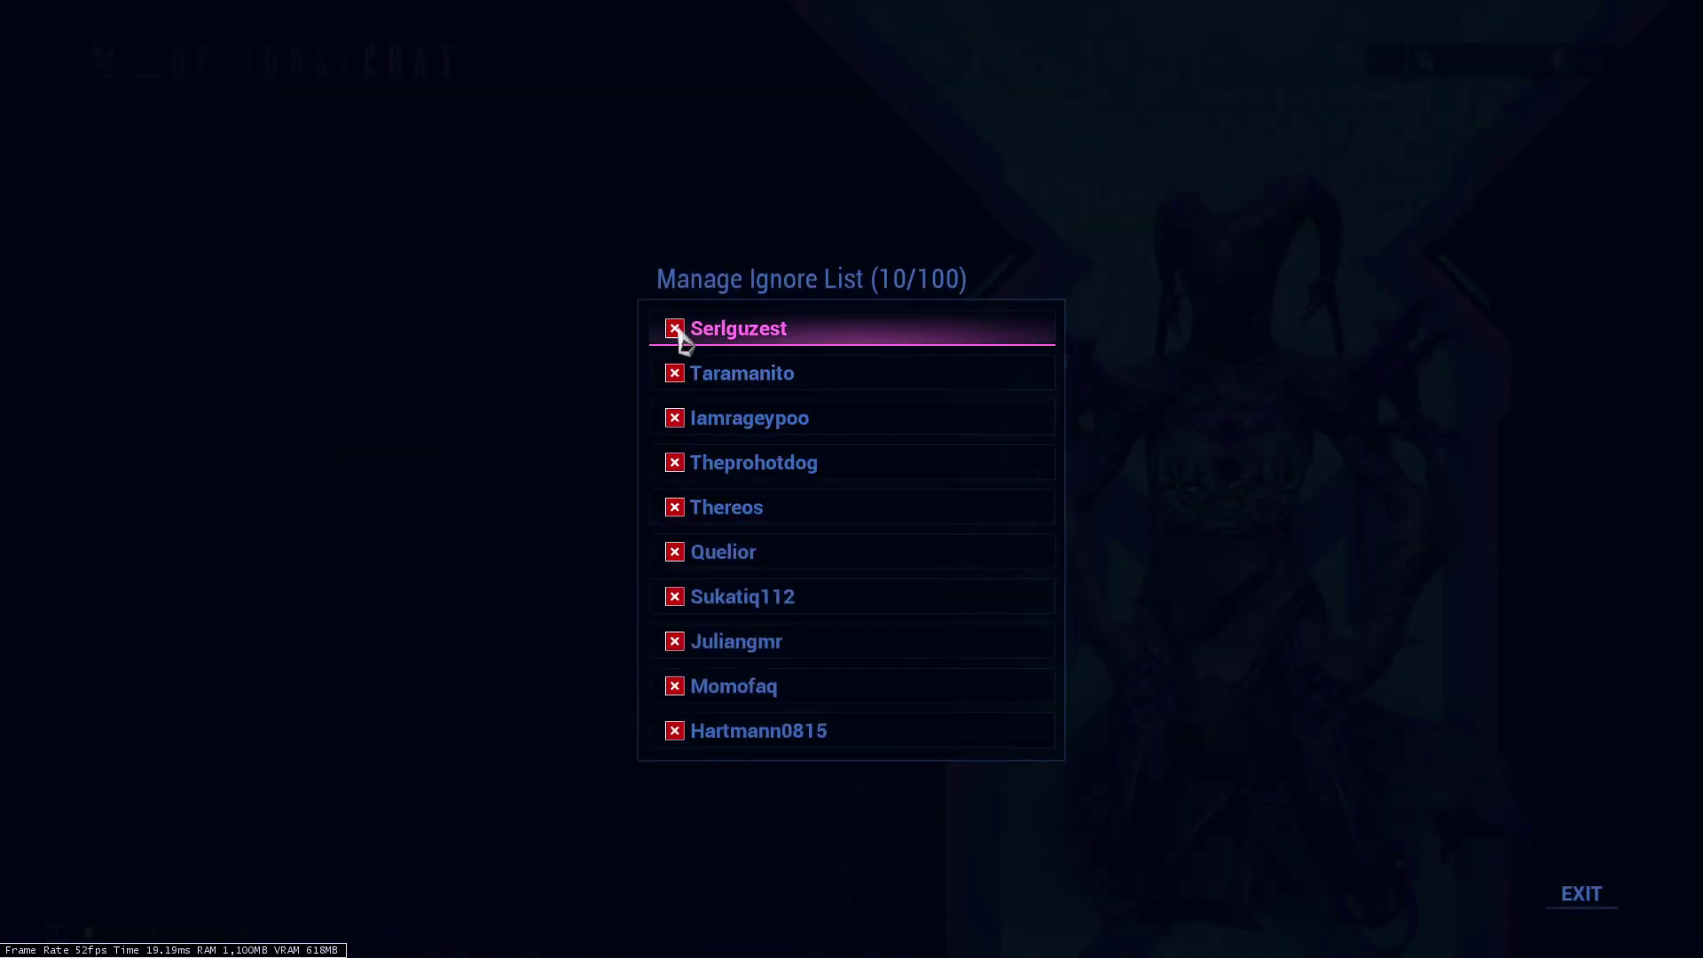
{"action": "left_click", "coordinate": [675, 329]}
{"action": "left_click", "coordinate": [742, 507]}
{"action": "left_click", "coordinate": [675, 350]}
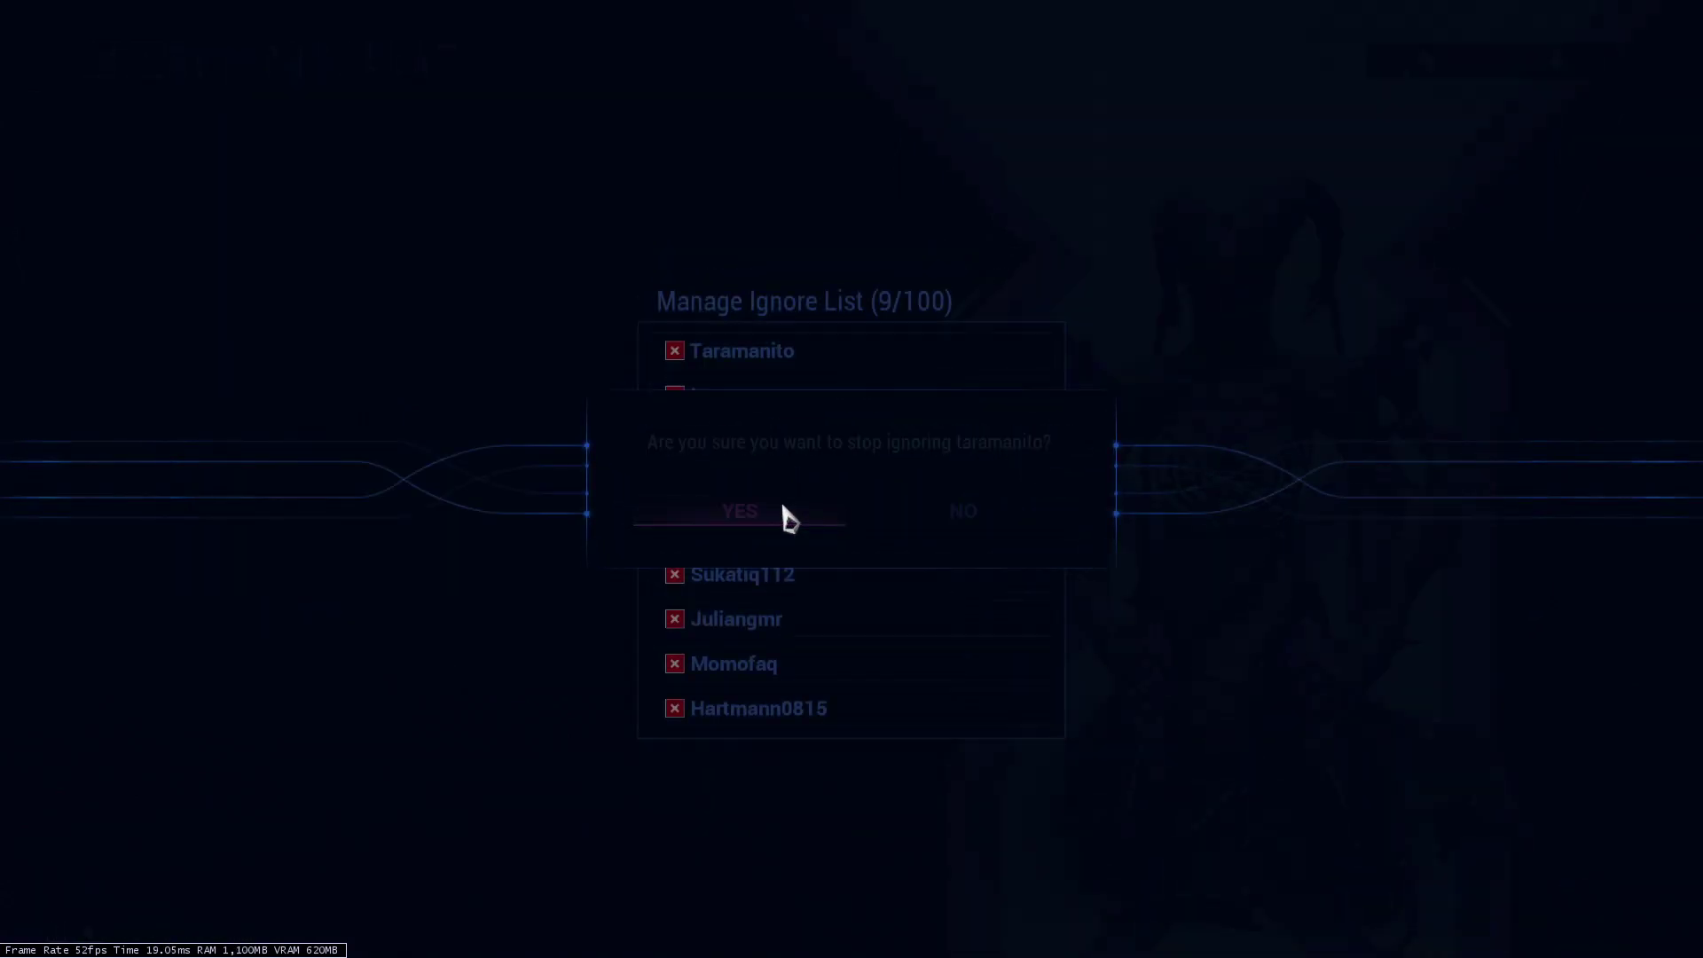
{"action": "left_click", "coordinate": [741, 510]}
{"action": "left_click", "coordinate": [675, 372]}
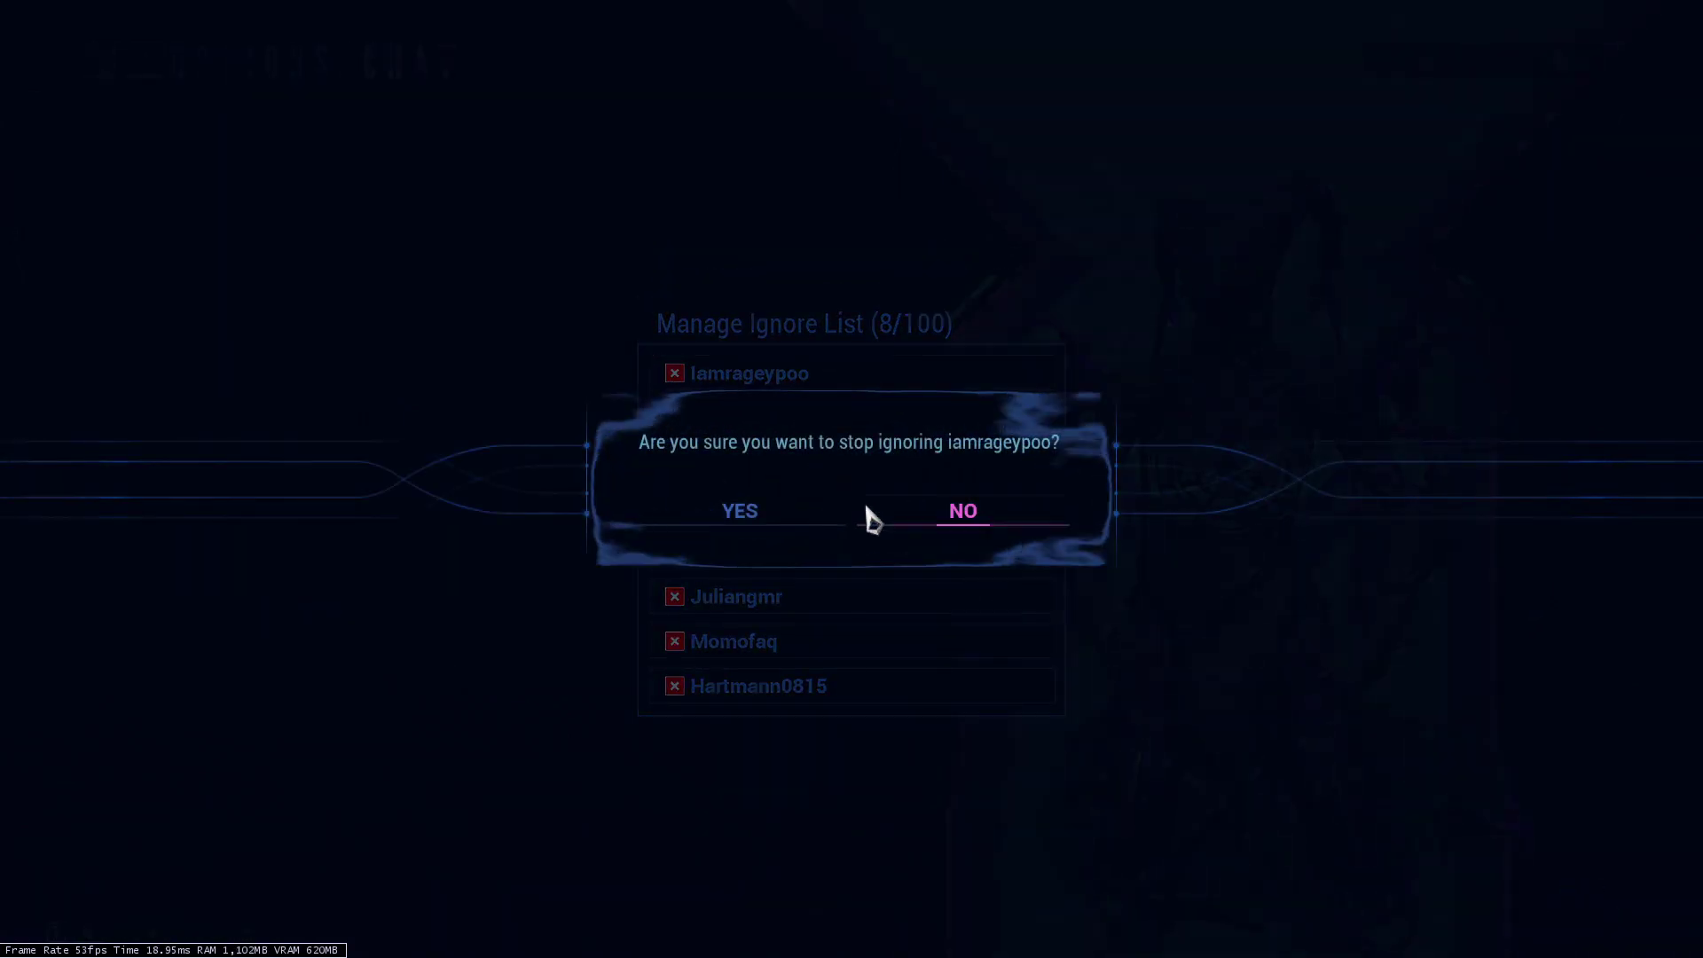
{"action": "left_click", "coordinate": [773, 519]}
{"action": "left_click", "coordinate": [675, 393]}
{"action": "left_click", "coordinate": [773, 528]}
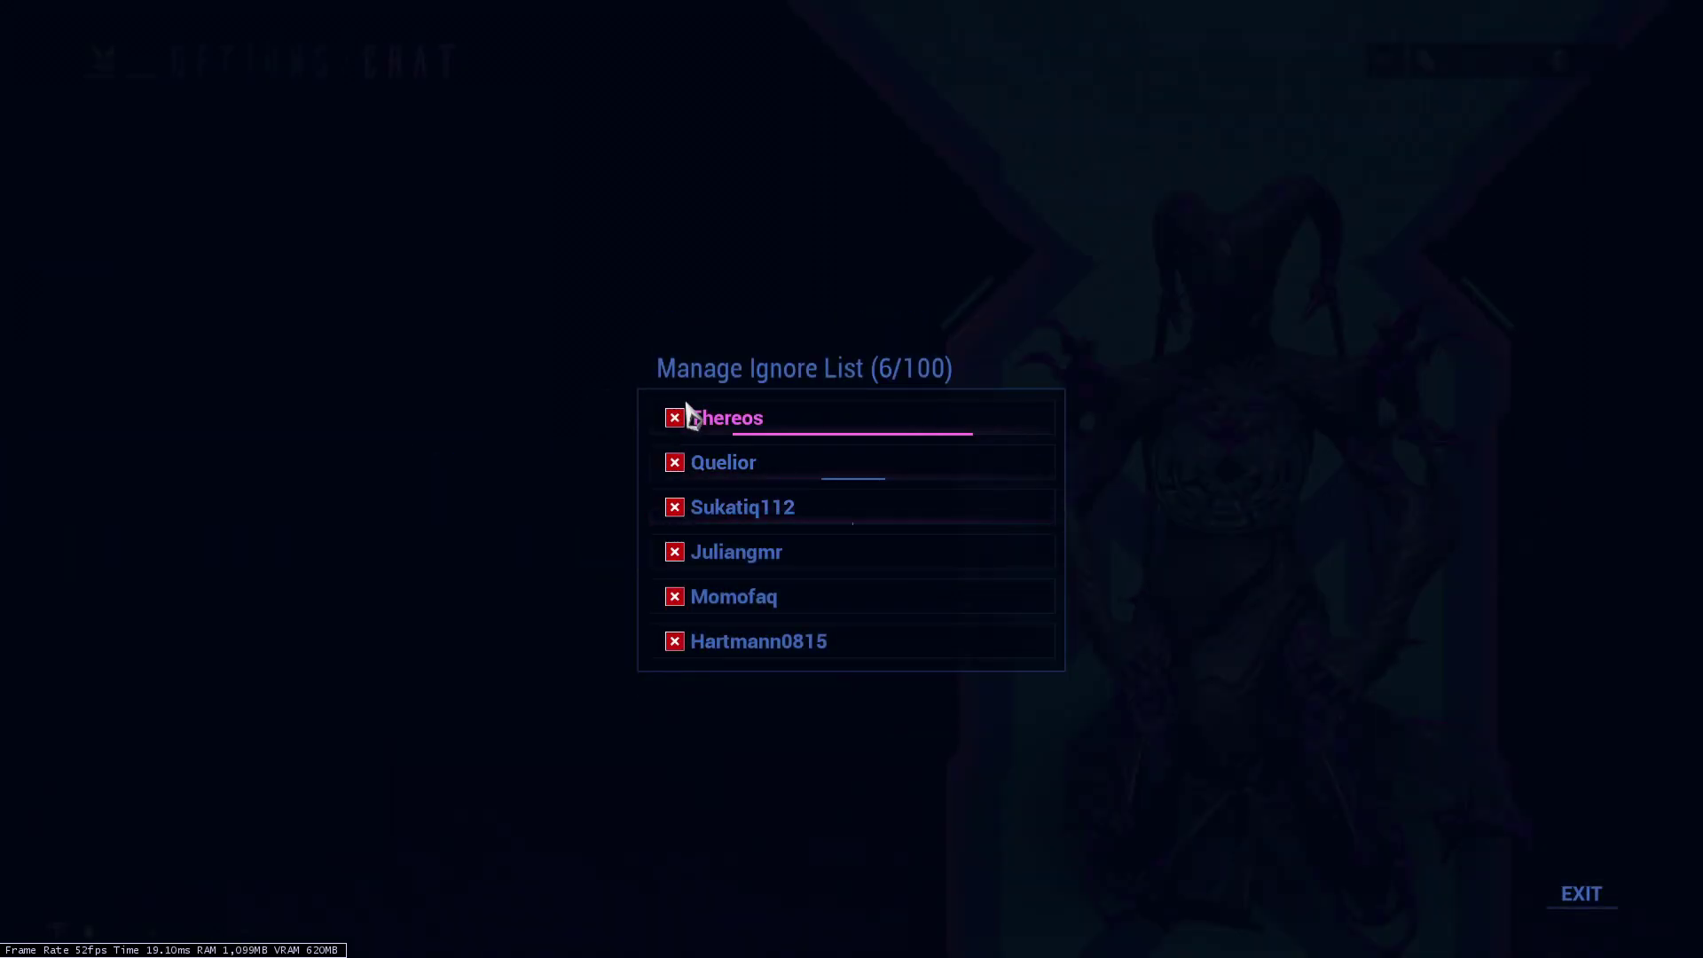
{"action": "left_click", "coordinate": [677, 414]}
{"action": "left_click", "coordinate": [785, 521]}
{"action": "left_click", "coordinate": [675, 440]}
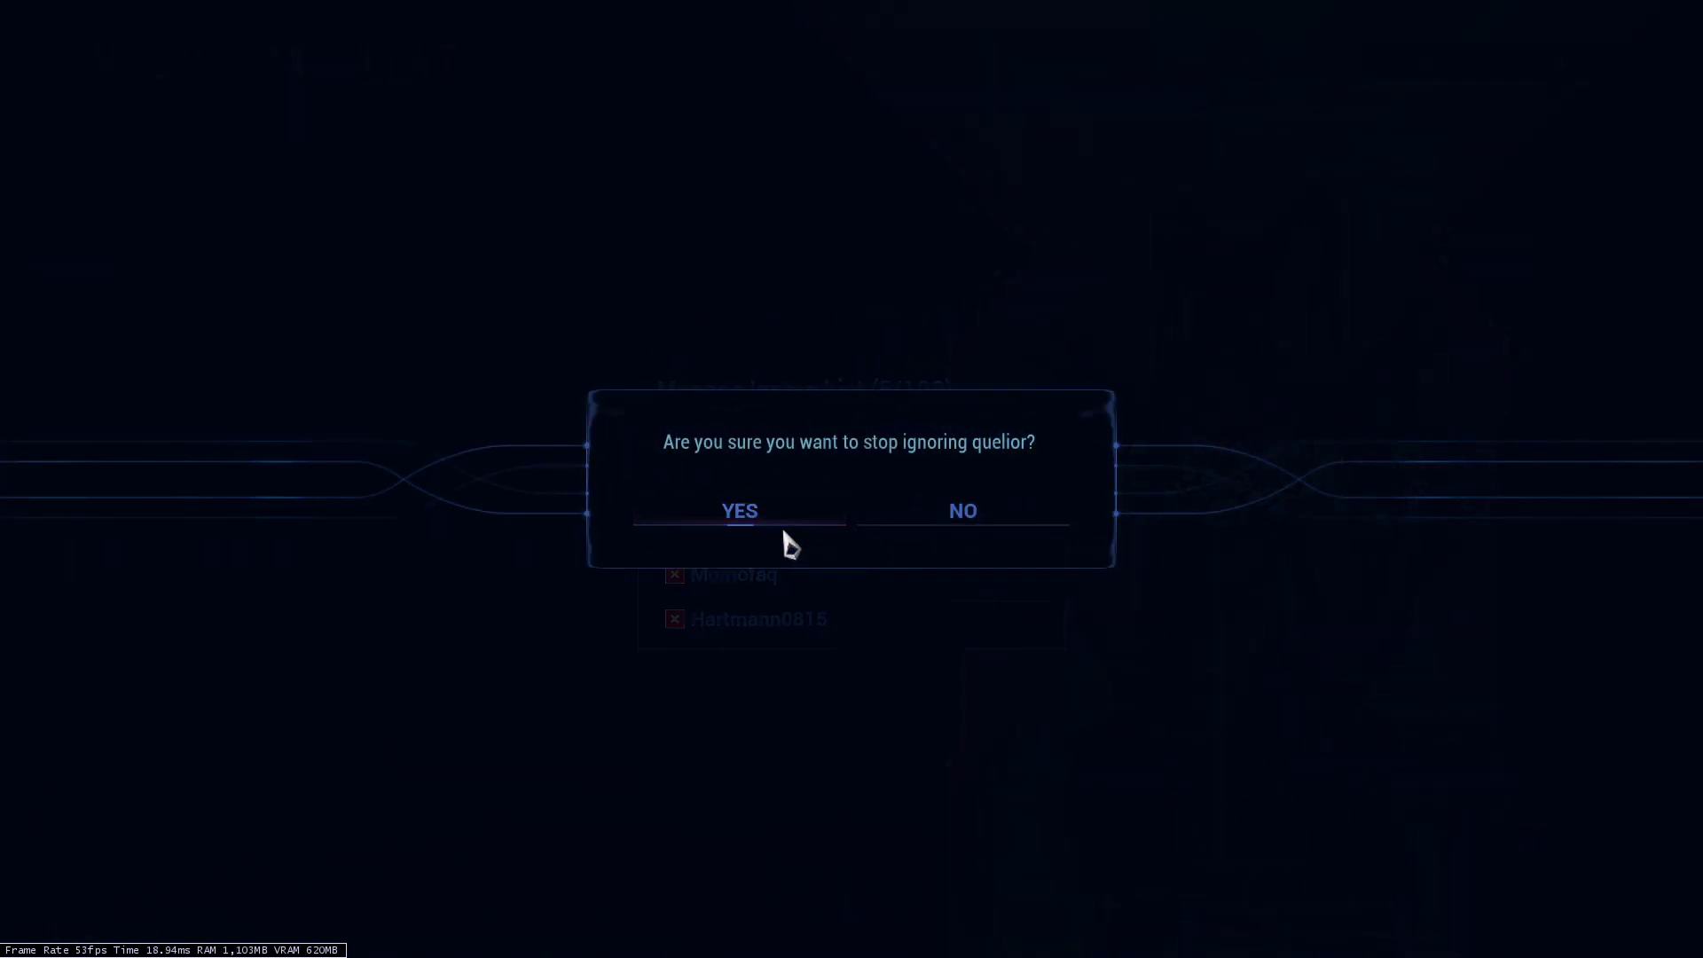
{"action": "left_click", "coordinate": [779, 524]}
{"action": "left_click", "coordinate": [675, 462]}
{"action": "left_click", "coordinate": [788, 528]}
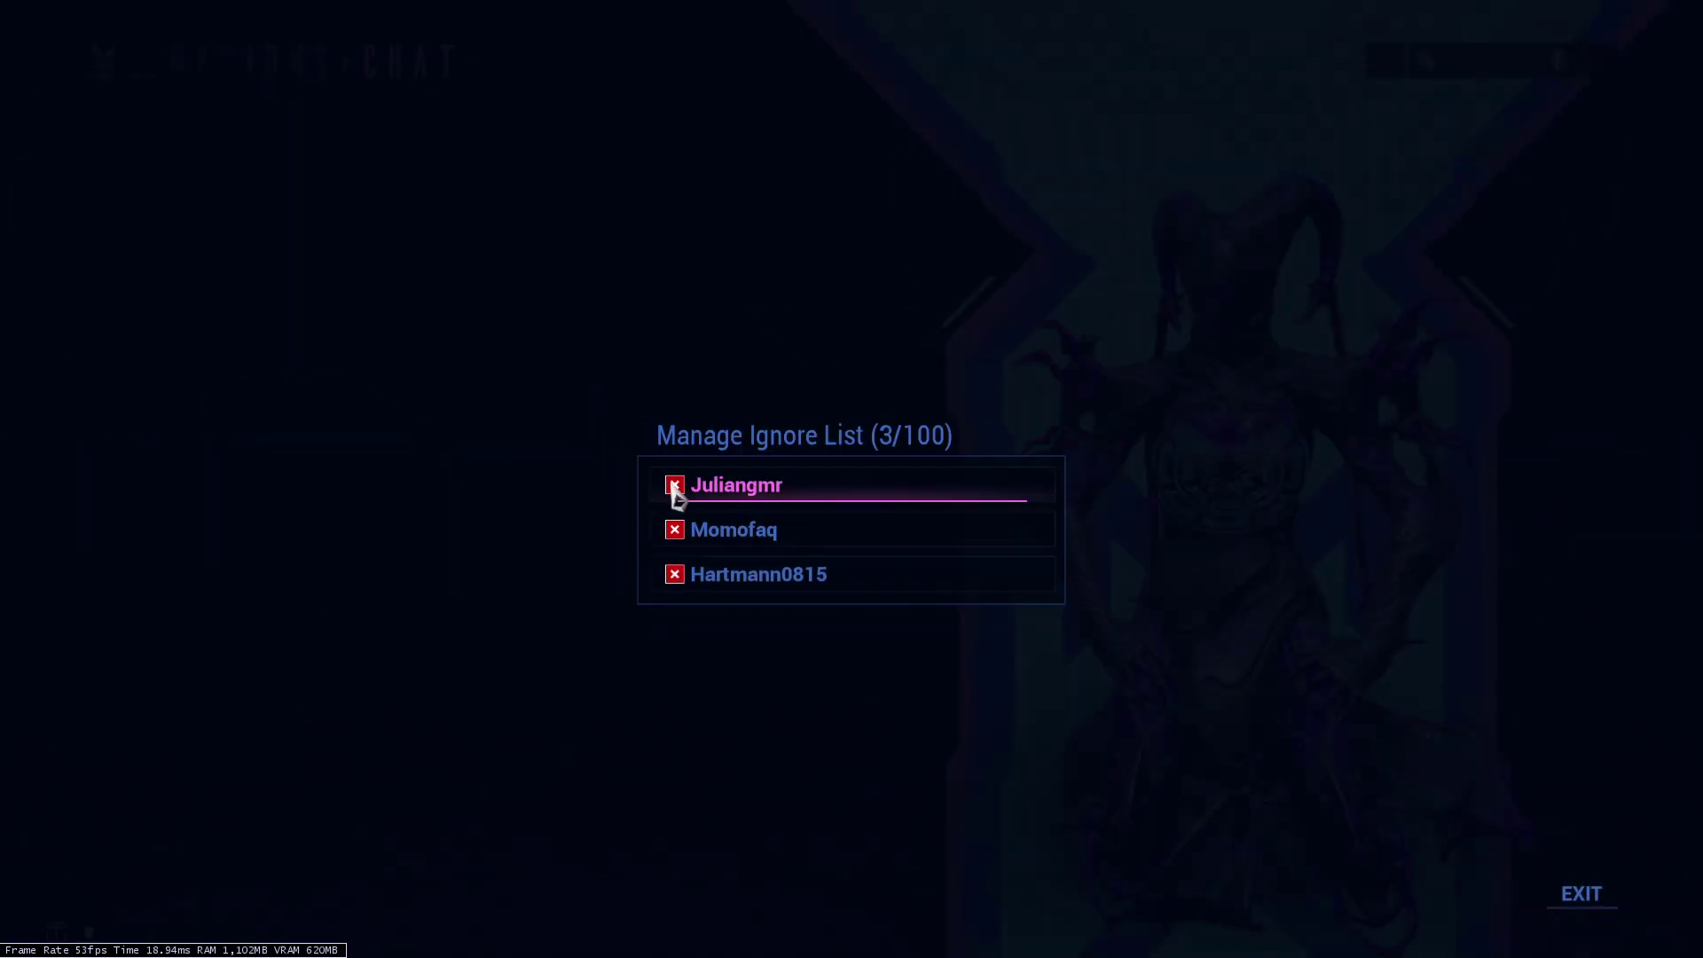
{"action": "left_click", "coordinate": [676, 487]}
{"action": "left_click", "coordinate": [684, 529]}
{"action": "left_click", "coordinate": [675, 508]}
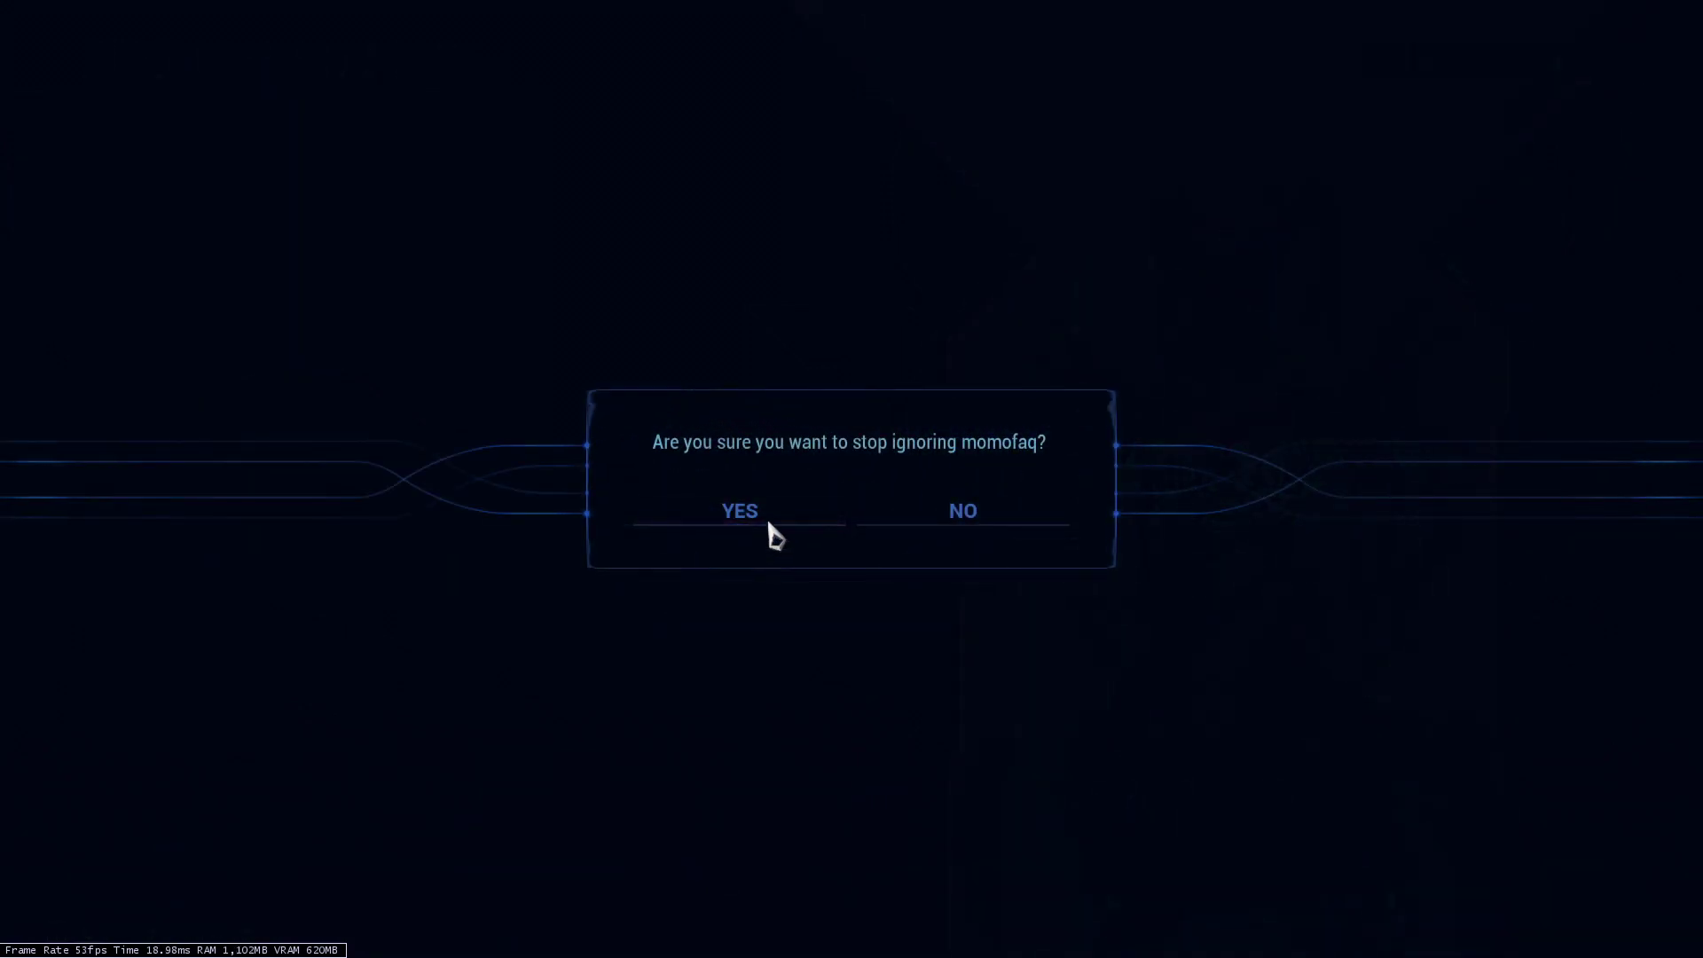
{"action": "left_click", "coordinate": [767, 531]}
{"action": "left_click", "coordinate": [677, 528]}
{"action": "left_click", "coordinate": [758, 528]}
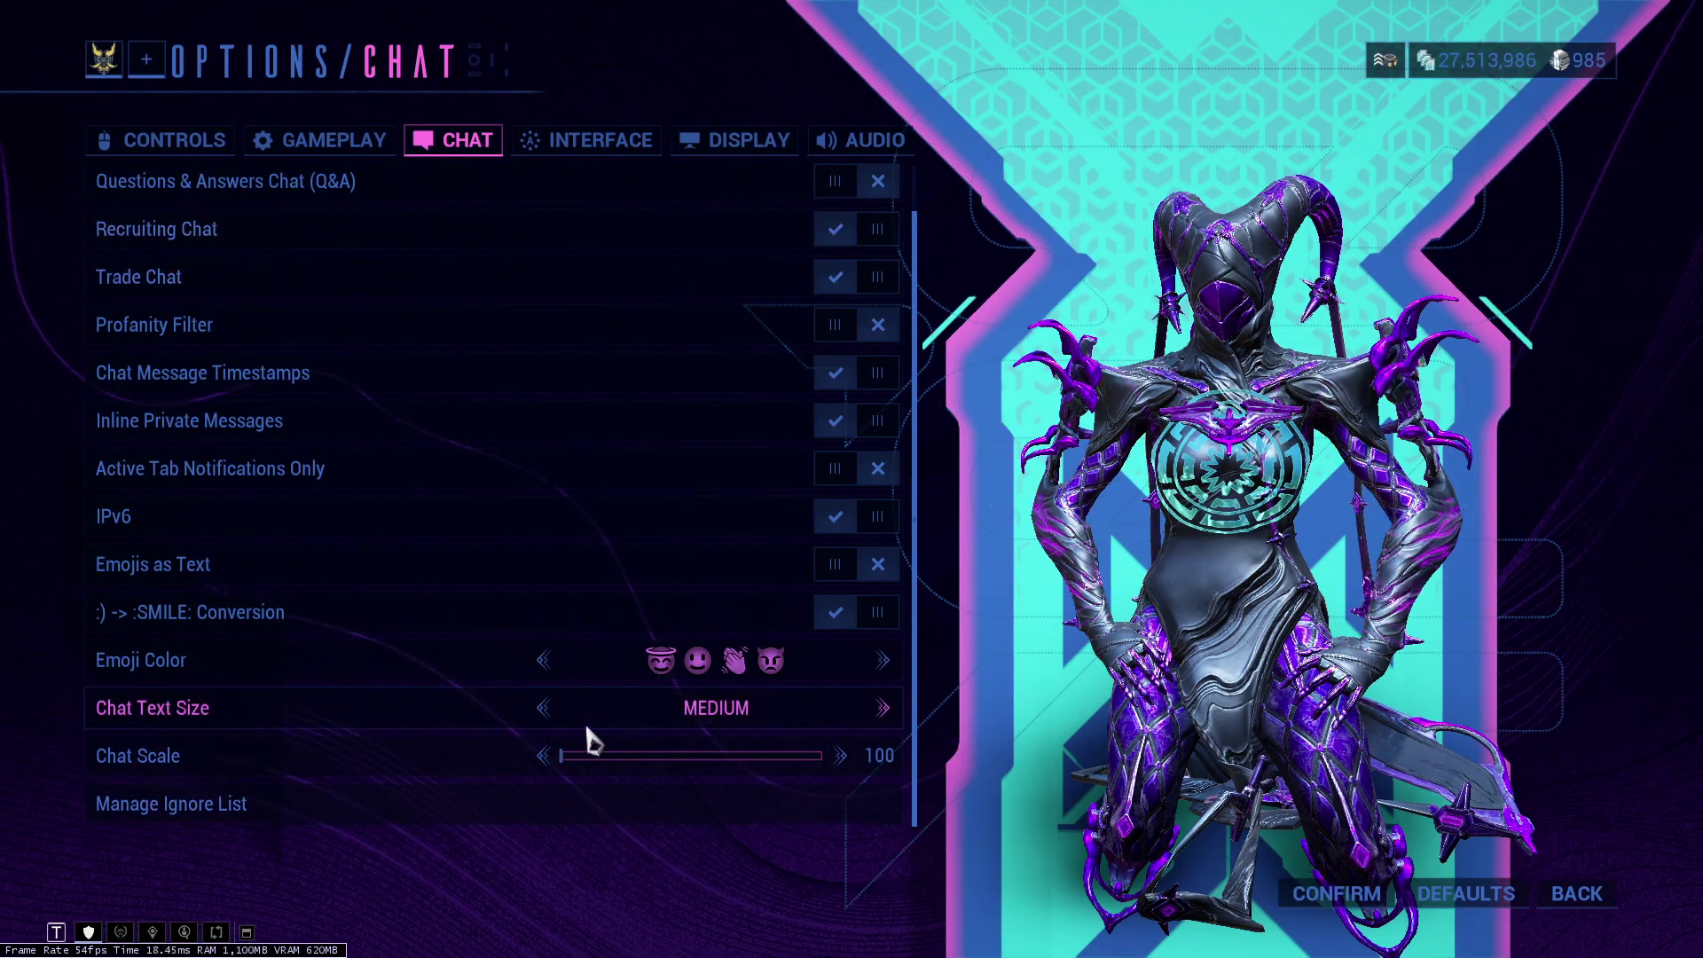
Reopen the ignore list to verify it, and review the interface options and the end of the chat options.
{"action": "left_click", "coordinate": [381, 807]}
{"action": "left_click", "coordinate": [858, 502]}
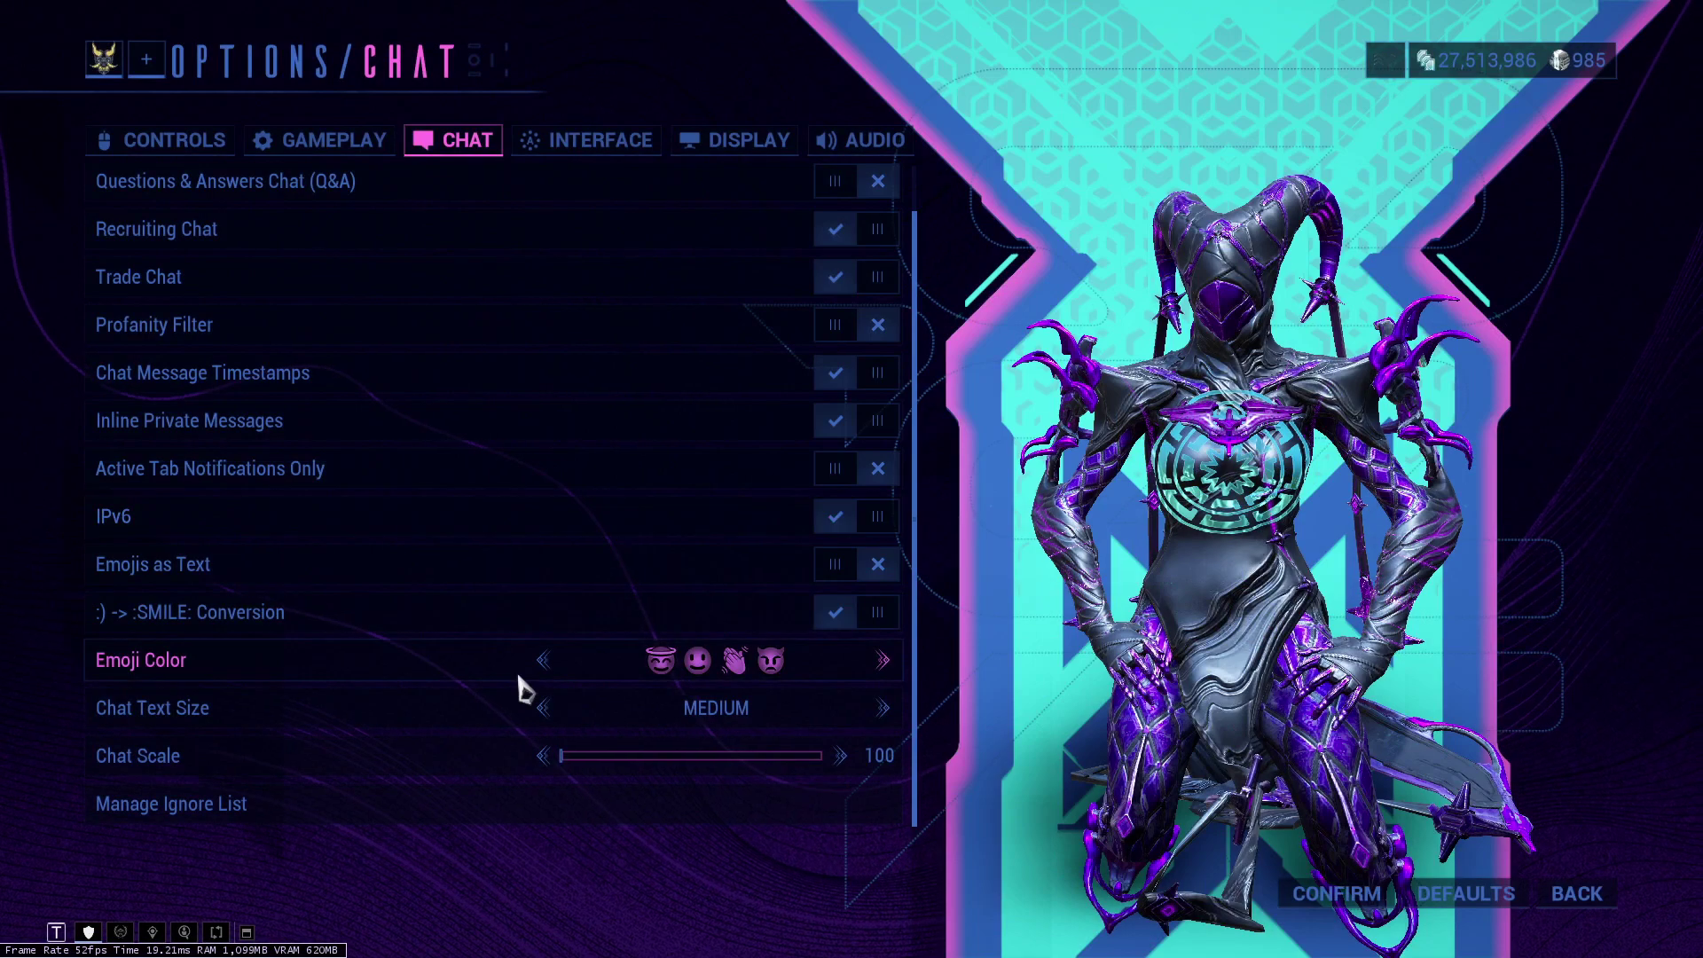
{"action": "left_click", "coordinate": [601, 146]}
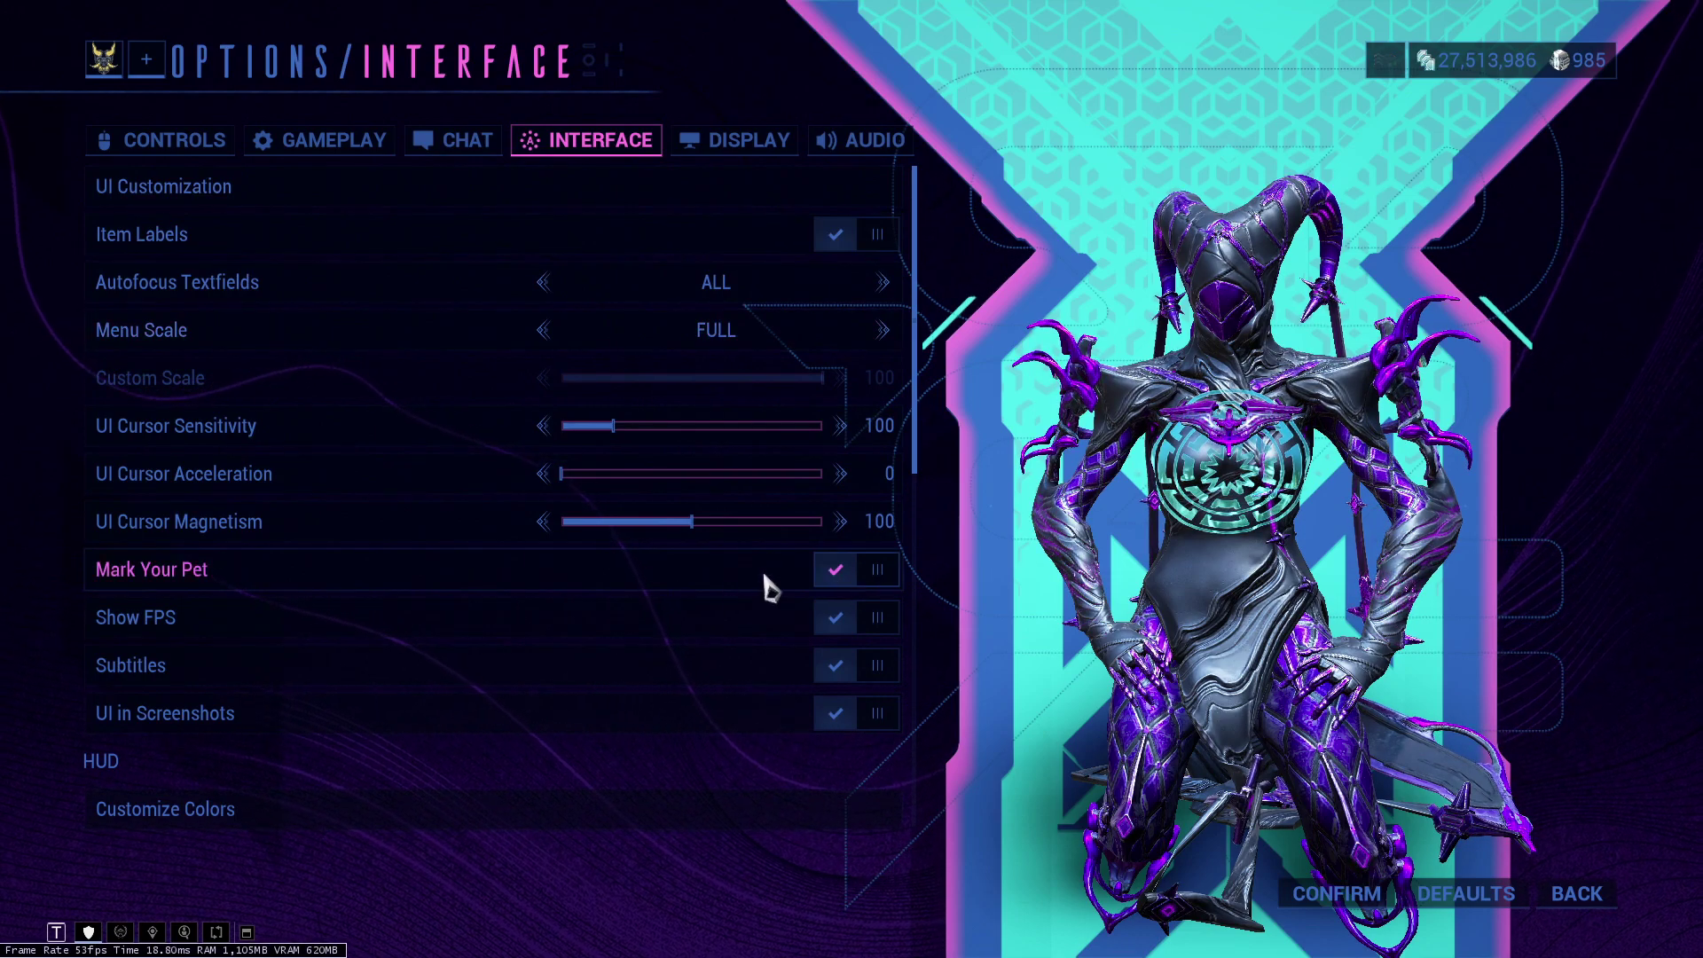
{"action": "left_click", "coordinate": [470, 142]}
{"action": "scroll", "coordinate": [532, 825], "scroll_direction": "down", "scroll_amount": 1}
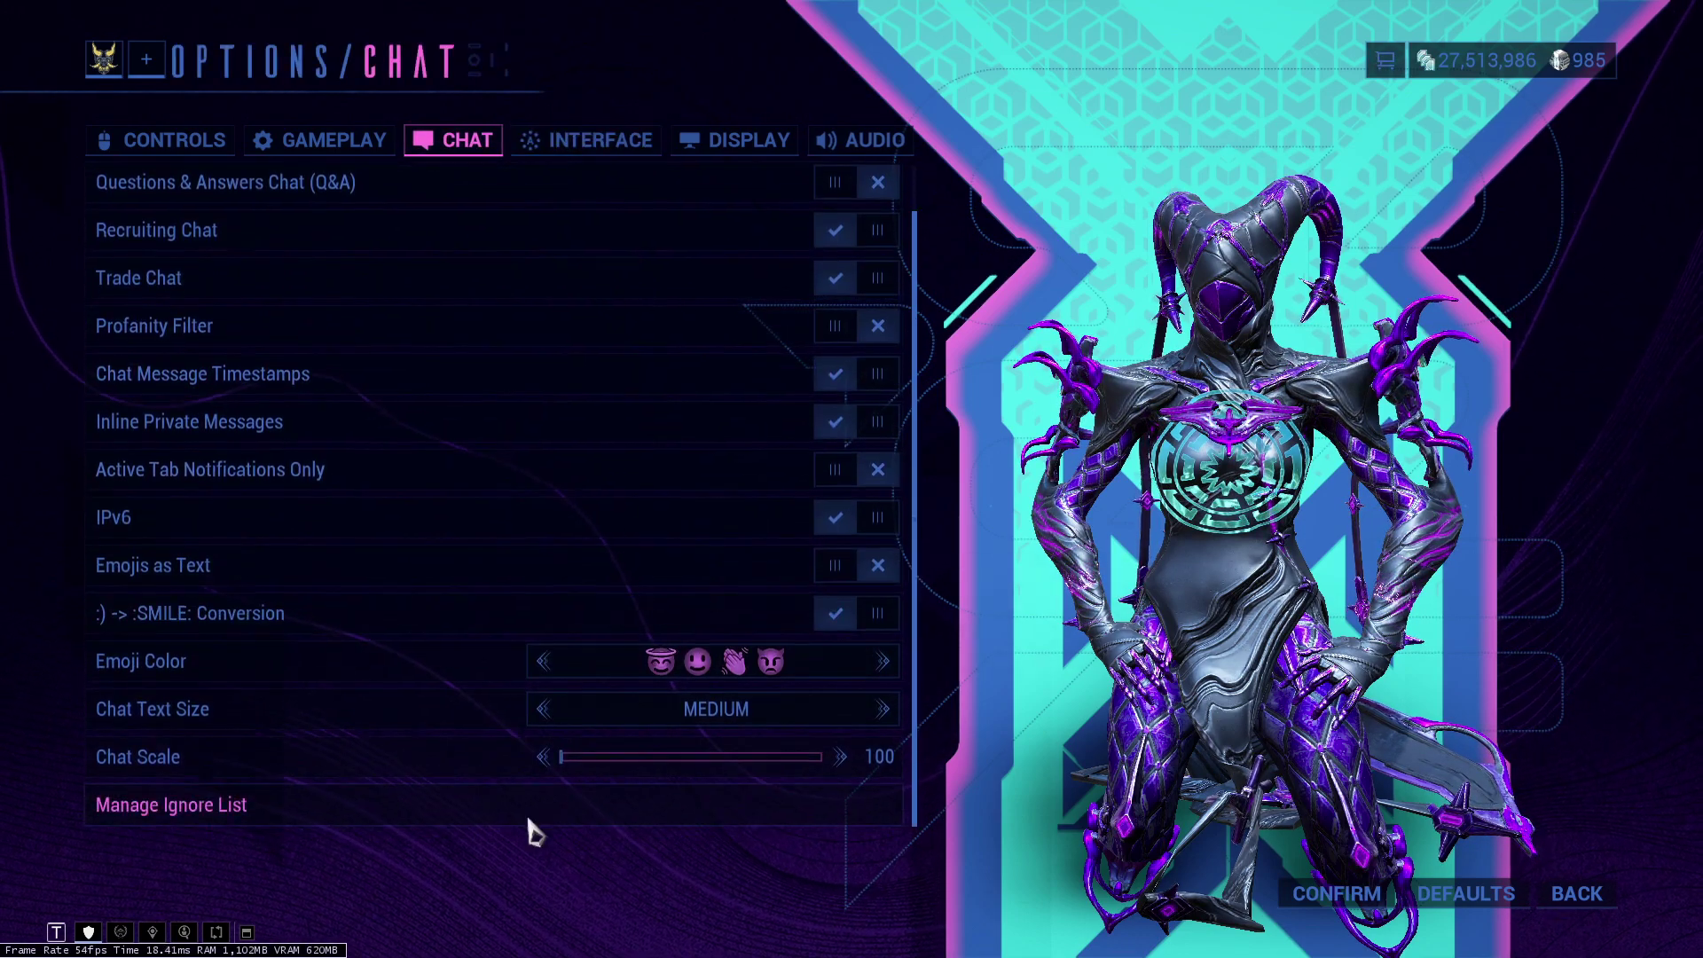
Open the theme selection under the interface's UI Customization, browse the themes and preview the Corpus Theme.
{"action": "left_click", "coordinate": [568, 144]}
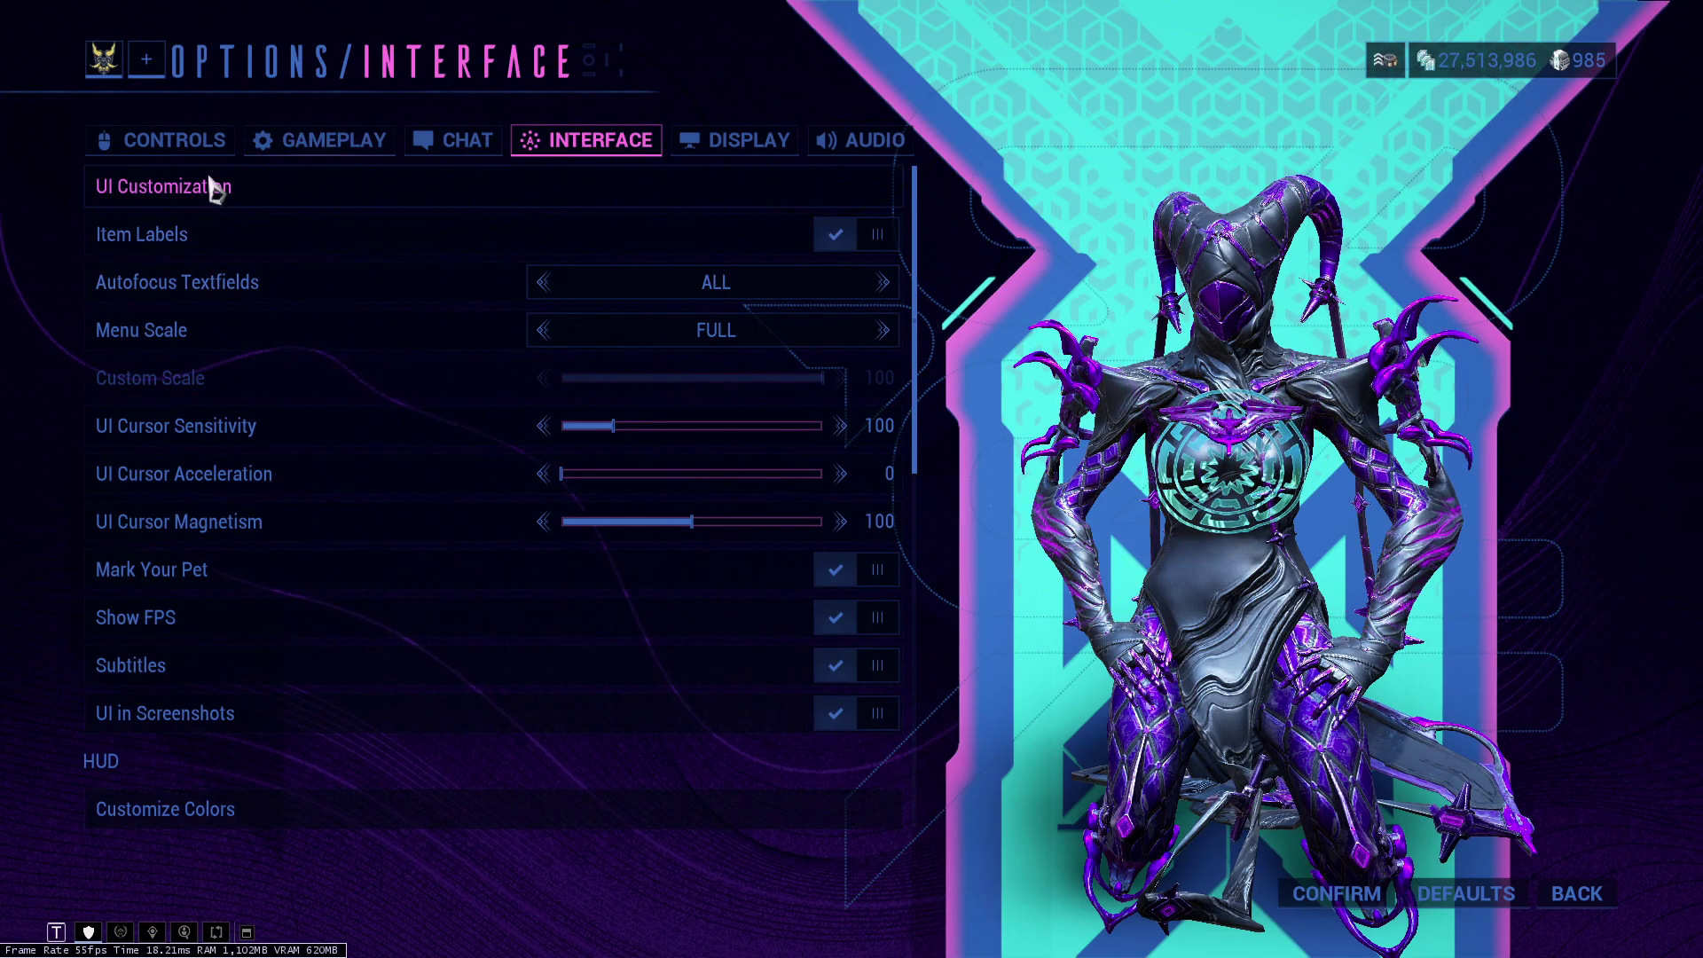
{"action": "left_click", "coordinate": [219, 197]}
{"action": "left_click", "coordinate": [266, 278]}
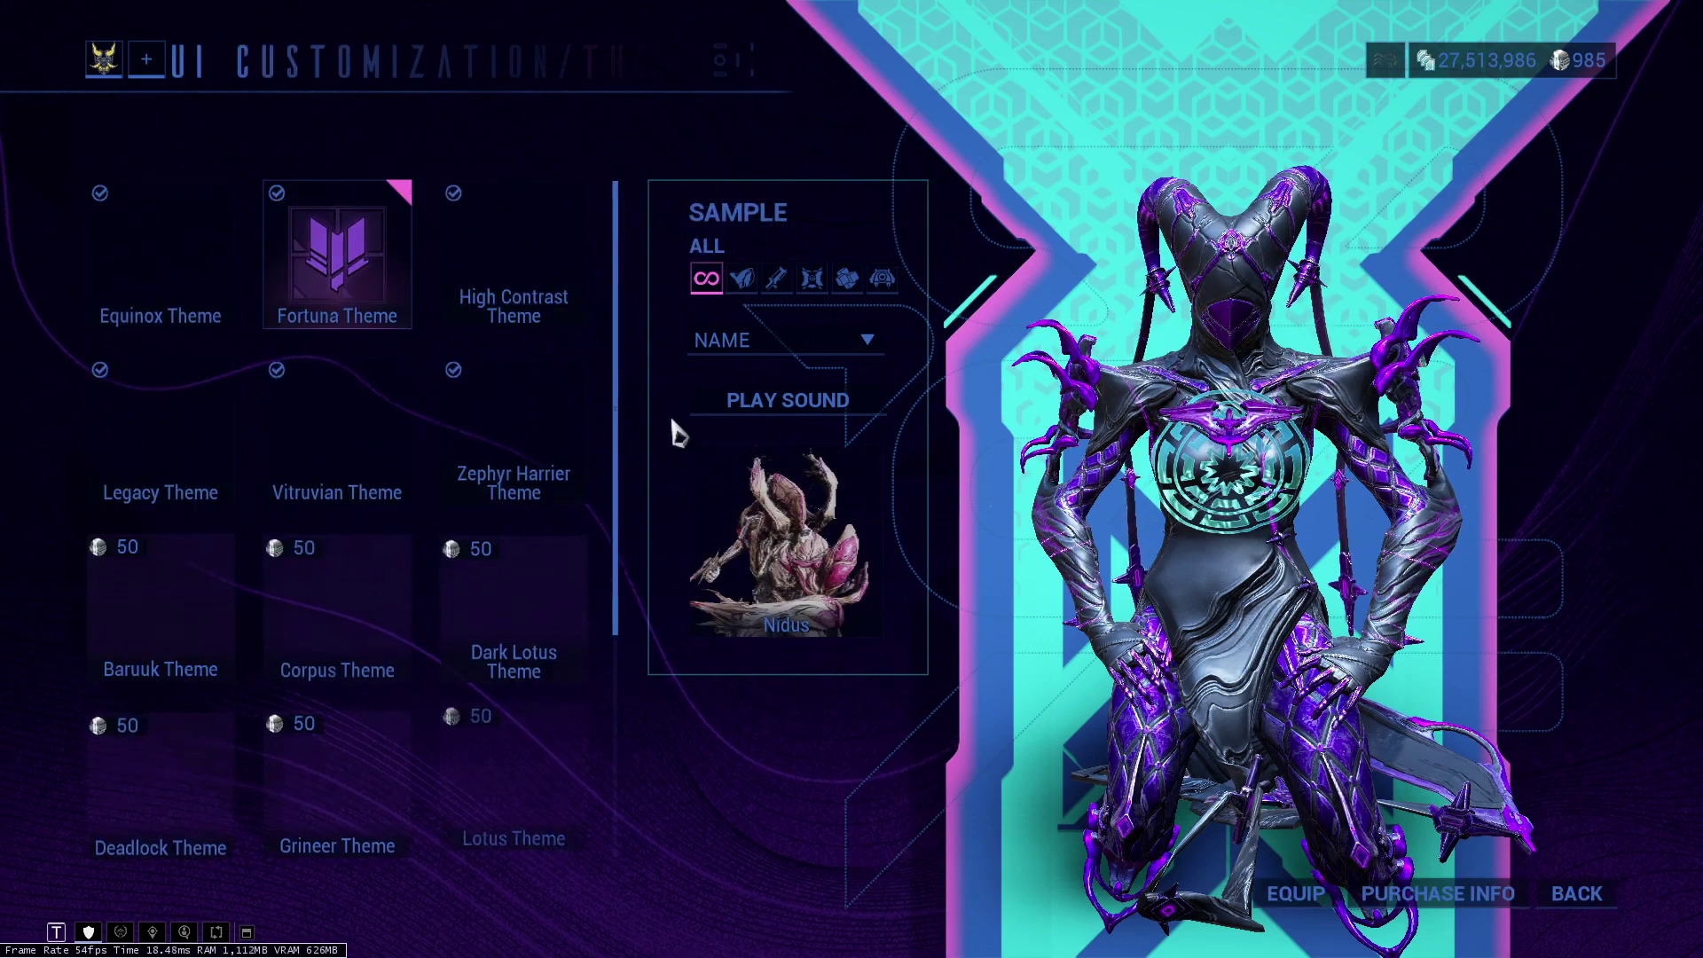
{"action": "scroll", "coordinate": [586, 572], "scroll_direction": "down", "scroll_amount": 2}
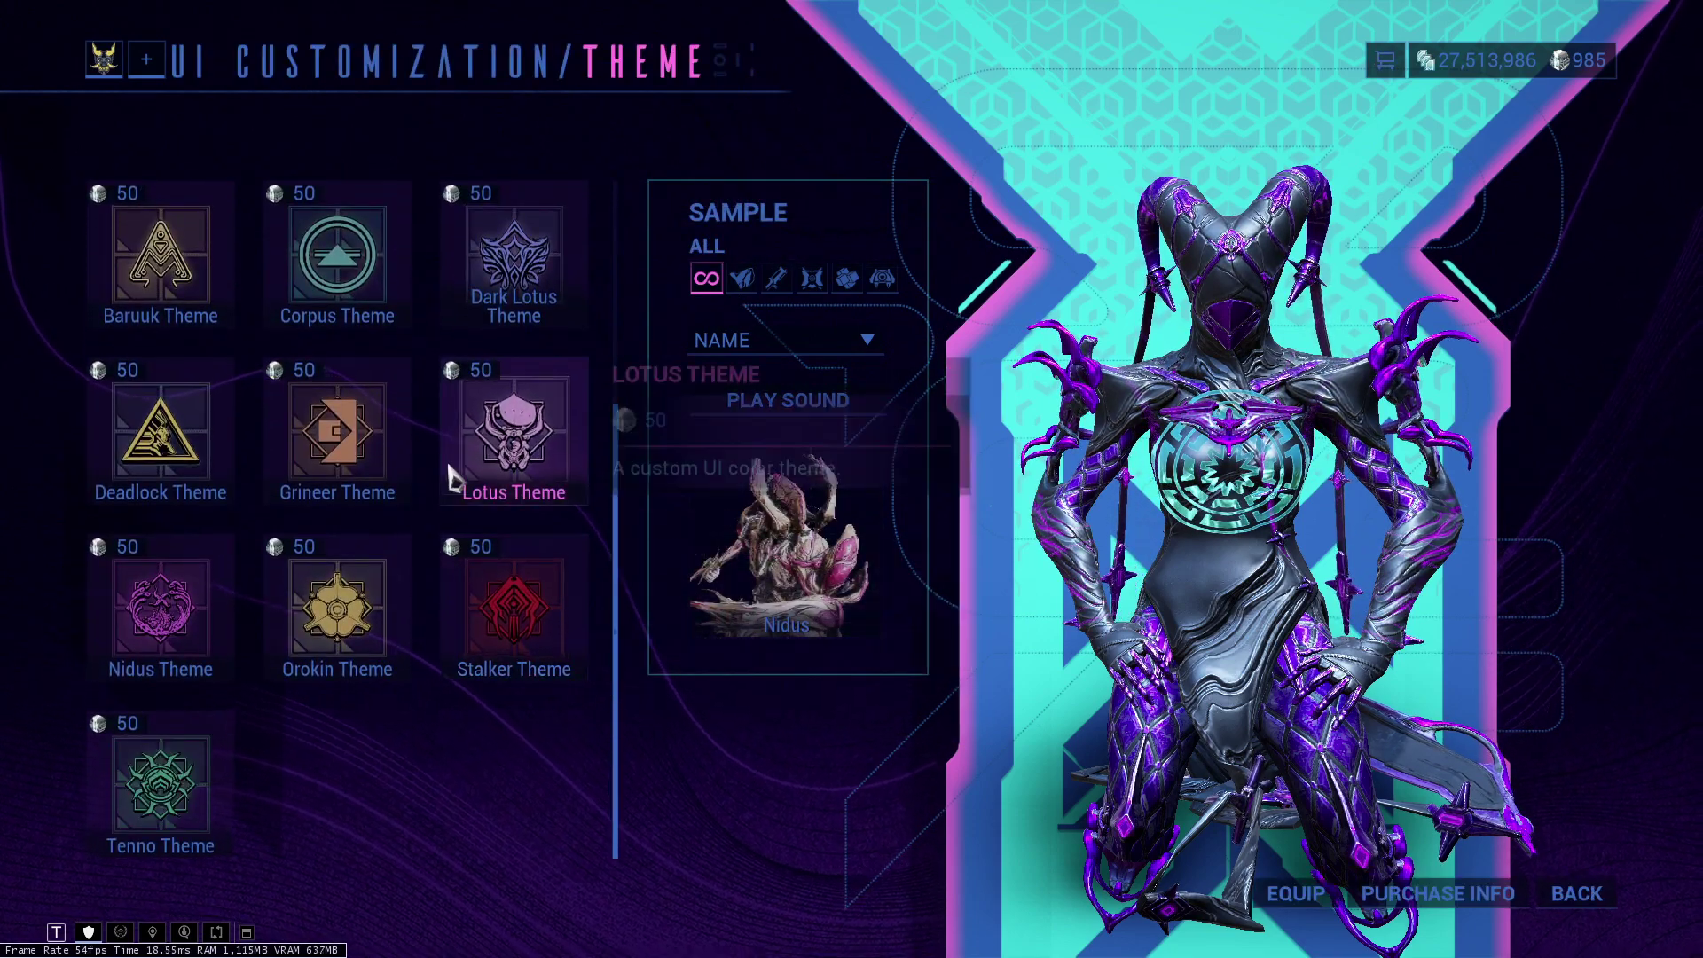
{"action": "scroll", "coordinate": [526, 477], "scroll_direction": "up", "scroll_amount": 2}
{"action": "left_click", "coordinate": [514, 435]}
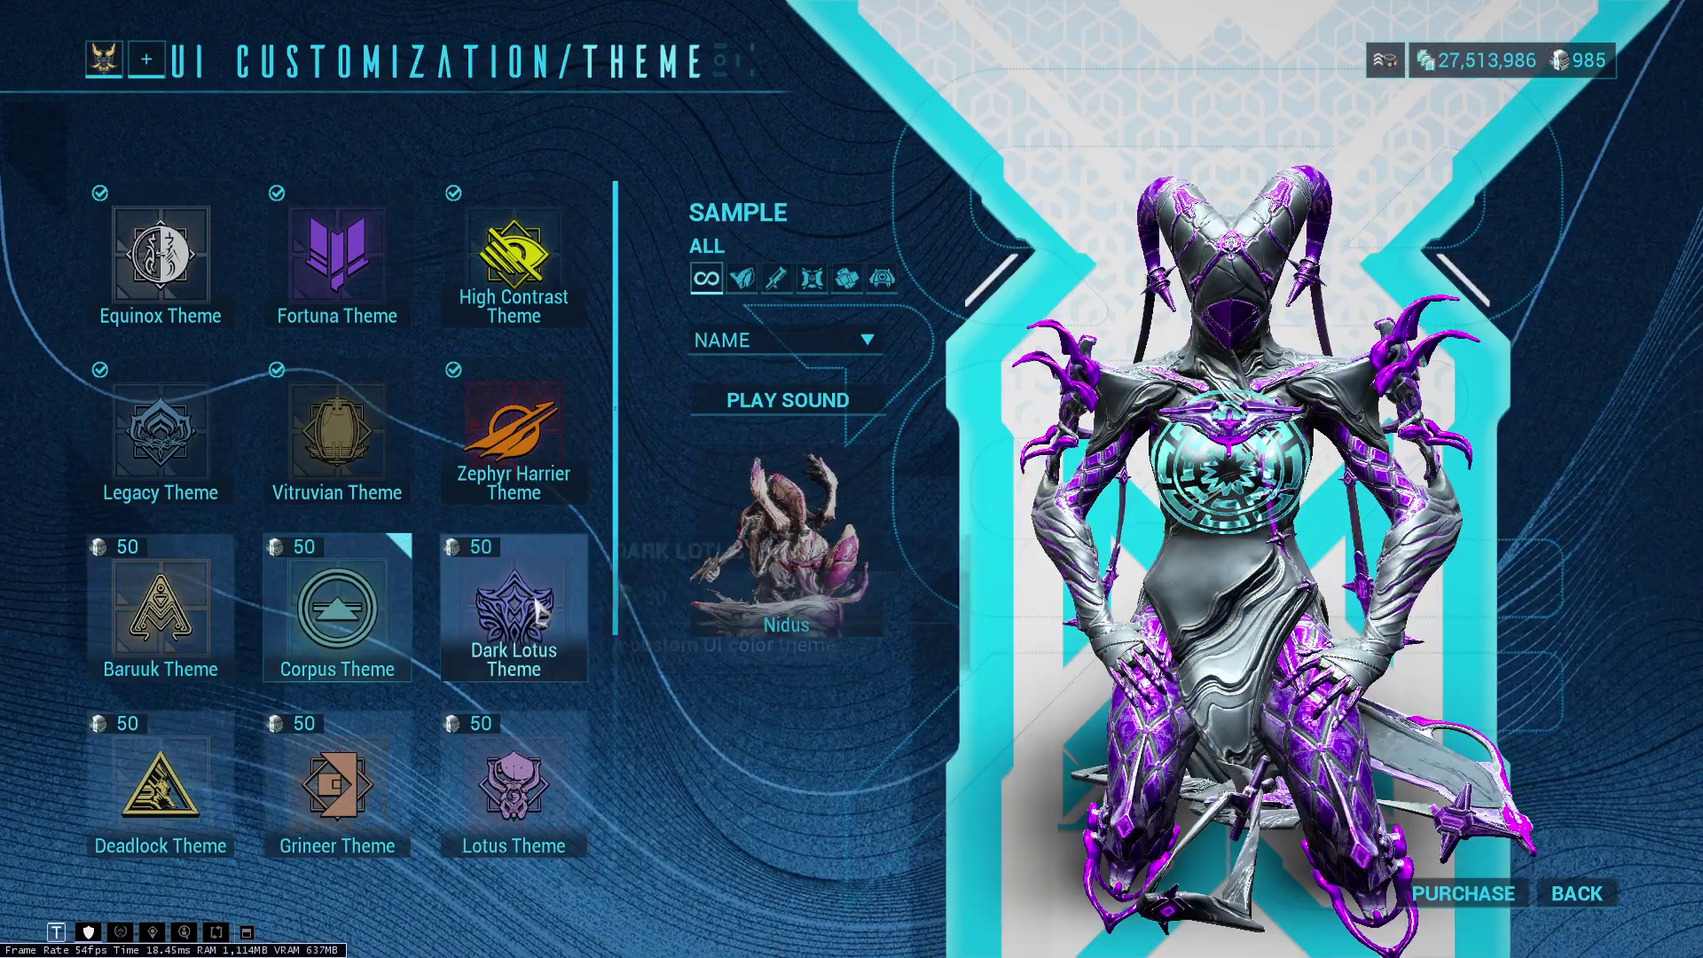
Preview the Tenno Theme, browse the whole theme list, and equip the Fortuna Theme.
{"action": "scroll", "coordinate": [513, 657], "scroll_direction": "down", "scroll_amount": 1}
{"action": "scroll", "coordinate": [508, 683], "scroll_direction": "down", "scroll_amount": 2}
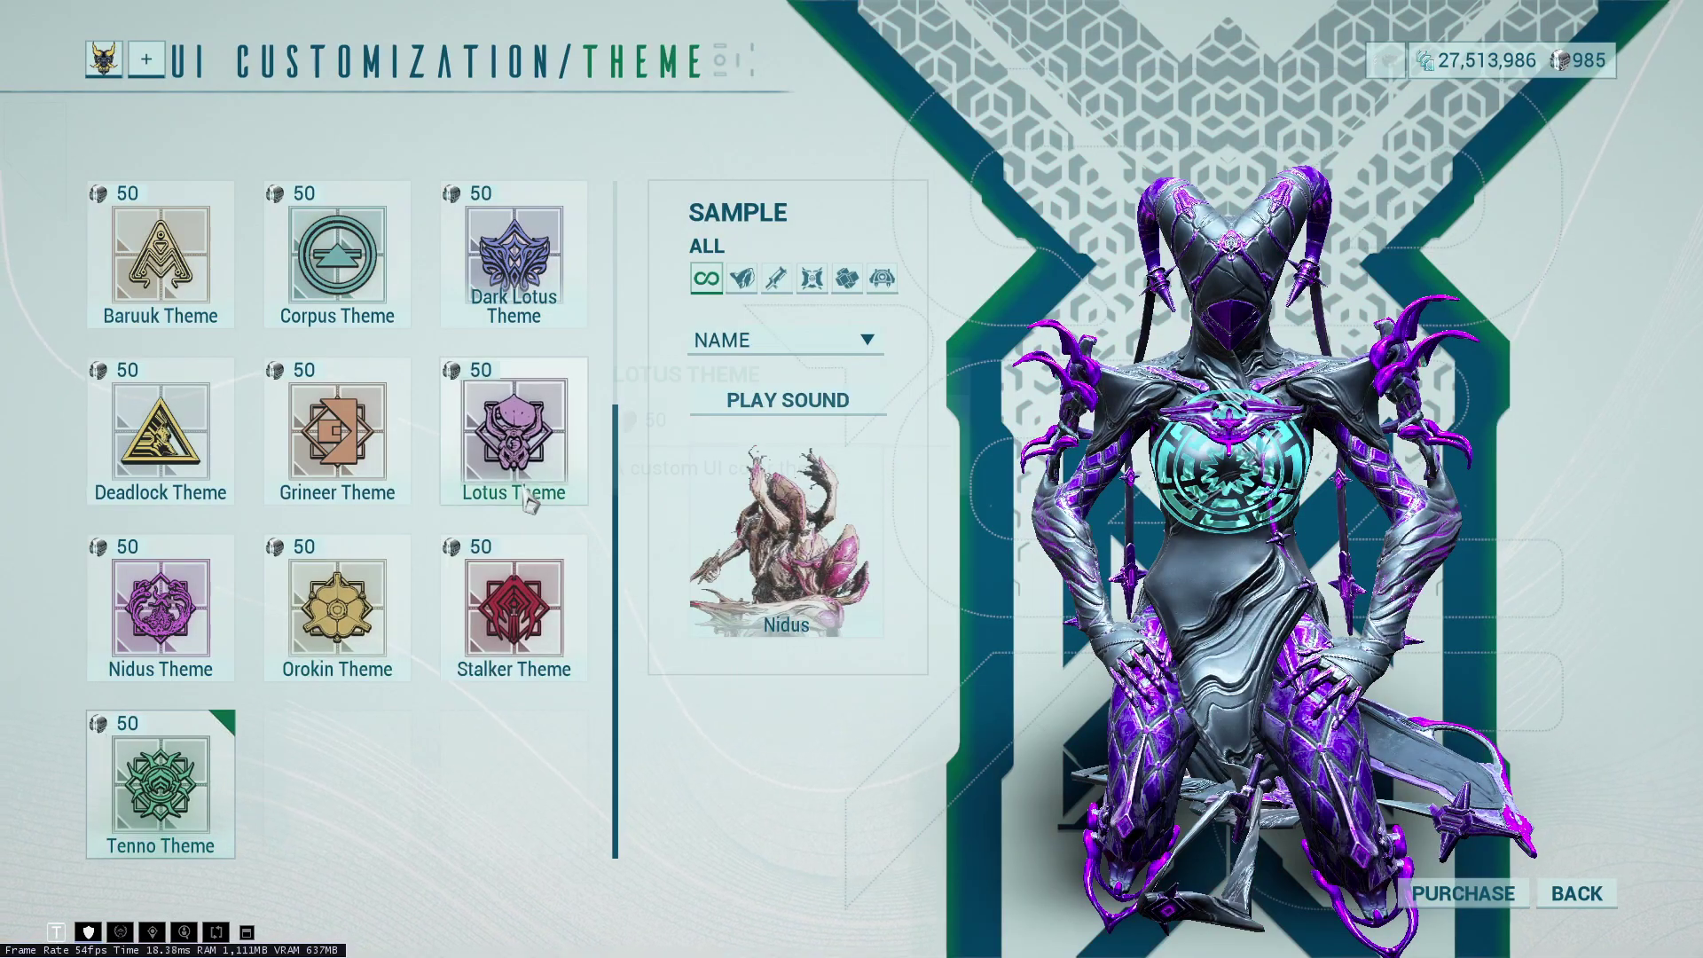
{"action": "scroll", "coordinate": [497, 443], "scroll_direction": "up", "scroll_amount": 3}
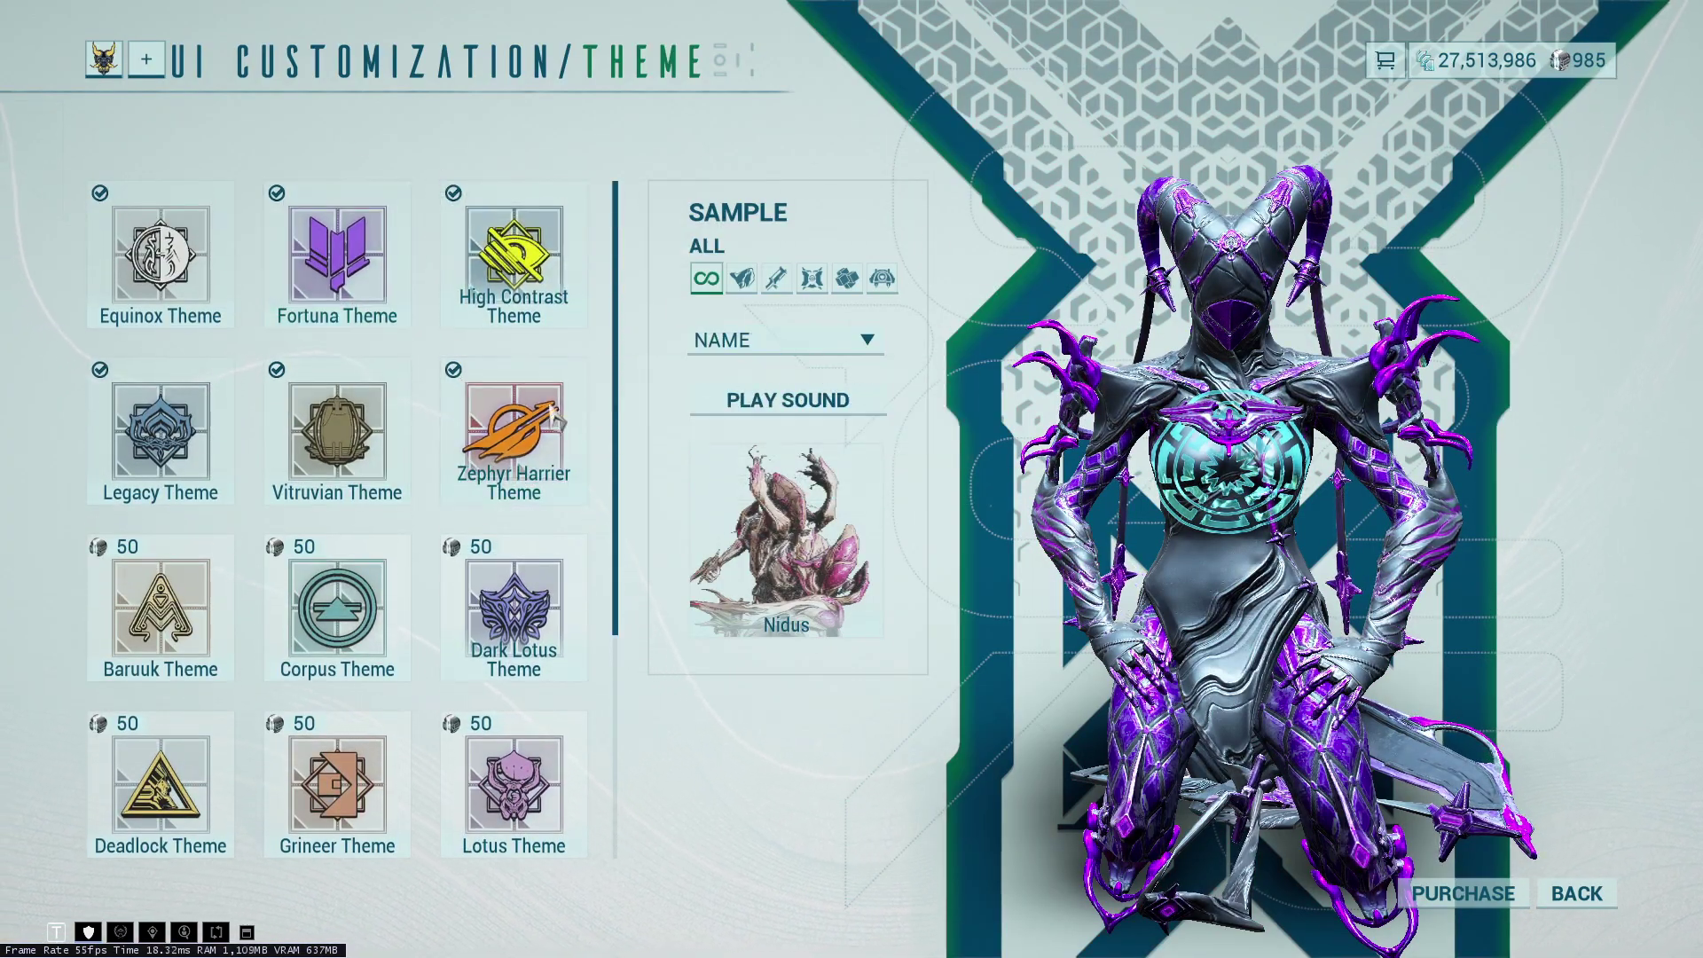
{"action": "scroll", "coordinate": [554, 415], "scroll_direction": "down", "scroll_amount": 2}
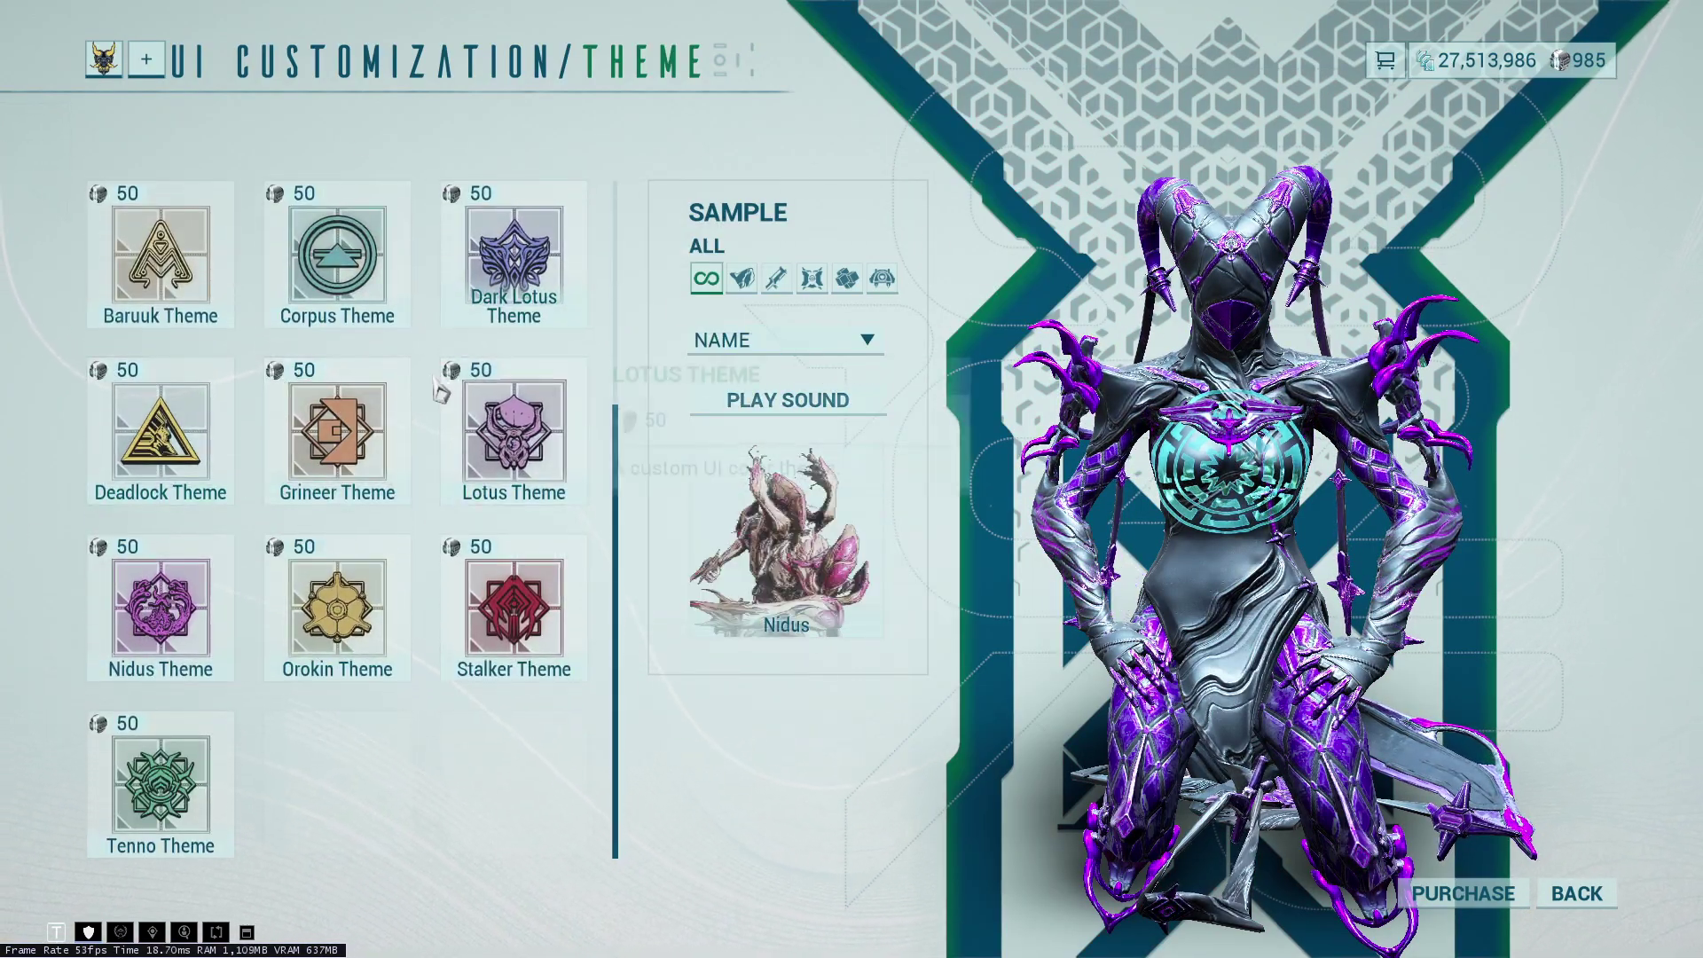
{"action": "scroll", "coordinate": [439, 388], "scroll_direction": "up", "scroll_amount": 4}
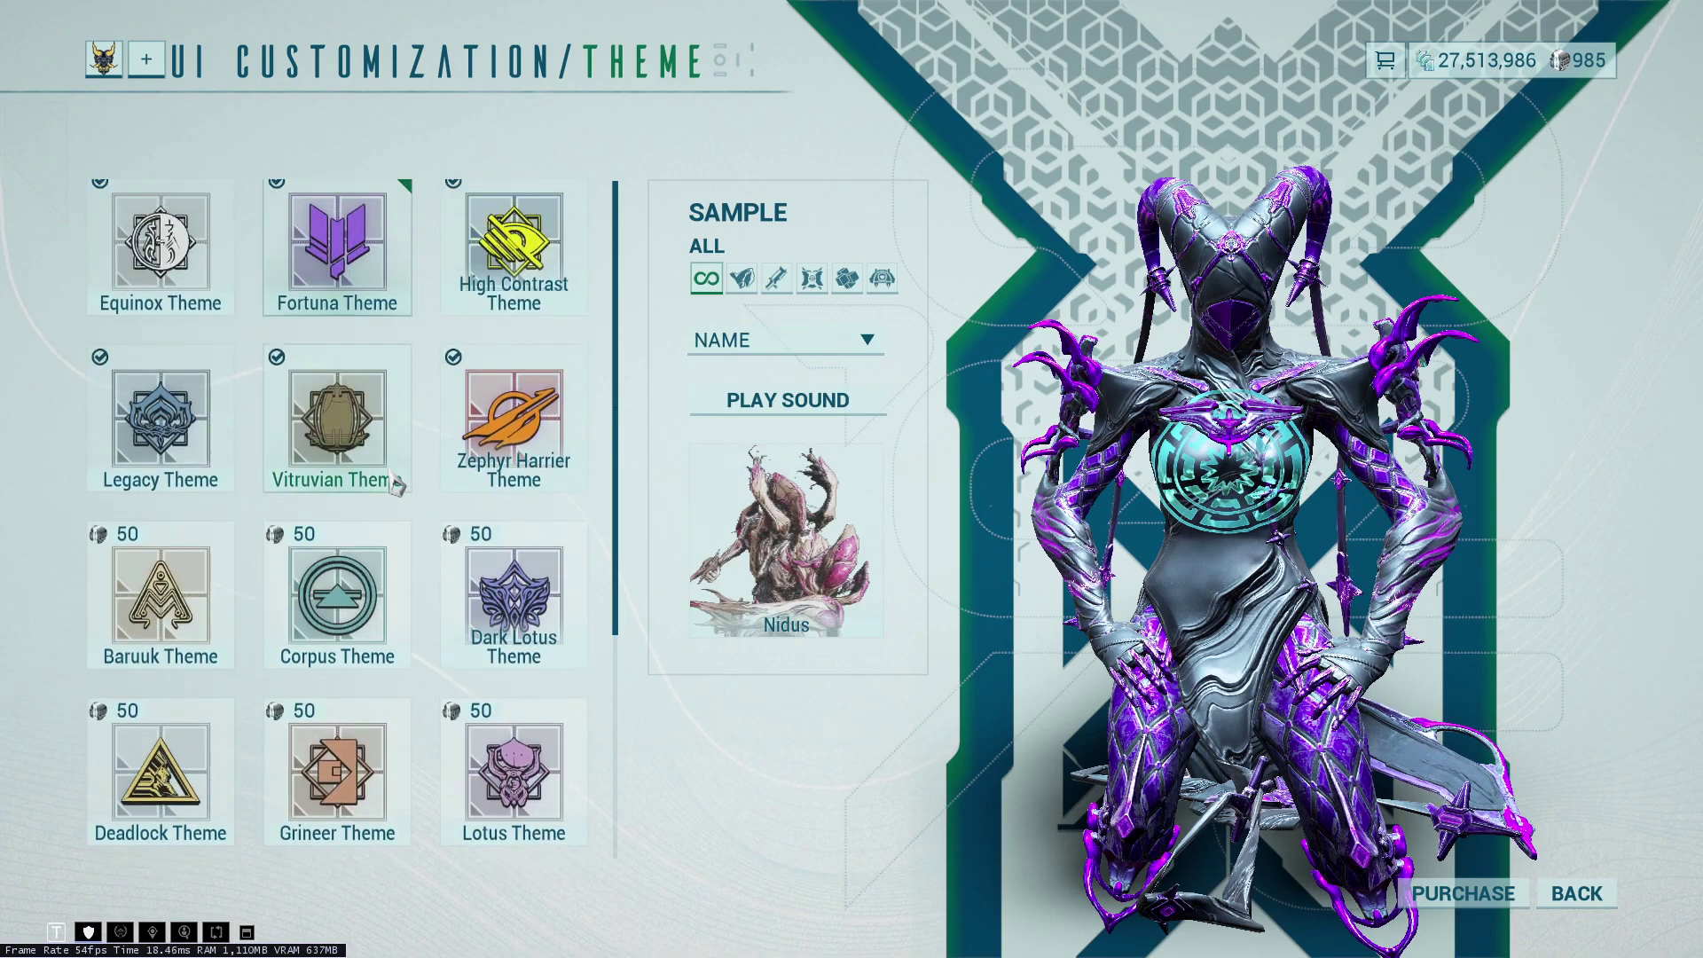
{"action": "left_click", "coordinate": [302, 301]}
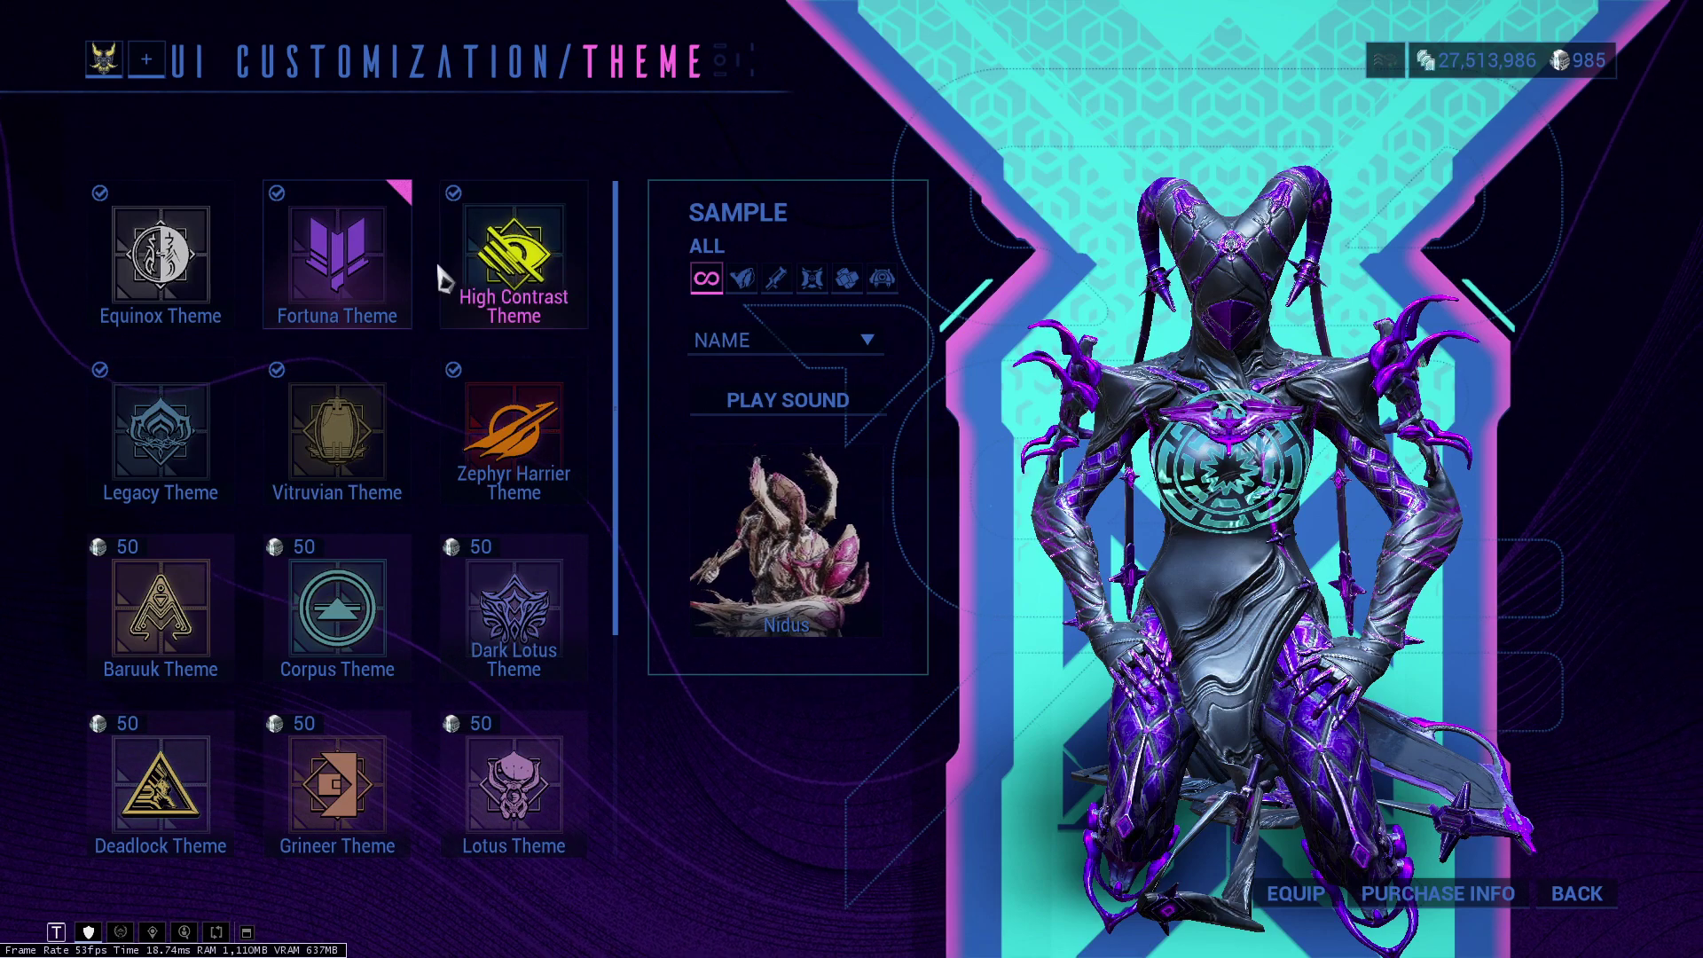
{"action": "left_click", "coordinate": [342, 266]}
Open the UI background selection, preview the Vitruvian Background and equip the Zephyr Harrier Background.
{"action": "left_click", "coordinate": [302, 457]}
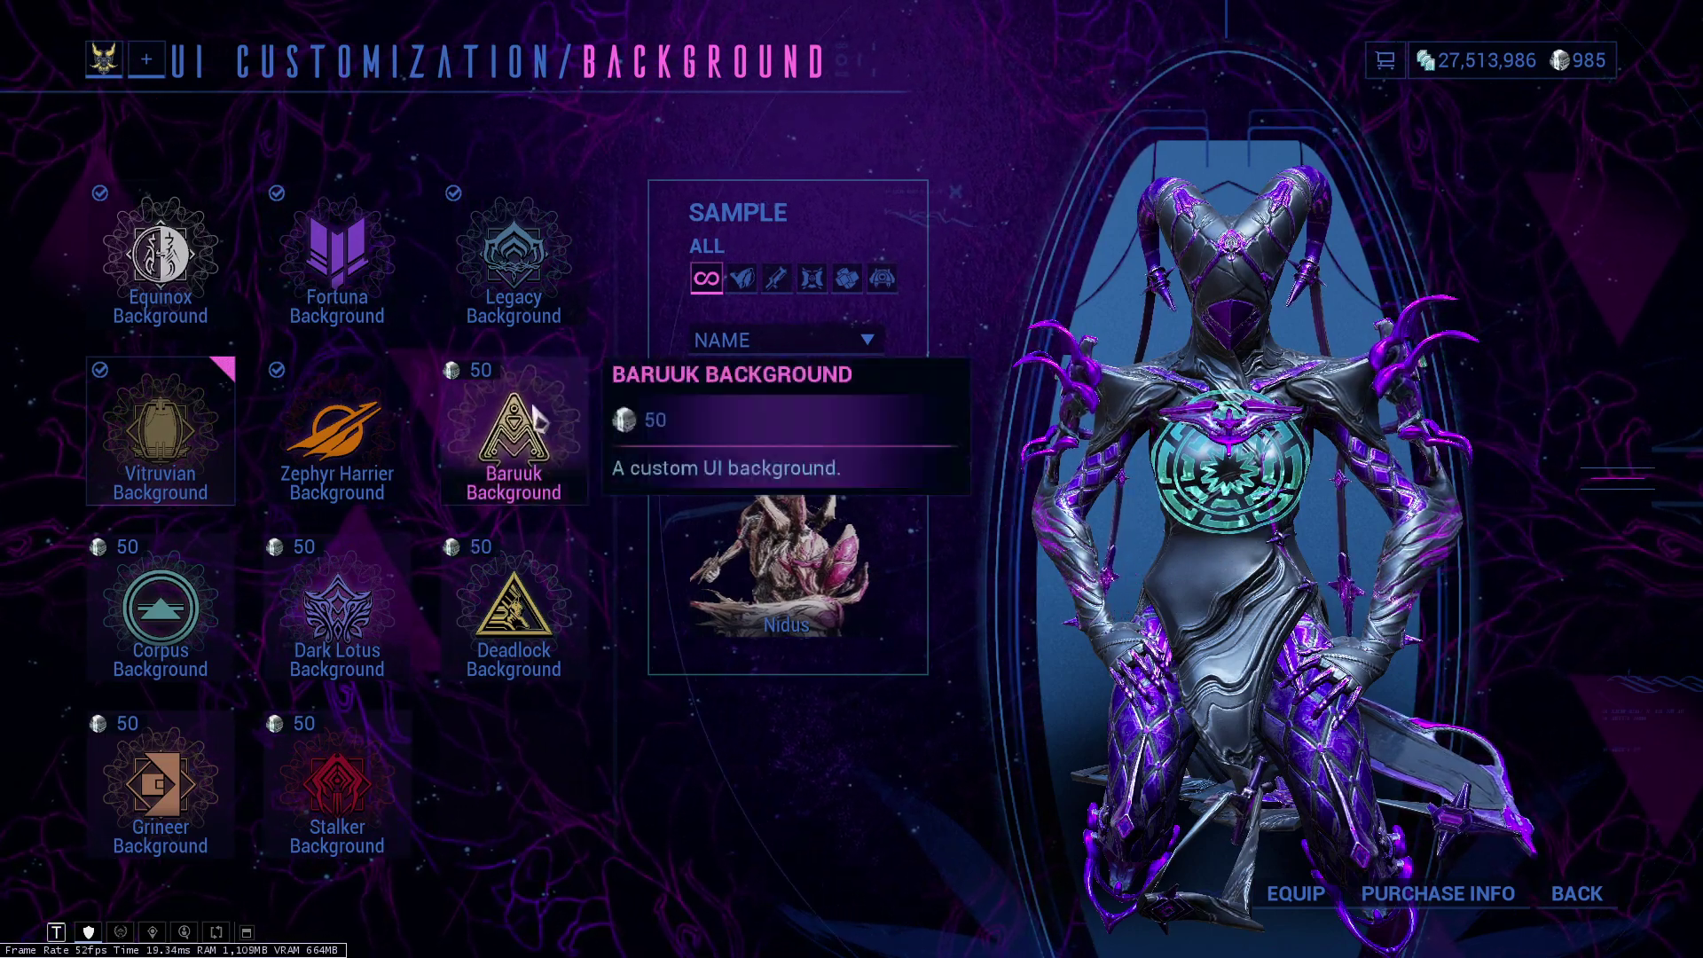
{"action": "double_click", "coordinate": [355, 426]}
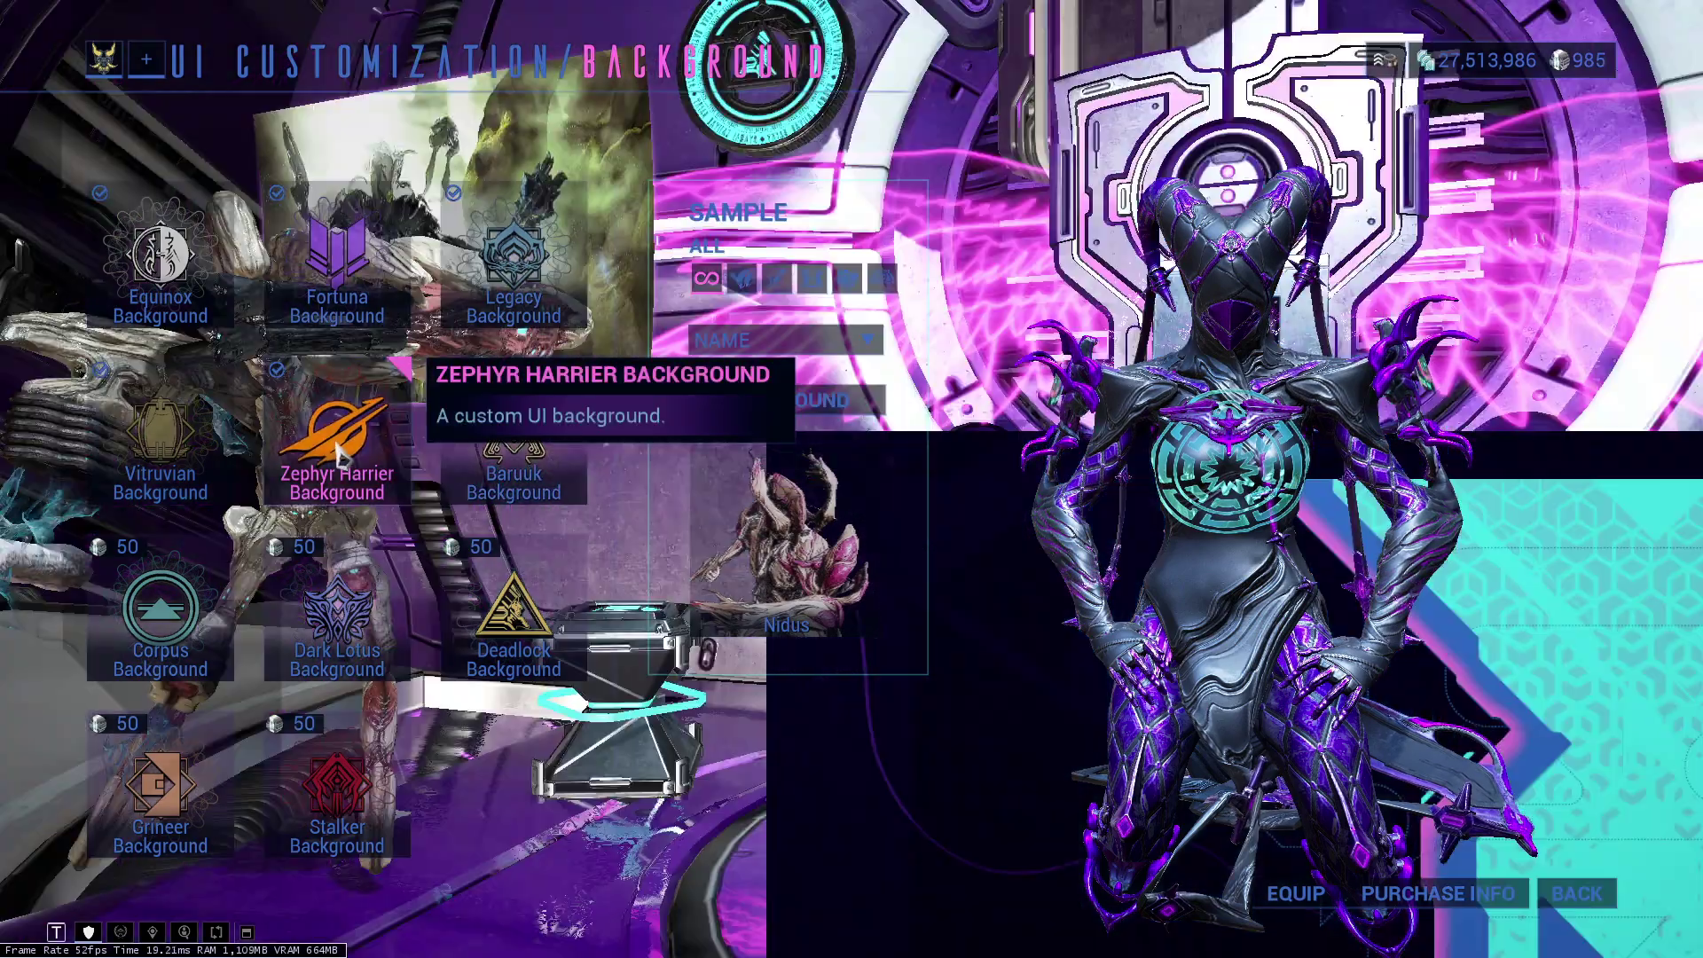
{"action": "left_click", "coordinate": [353, 408]}
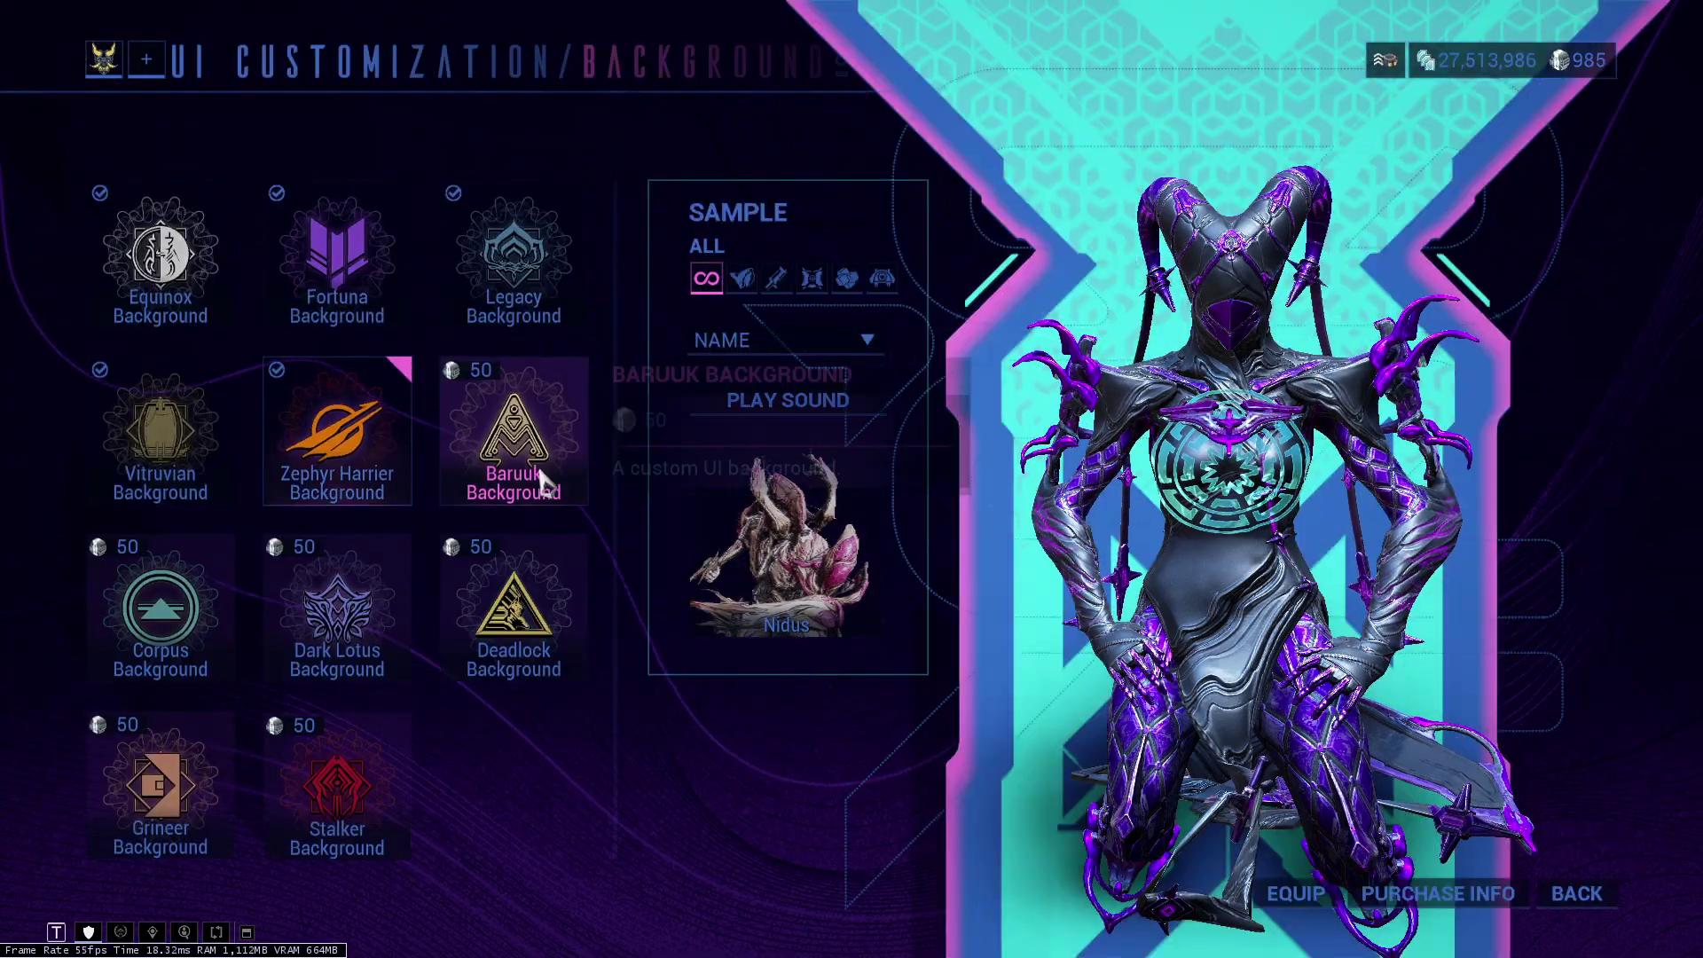
{"action": "left_click", "coordinate": [348, 428]}
Examine the UI sound sets, return to UI Customization and open the mouse cursor styles.
{"action": "left_click", "coordinate": [330, 591]}
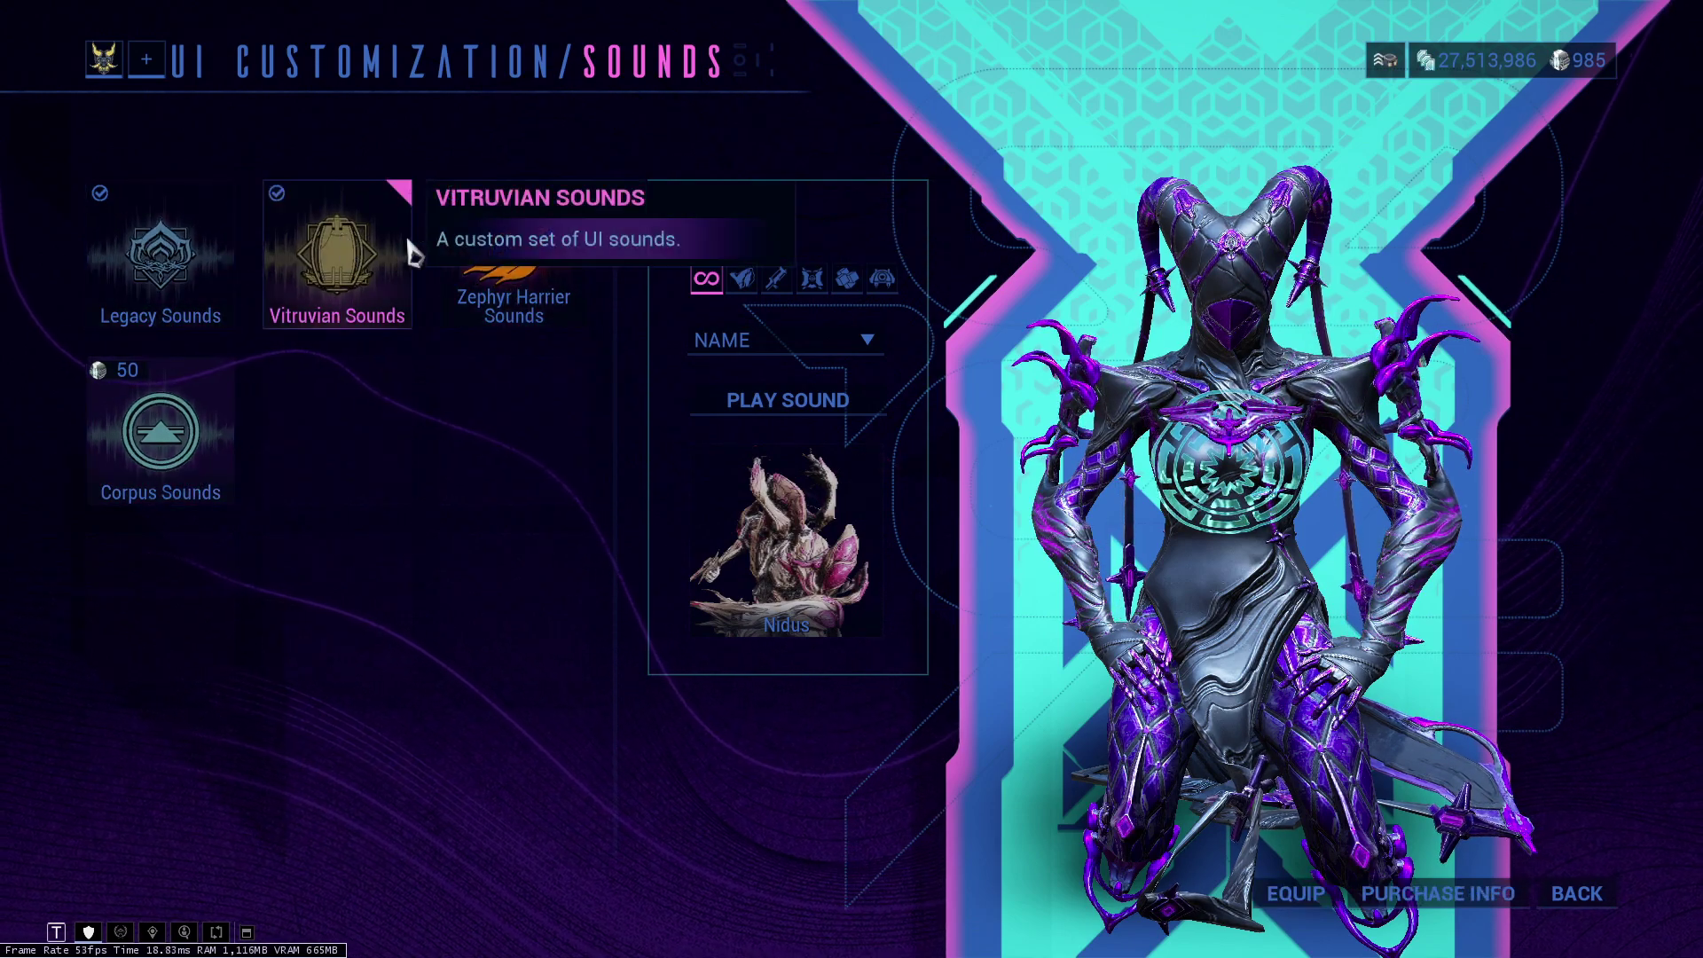
{"action": "key", "text": "Escape"}
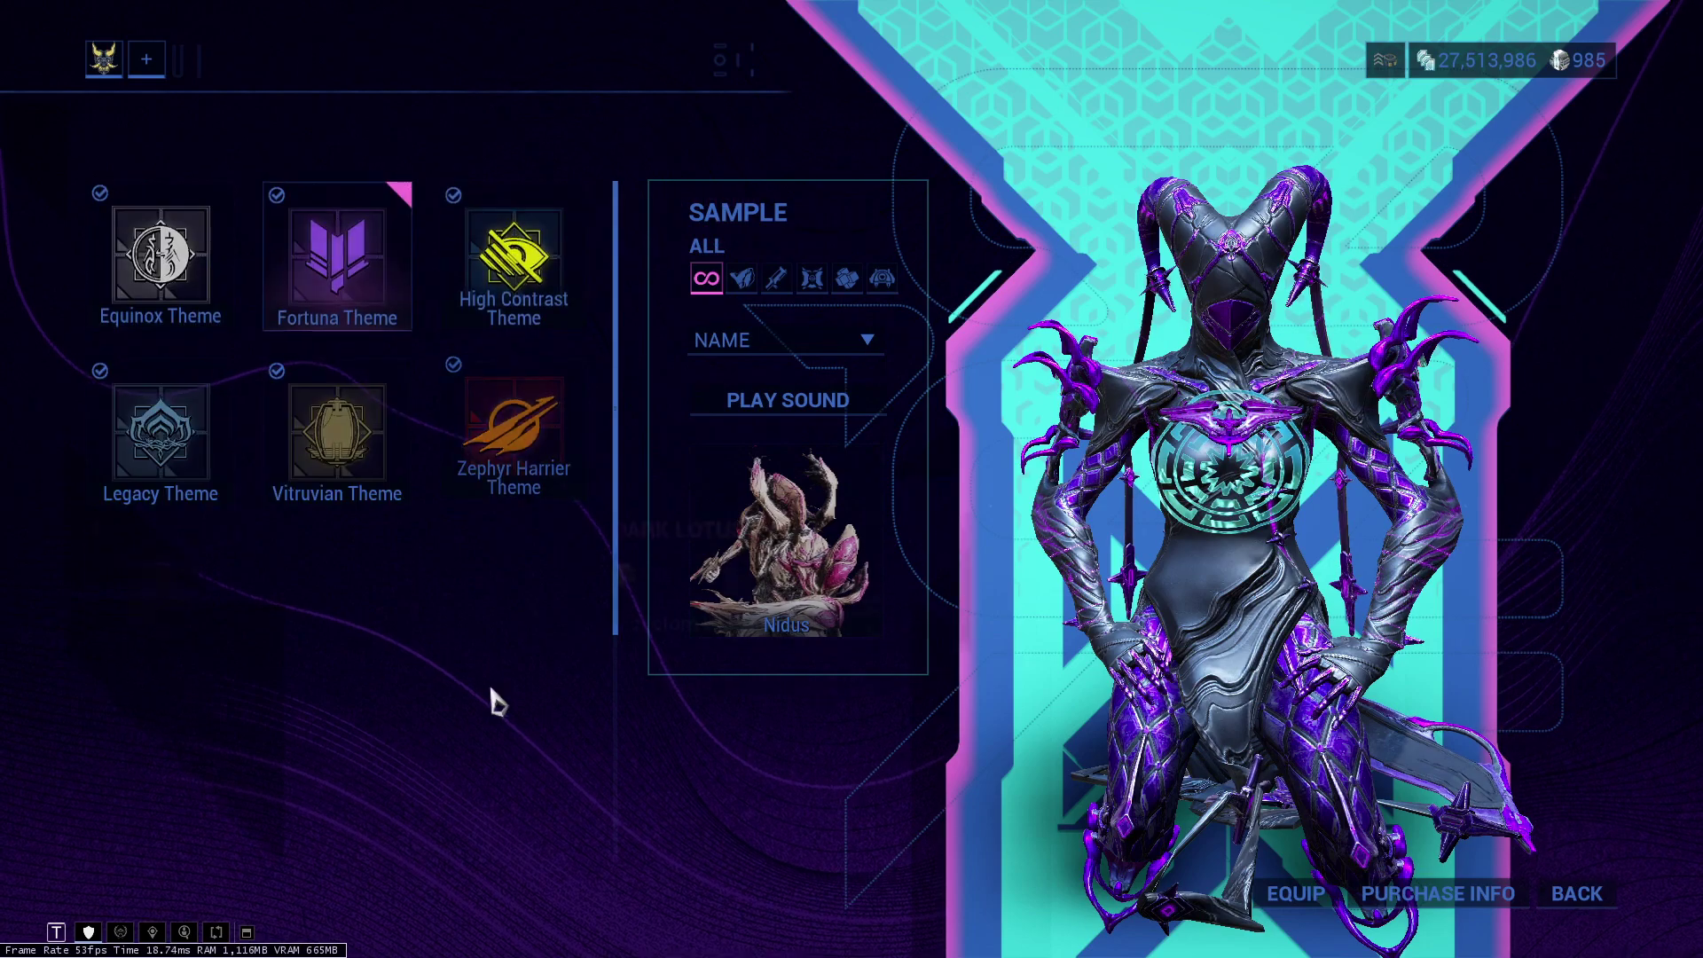
{"action": "key", "text": "Escape"}
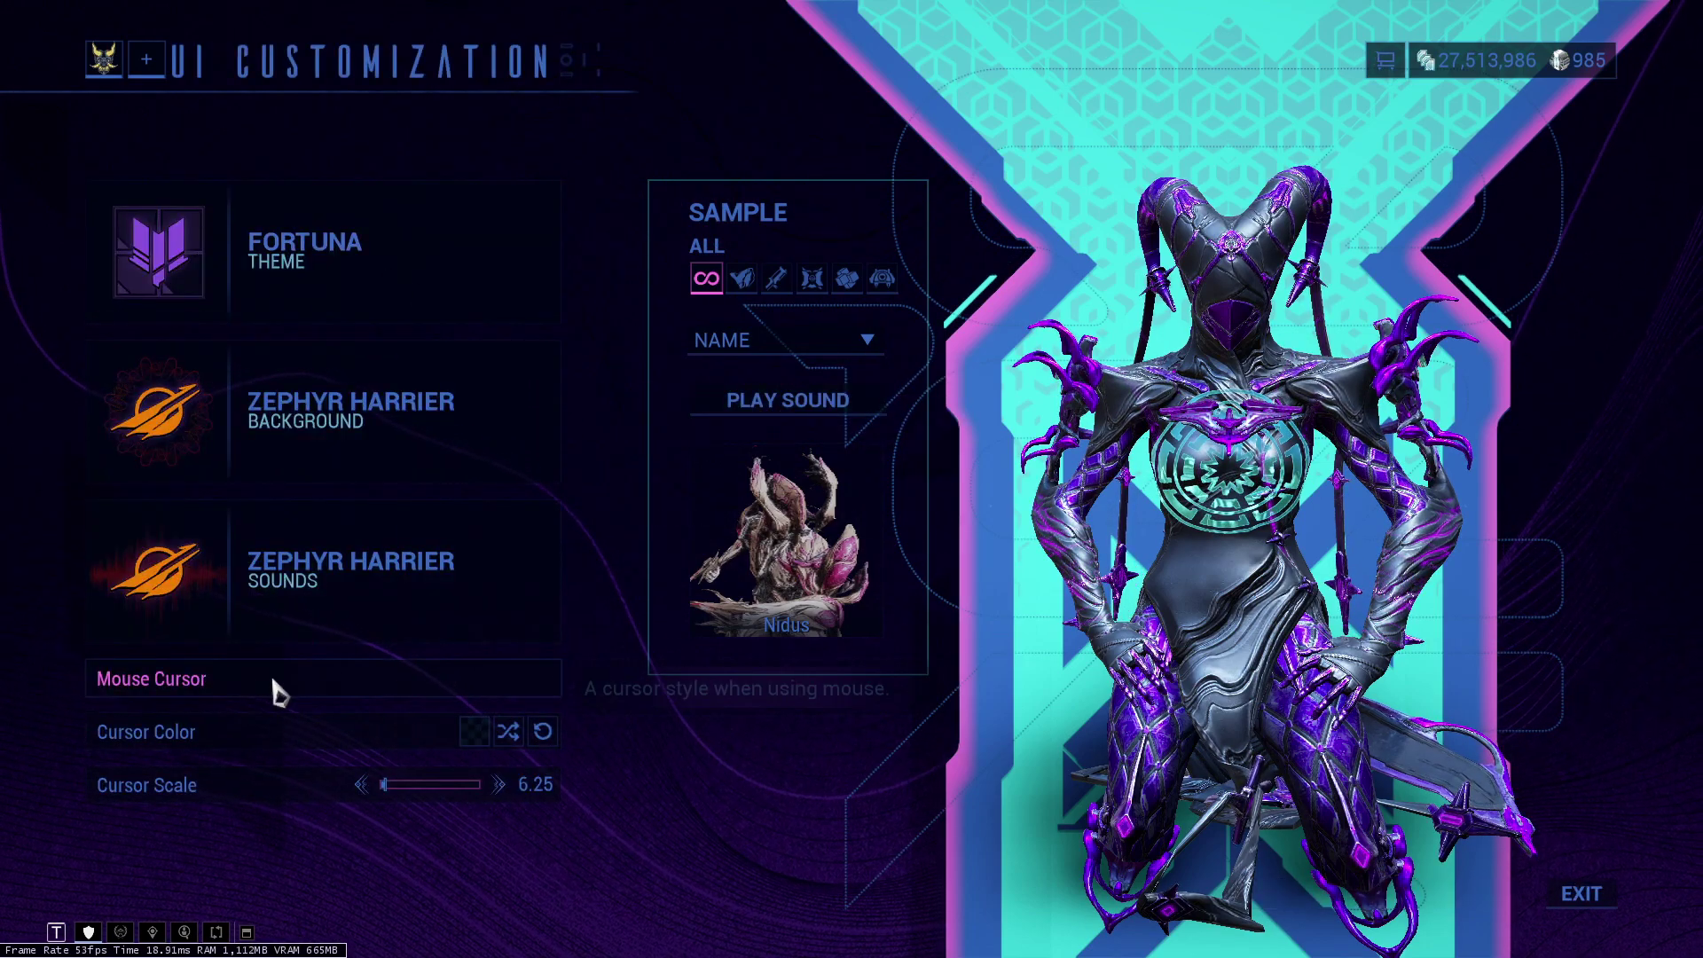
{"action": "left_click", "coordinate": [273, 692]}
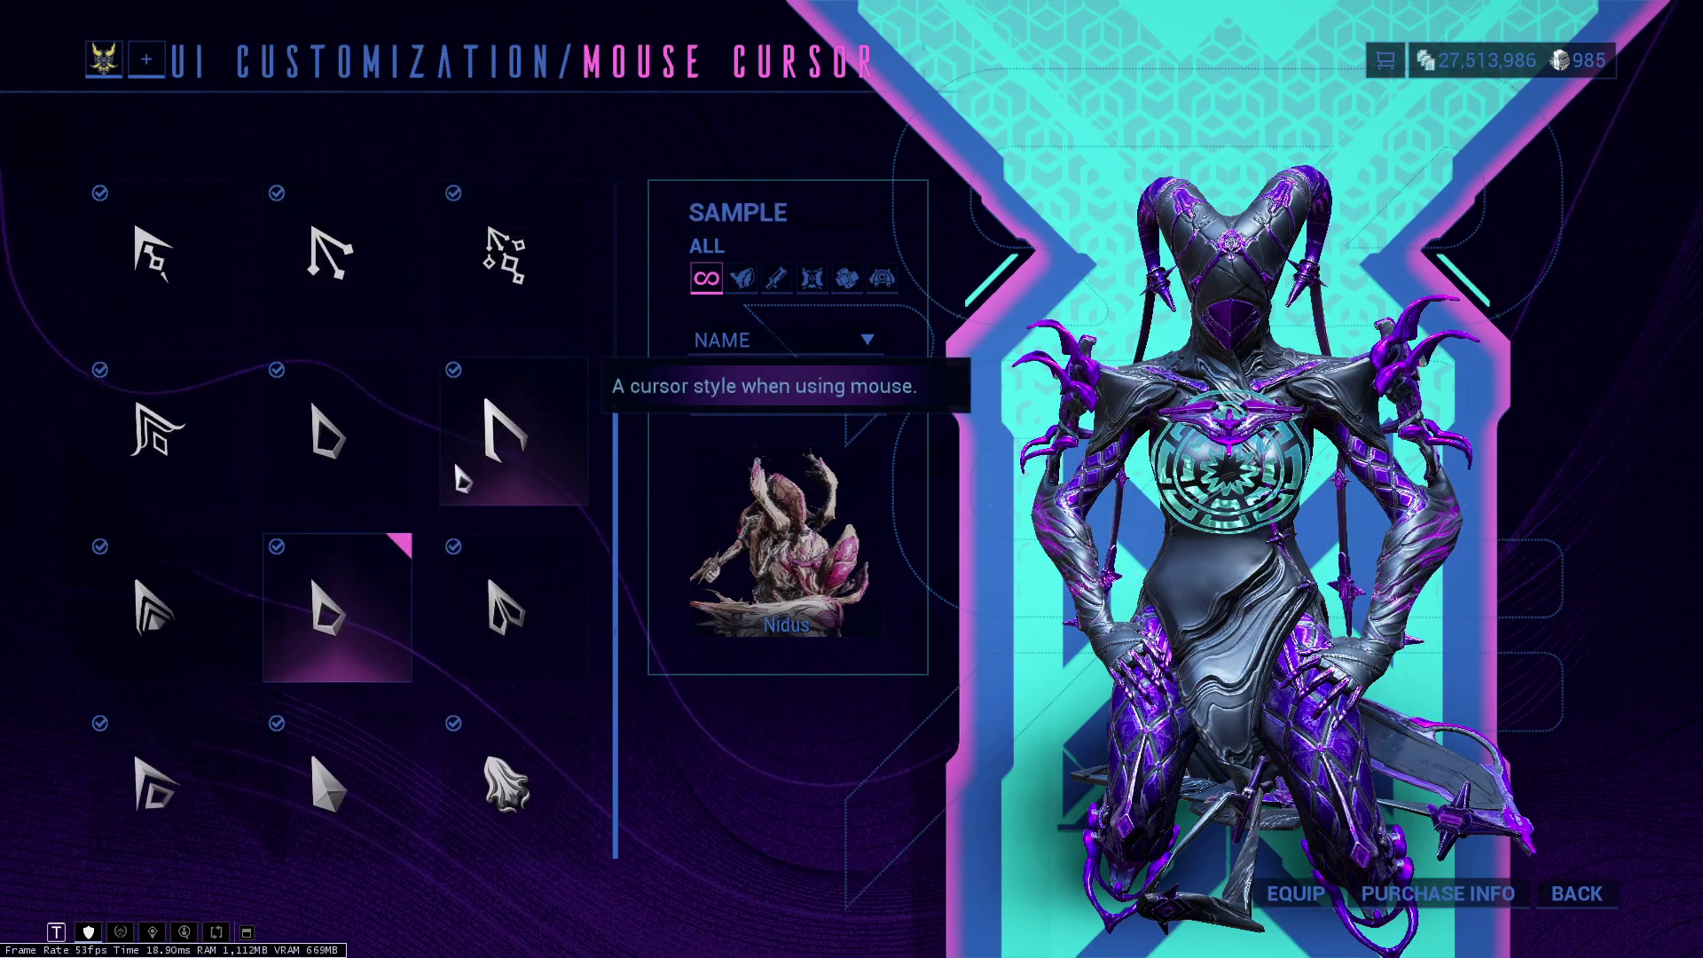
Equip the highlighted mouse cursor style and set the cursor color to the palest lavender of the Classic Saturated palette, then return to the interface options.
{"action": "scroll", "coordinate": [408, 638], "scroll_direction": "down", "scroll_amount": 2}
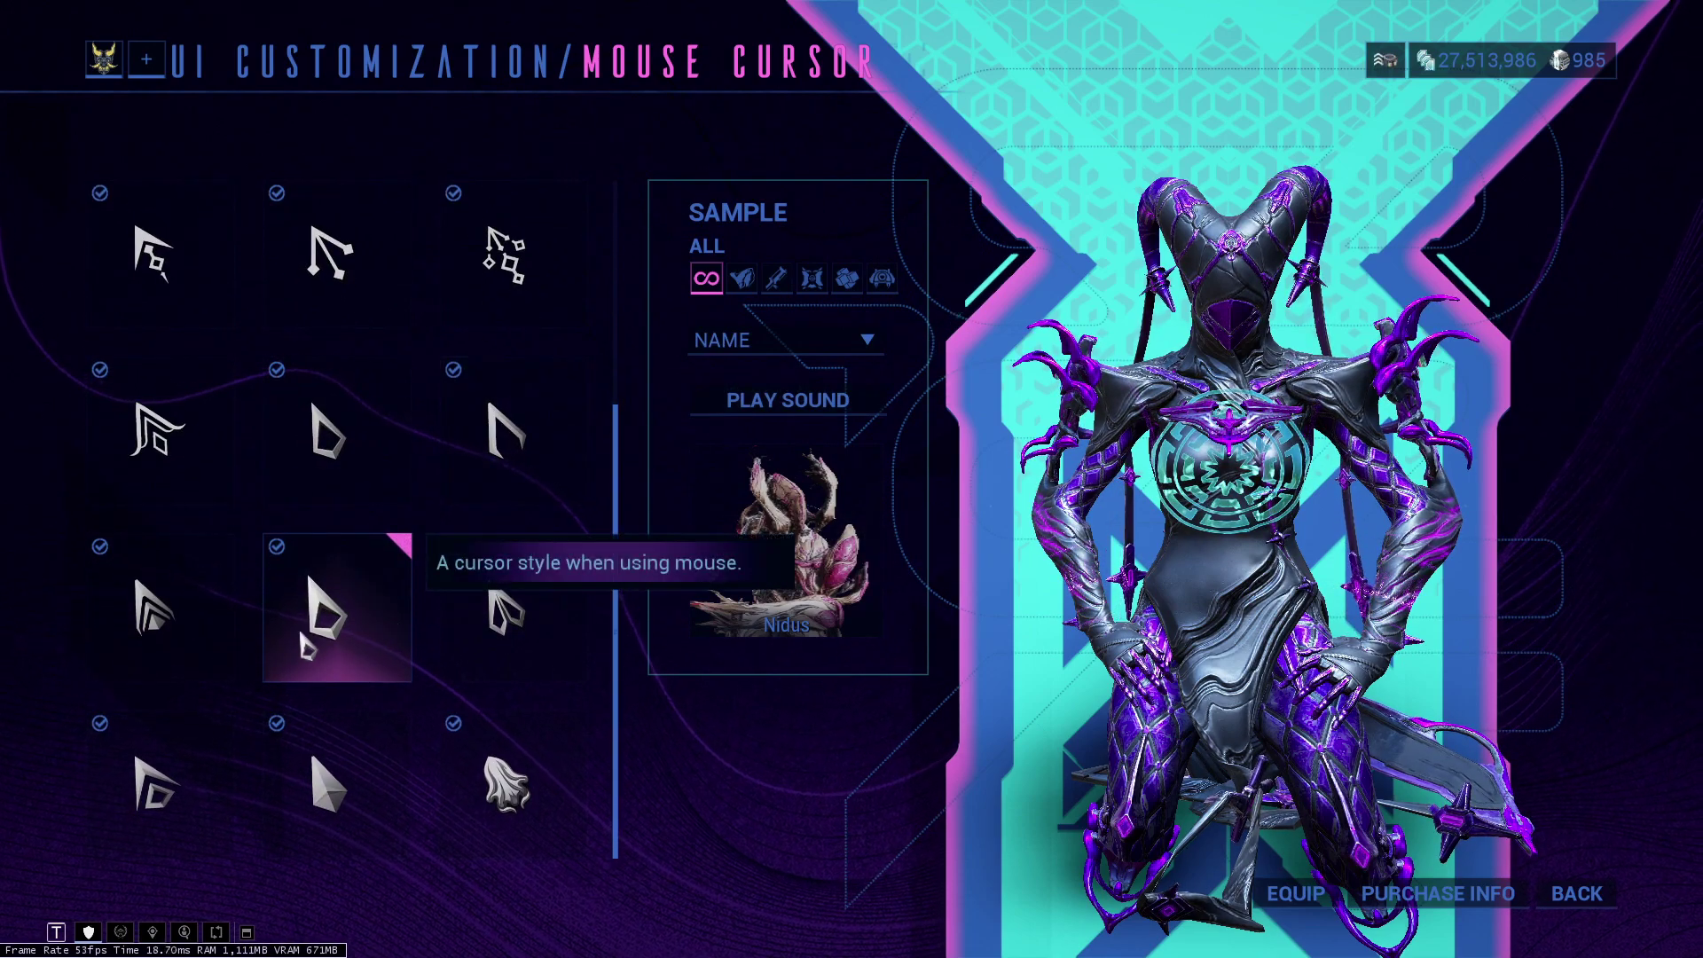
{"action": "double_click", "coordinate": [333, 621]}
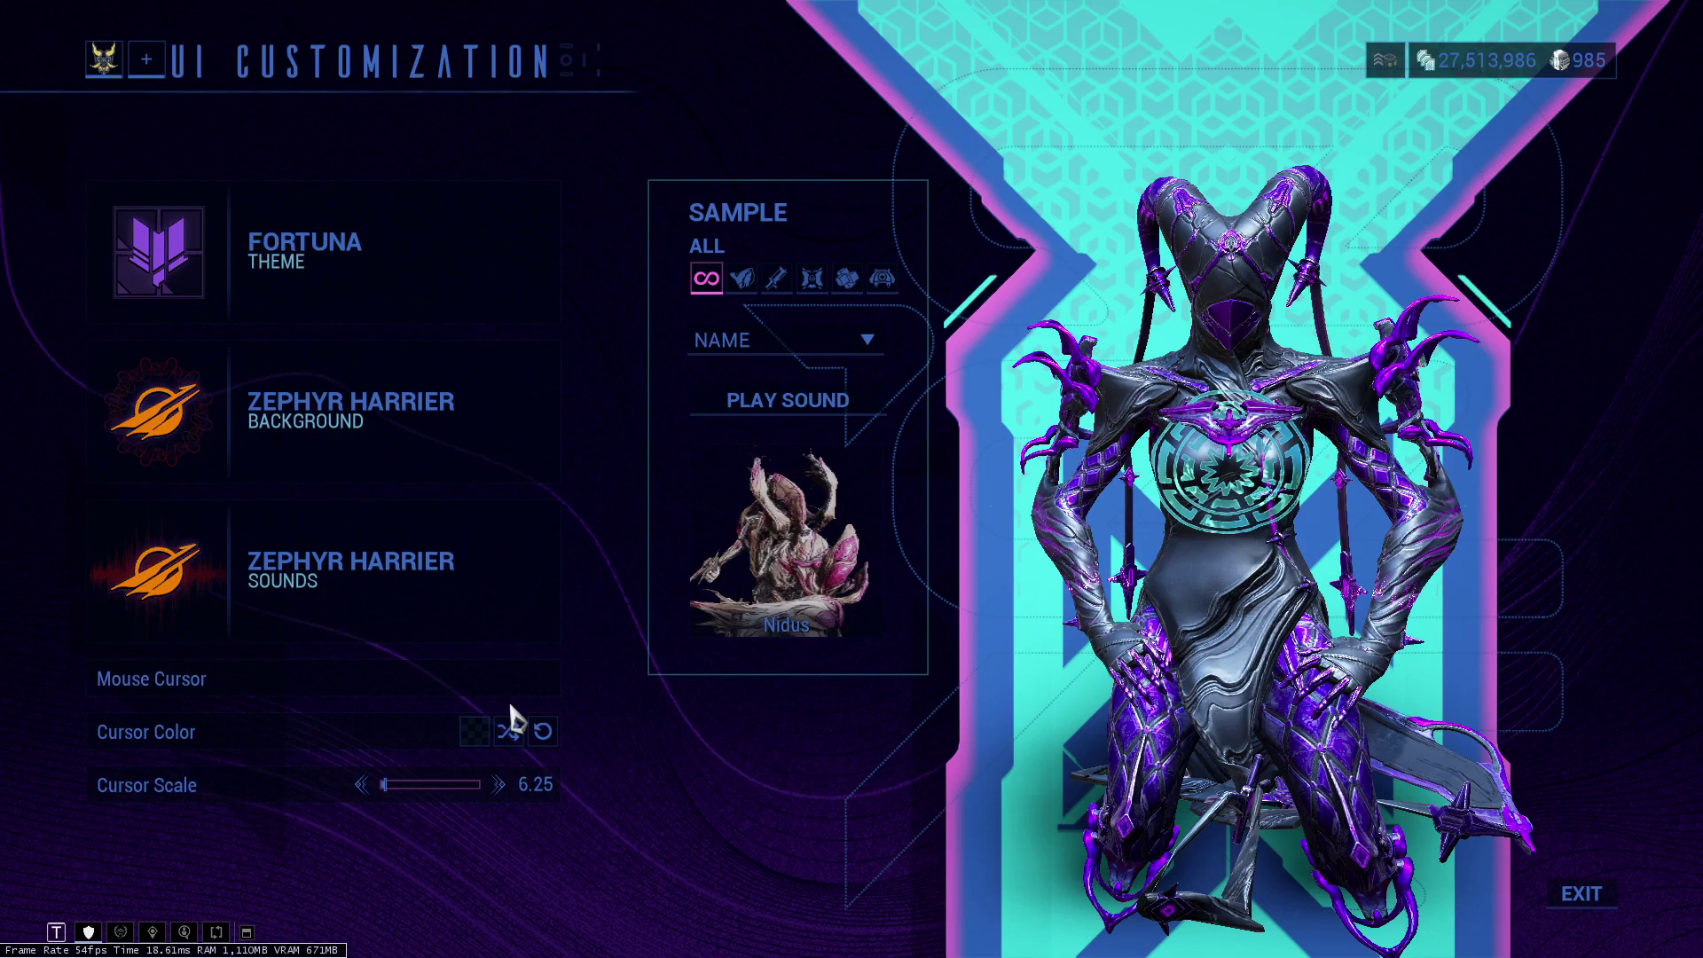
{"action": "left_click", "coordinate": [473, 735]}
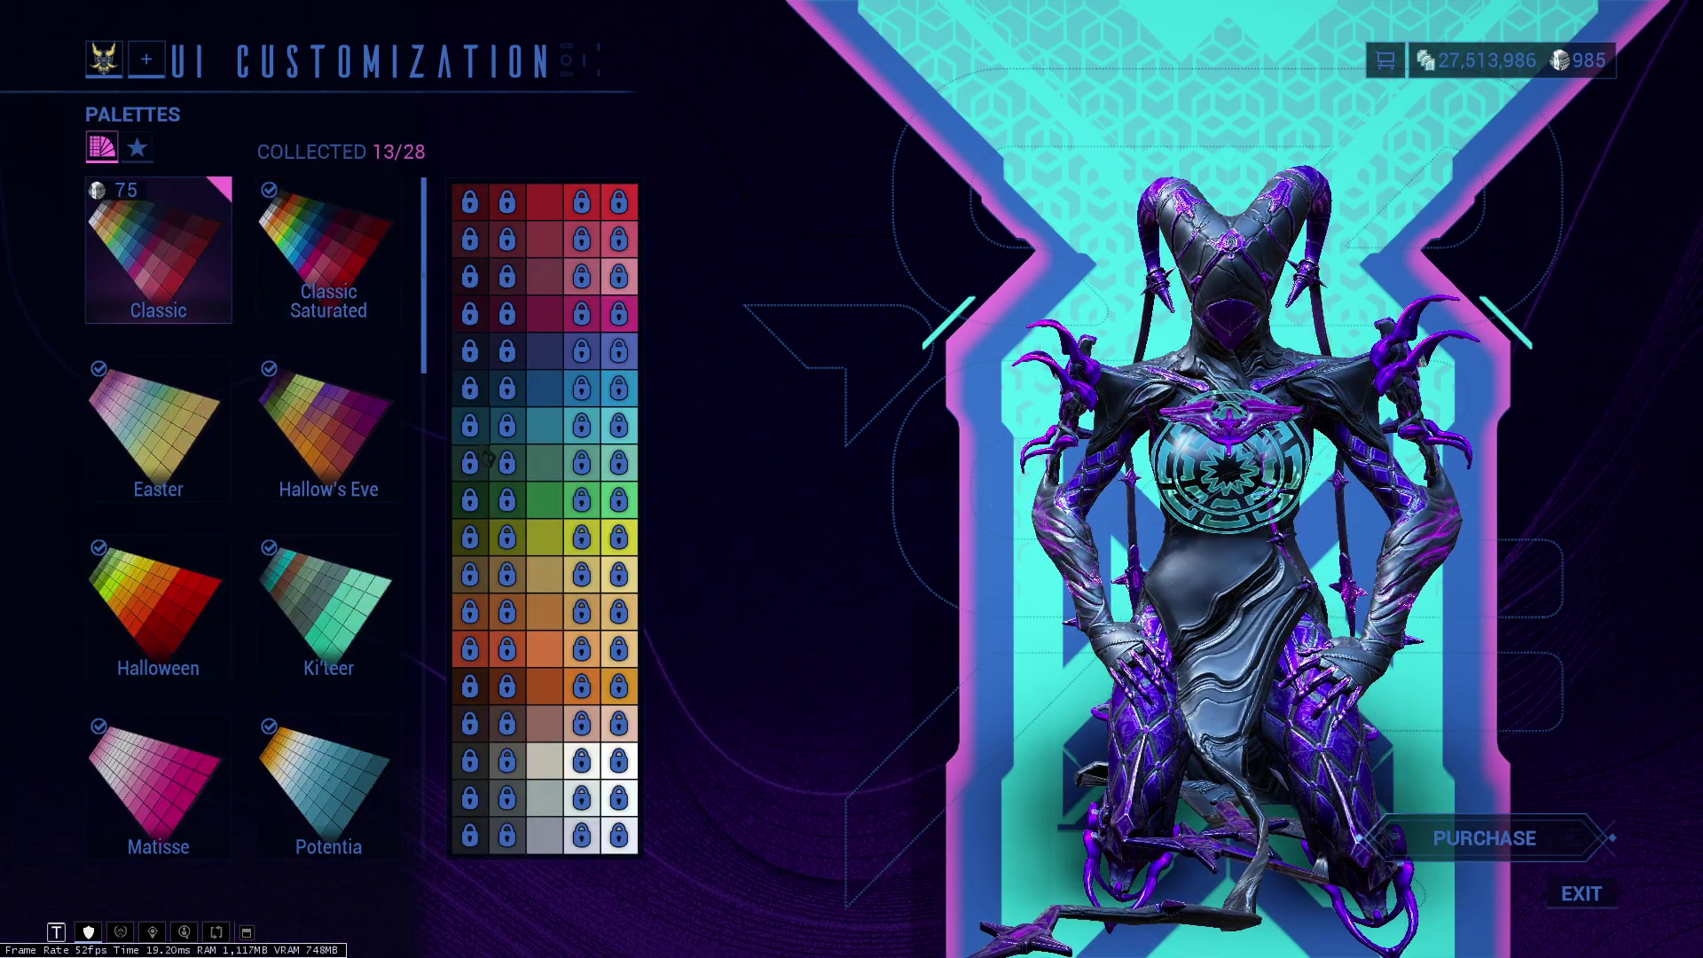
{"action": "left_click", "coordinate": [367, 280]}
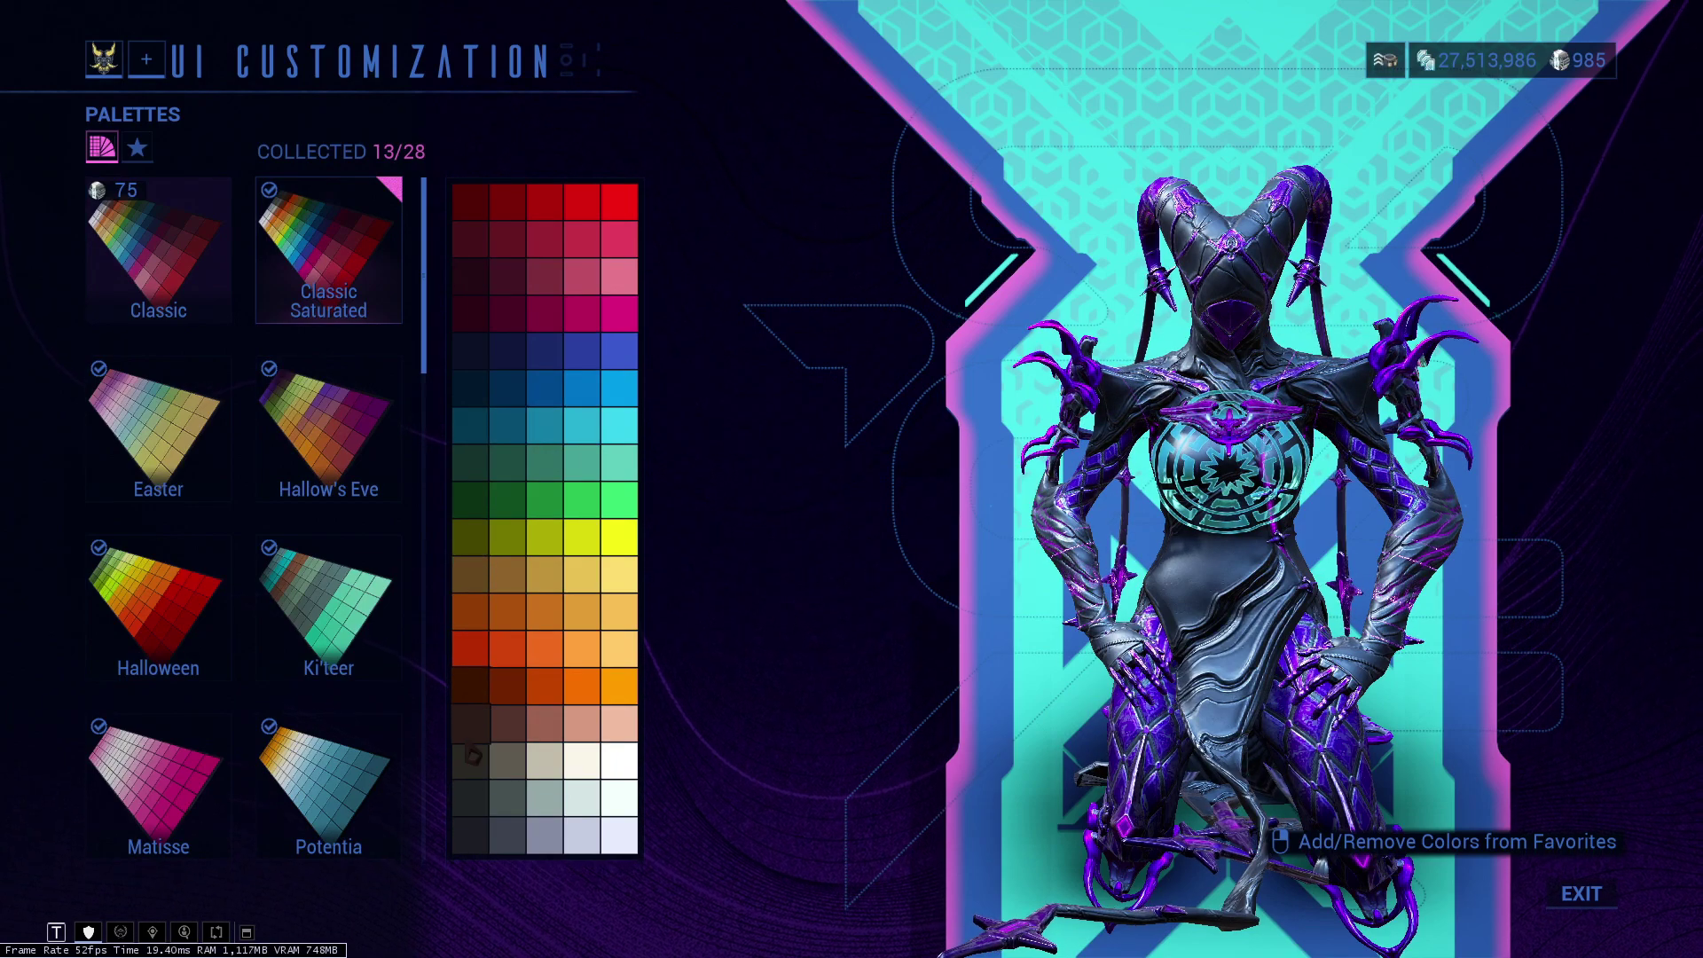
{"action": "left_click", "coordinate": [619, 838]}
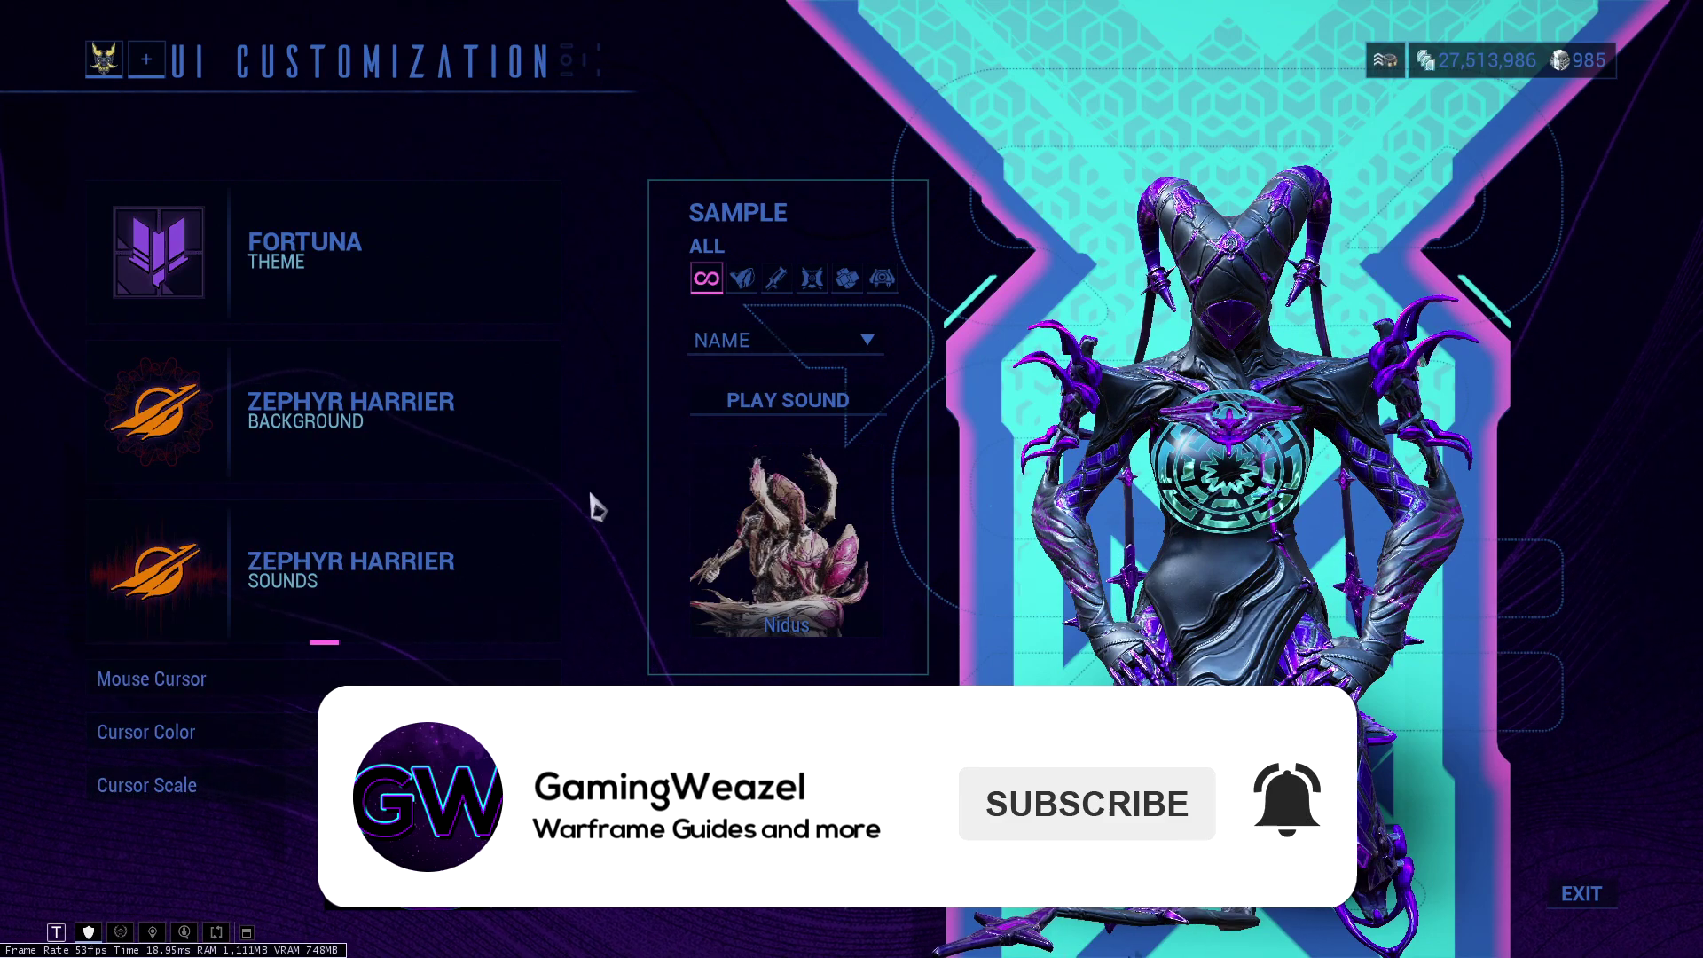
{"action": "key", "text": "Escape"}
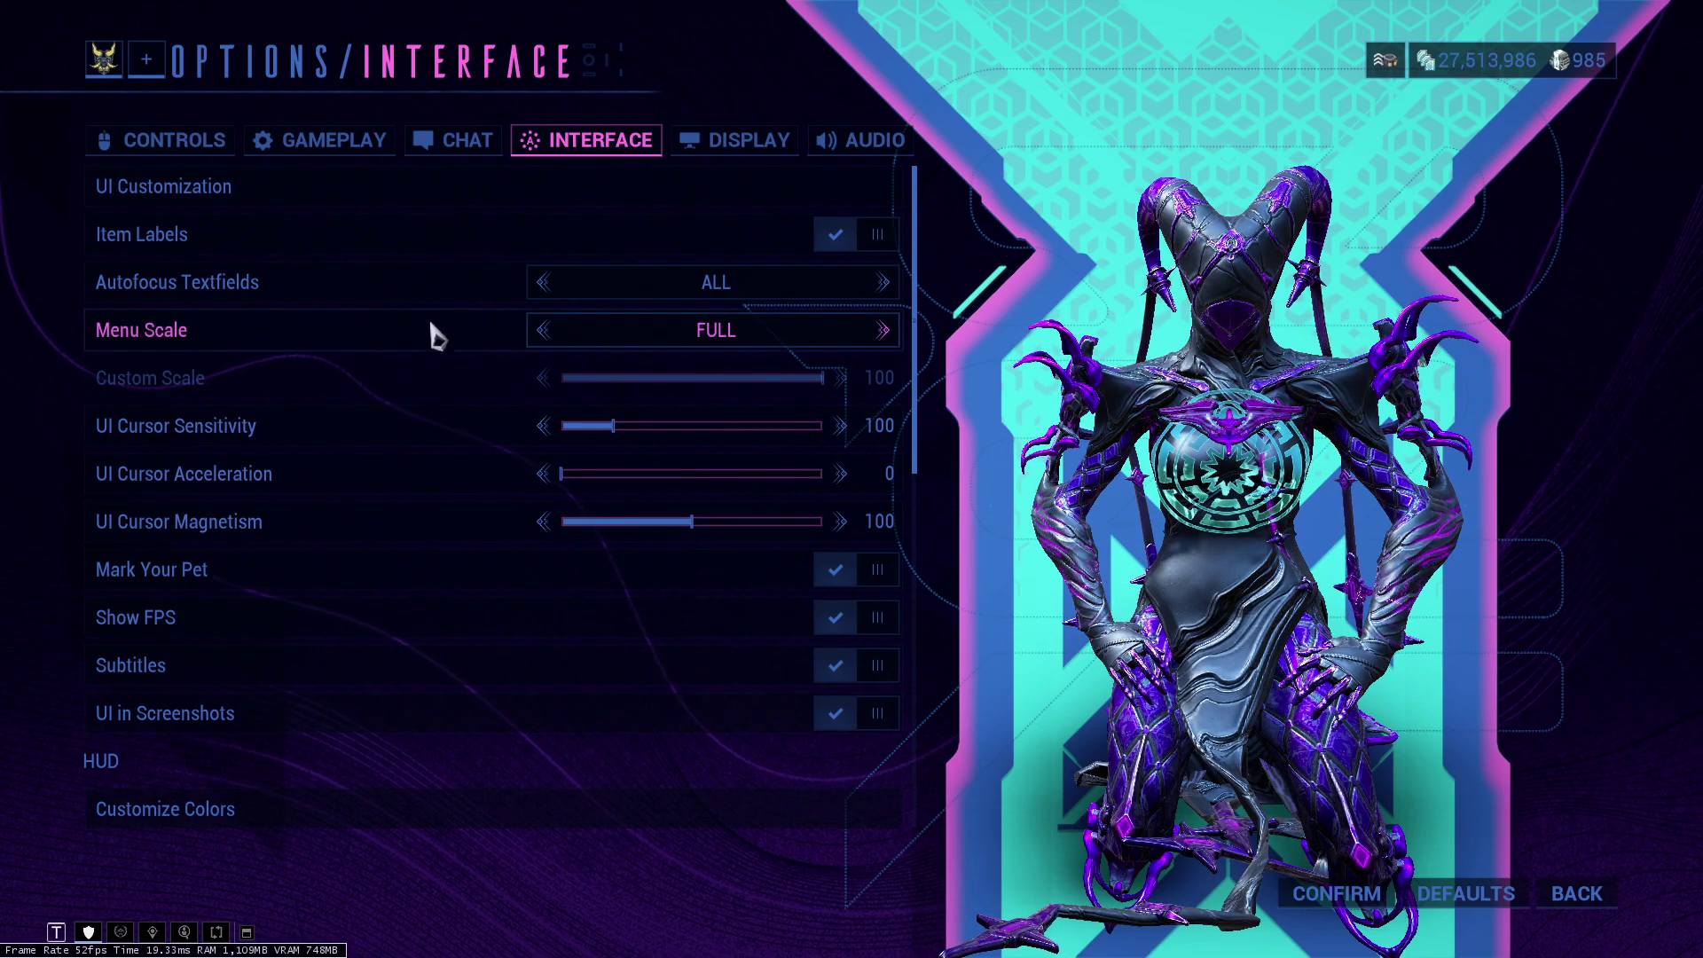
Review the general interface settings from Menu Scale to UI in Screenshots, and view the HUD color customization without applying changes.
{"action": "left_click", "coordinate": [543, 331]}
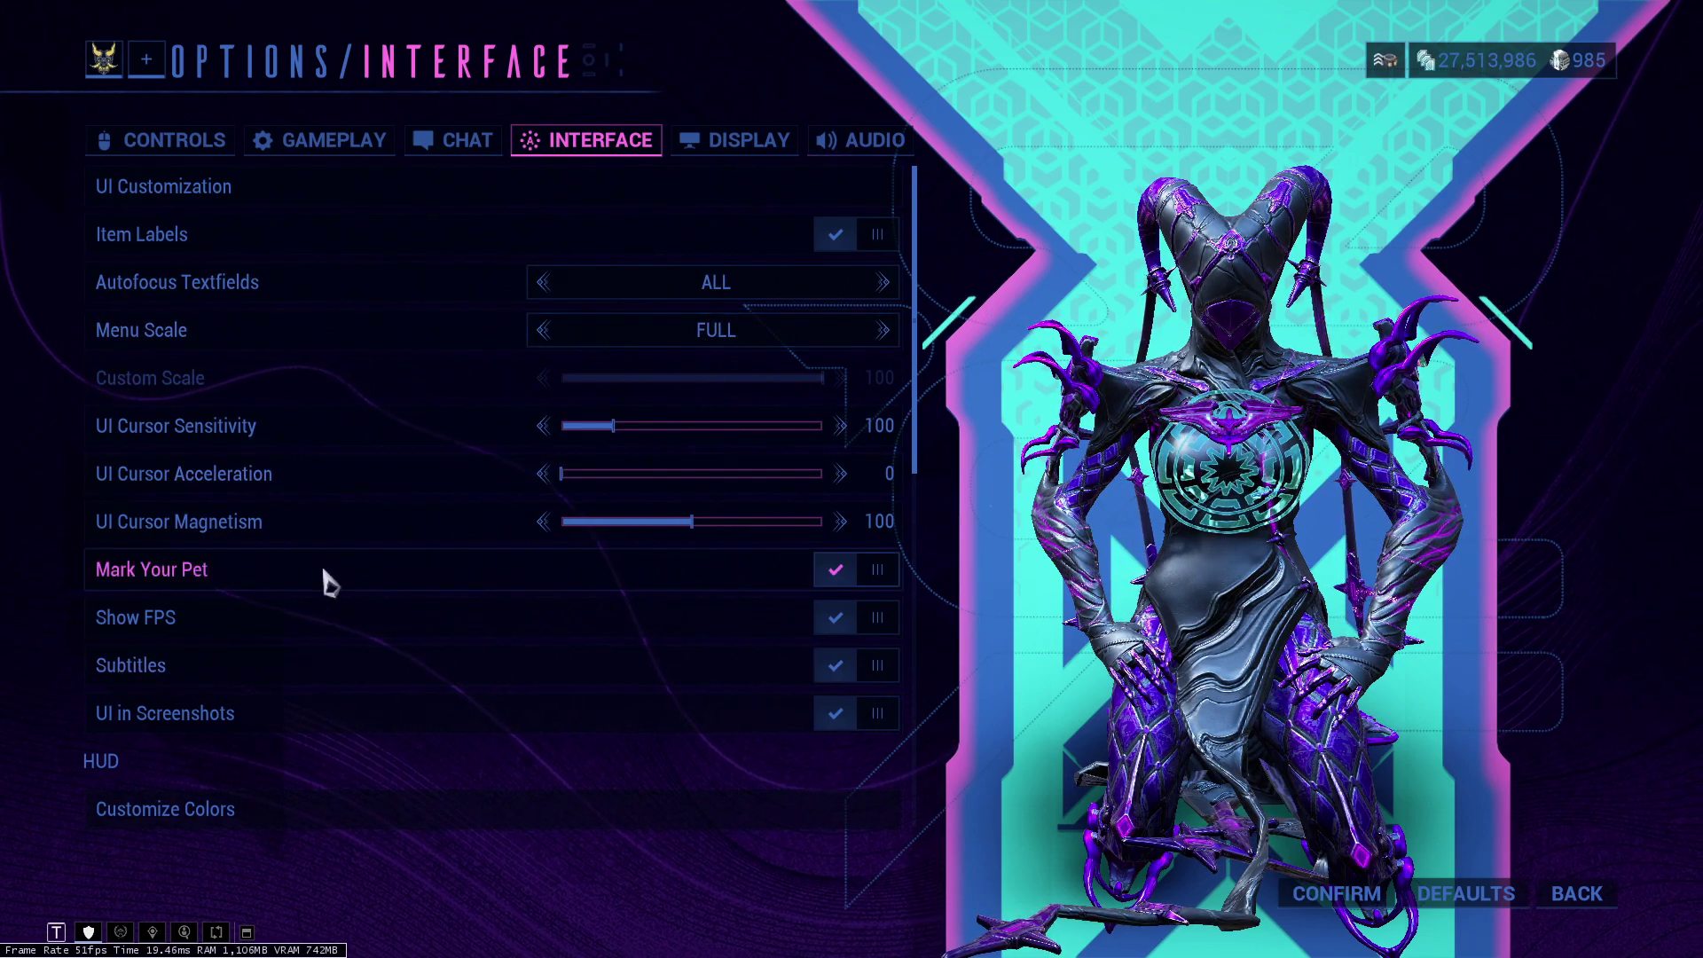
{"action": "scroll", "coordinate": [320, 572], "scroll_direction": "down", "scroll_amount": 1}
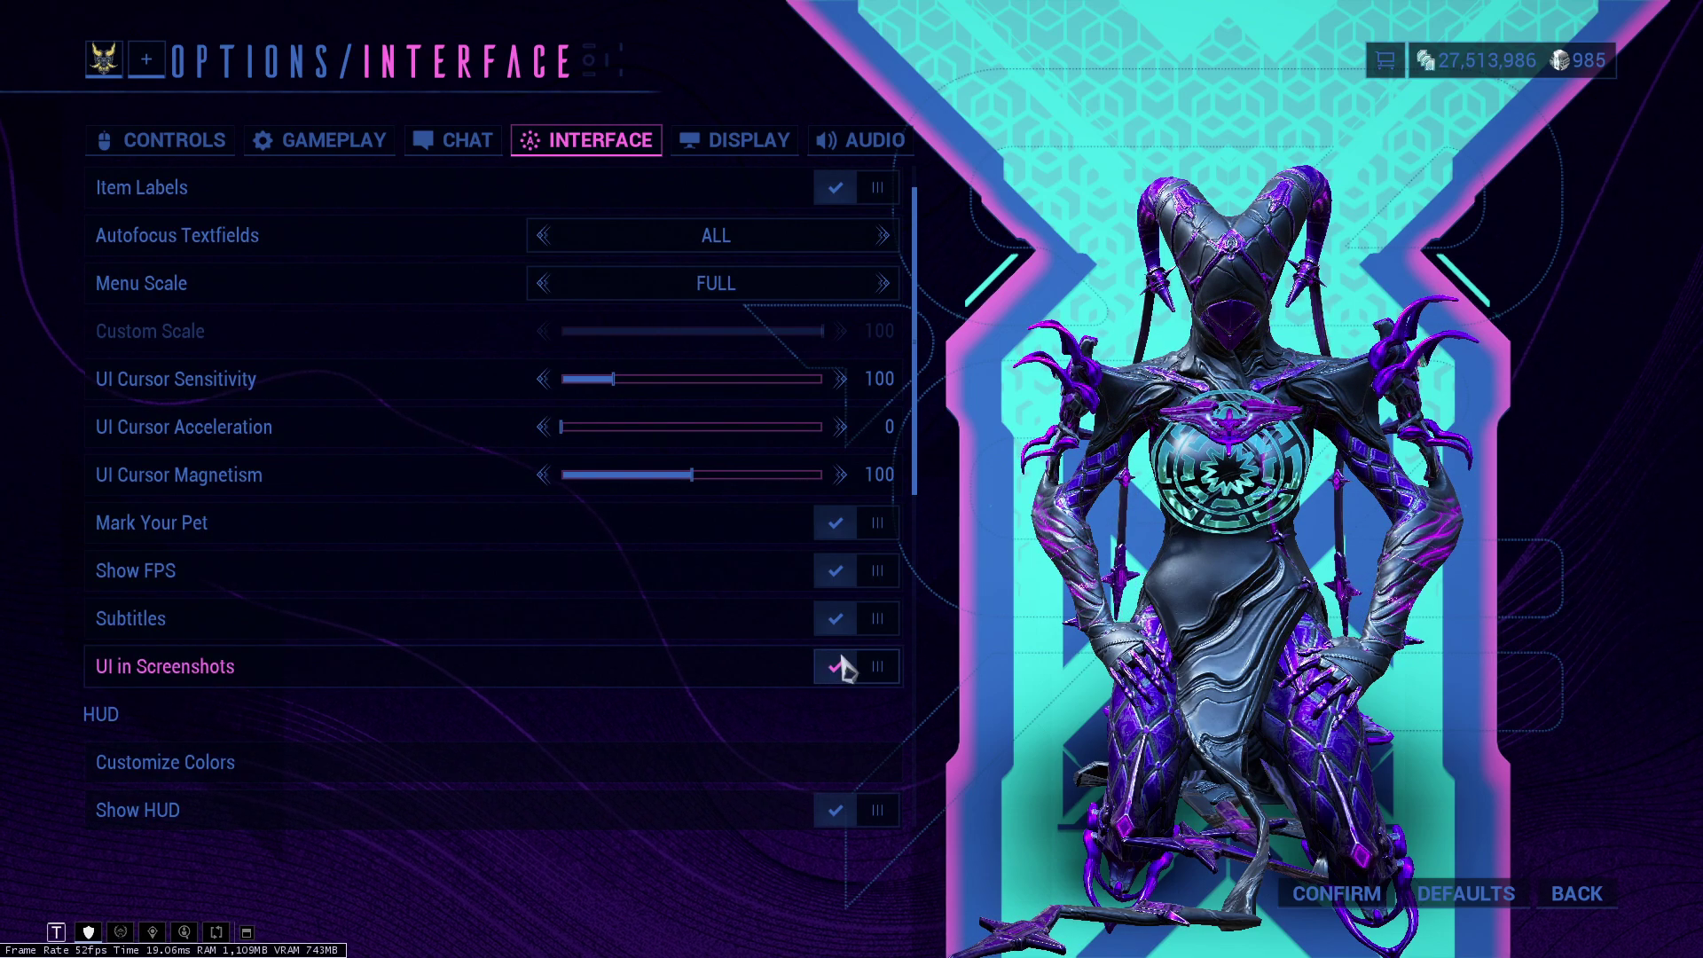
{"action": "scroll", "coordinate": [304, 668], "scroll_direction": "down", "scroll_amount": 3}
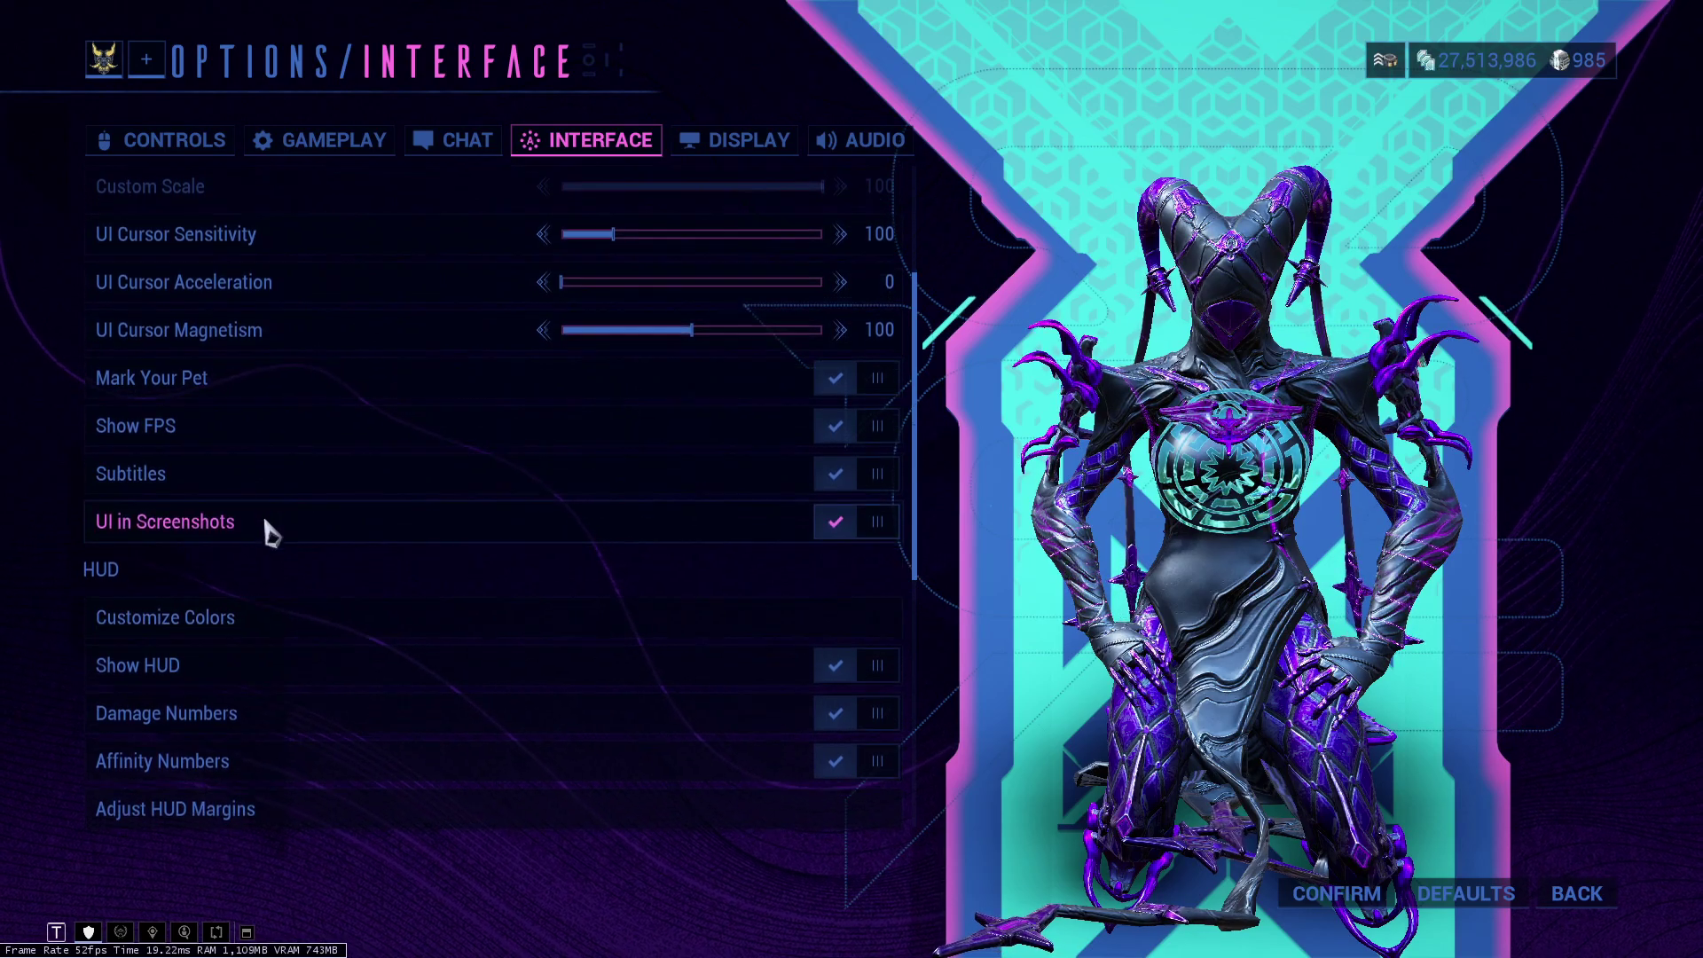
{"action": "scroll", "coordinate": [301, 532], "scroll_direction": "down", "scroll_amount": 2}
{"action": "left_click", "coordinate": [165, 532]}
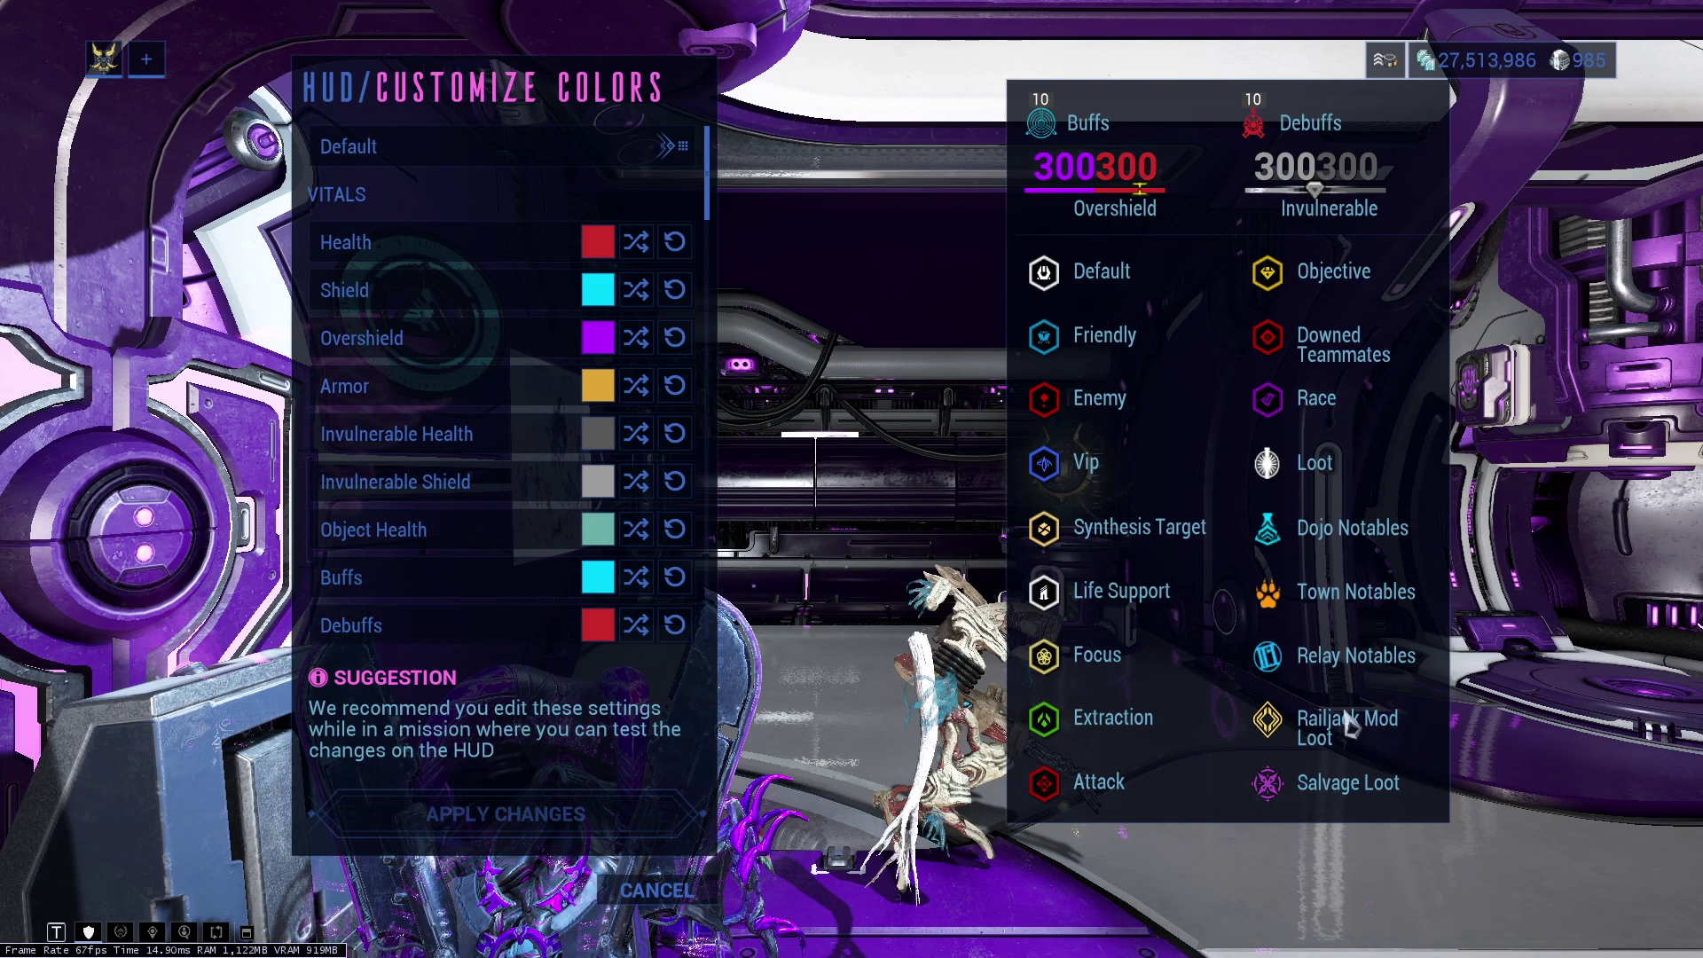
{"action": "key", "text": "Escape"}
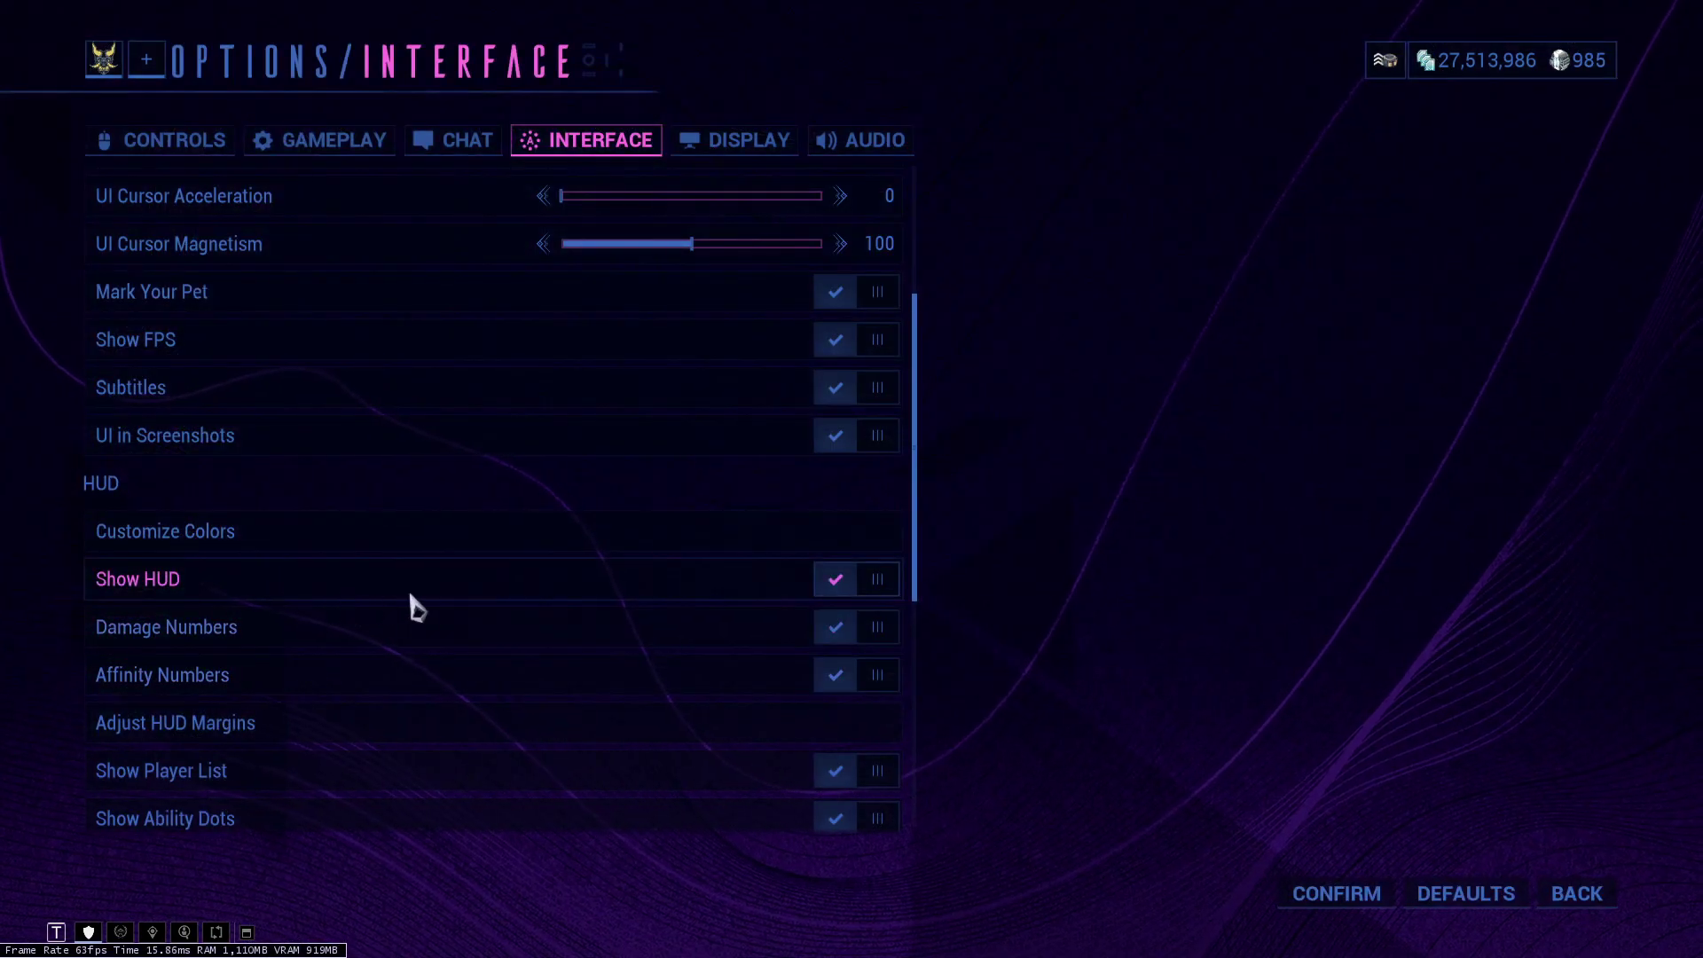
Examine the HUD settings from Show HUD down to Use Sniper Scopes.
{"action": "scroll", "coordinate": [435, 596], "scroll_direction": "down", "scroll_amount": 4}
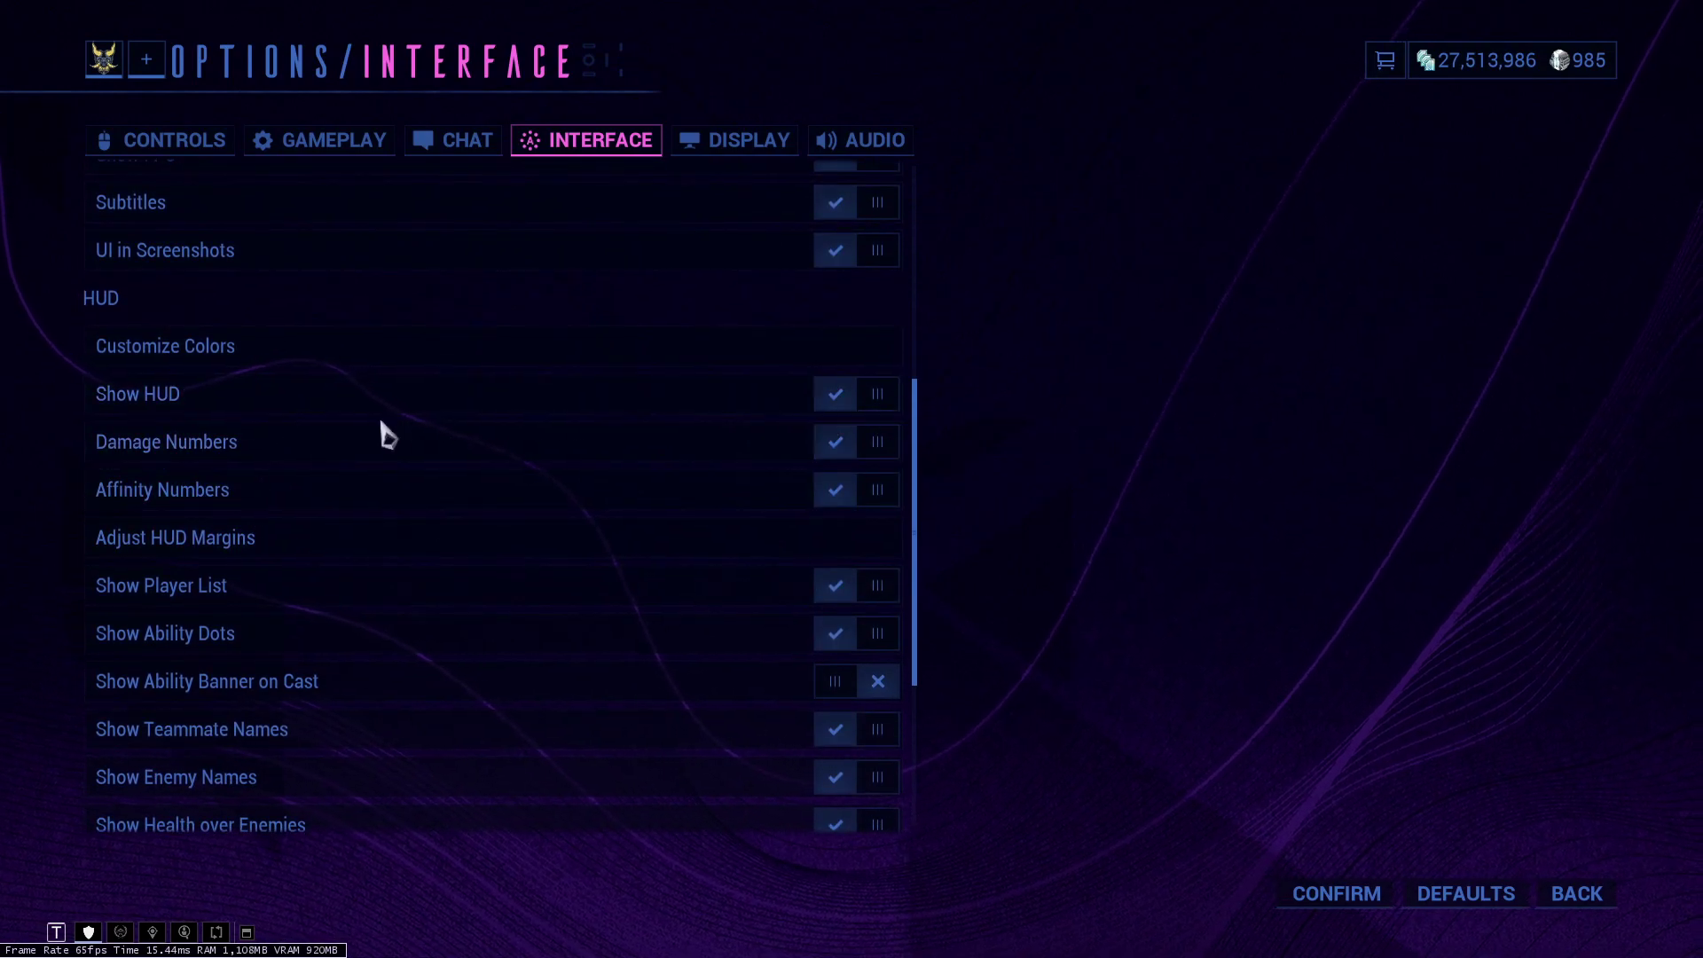
{"action": "scroll", "coordinate": [306, 364], "scroll_direction": "down", "scroll_amount": 5}
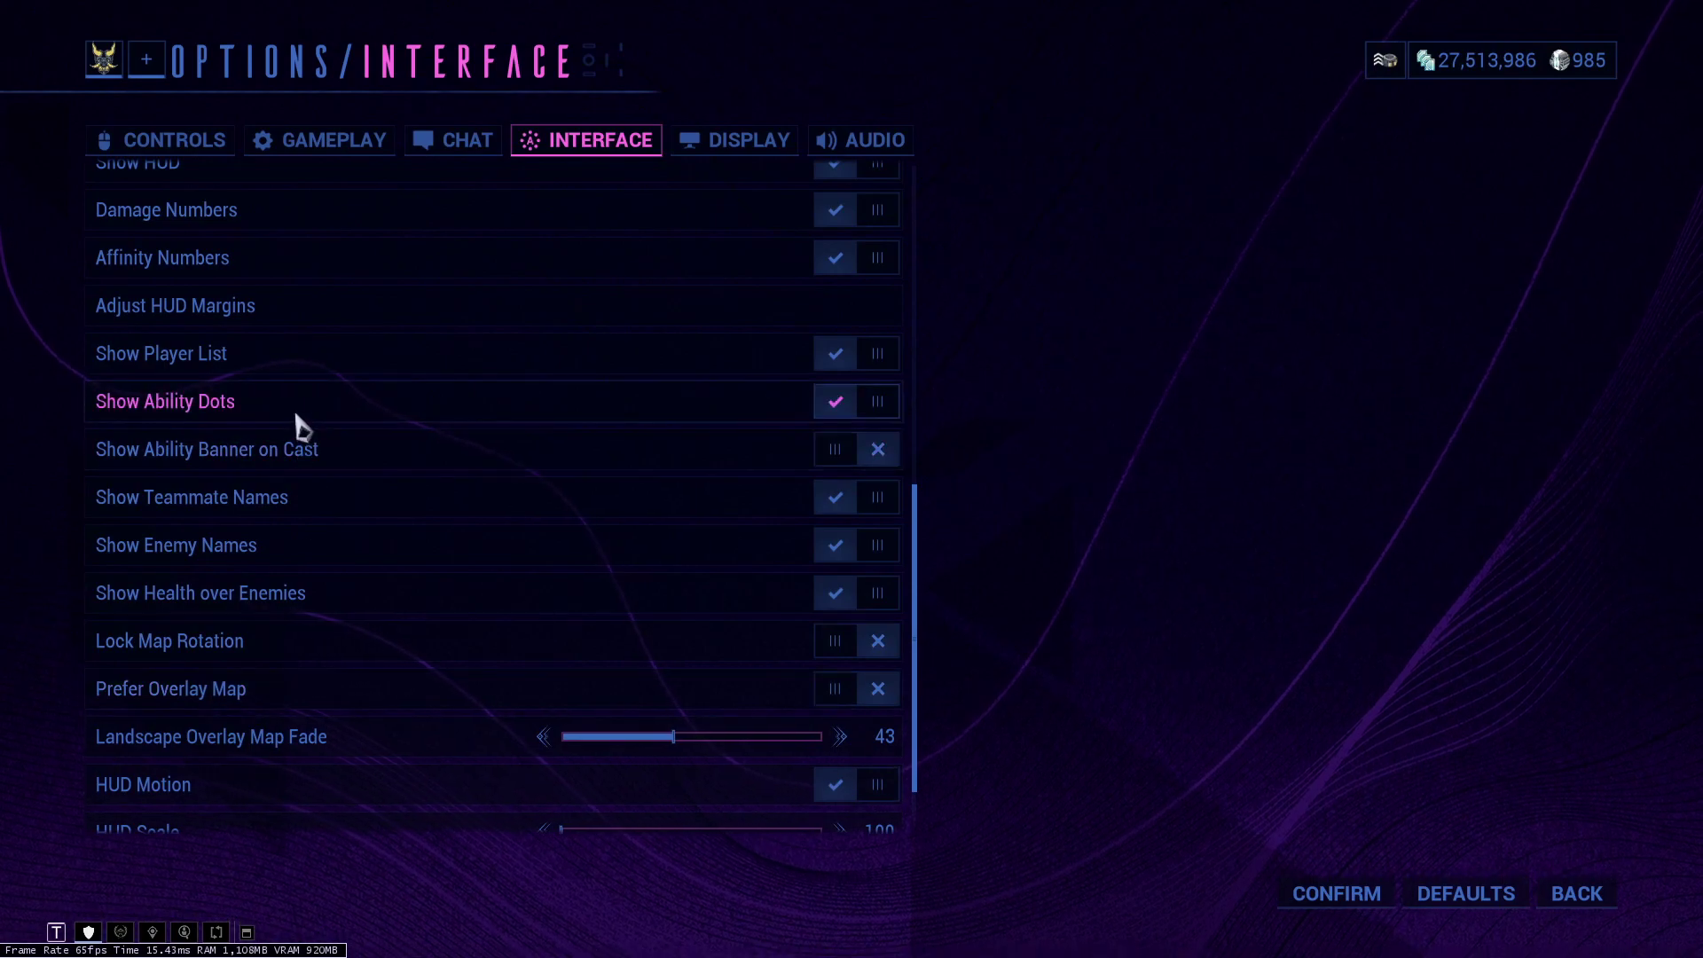
{"action": "scroll", "coordinate": [292, 602], "scroll_direction": "down", "scroll_amount": 1}
{"action": "scroll", "coordinate": [293, 602], "scroll_direction": "down", "scroll_amount": 1}
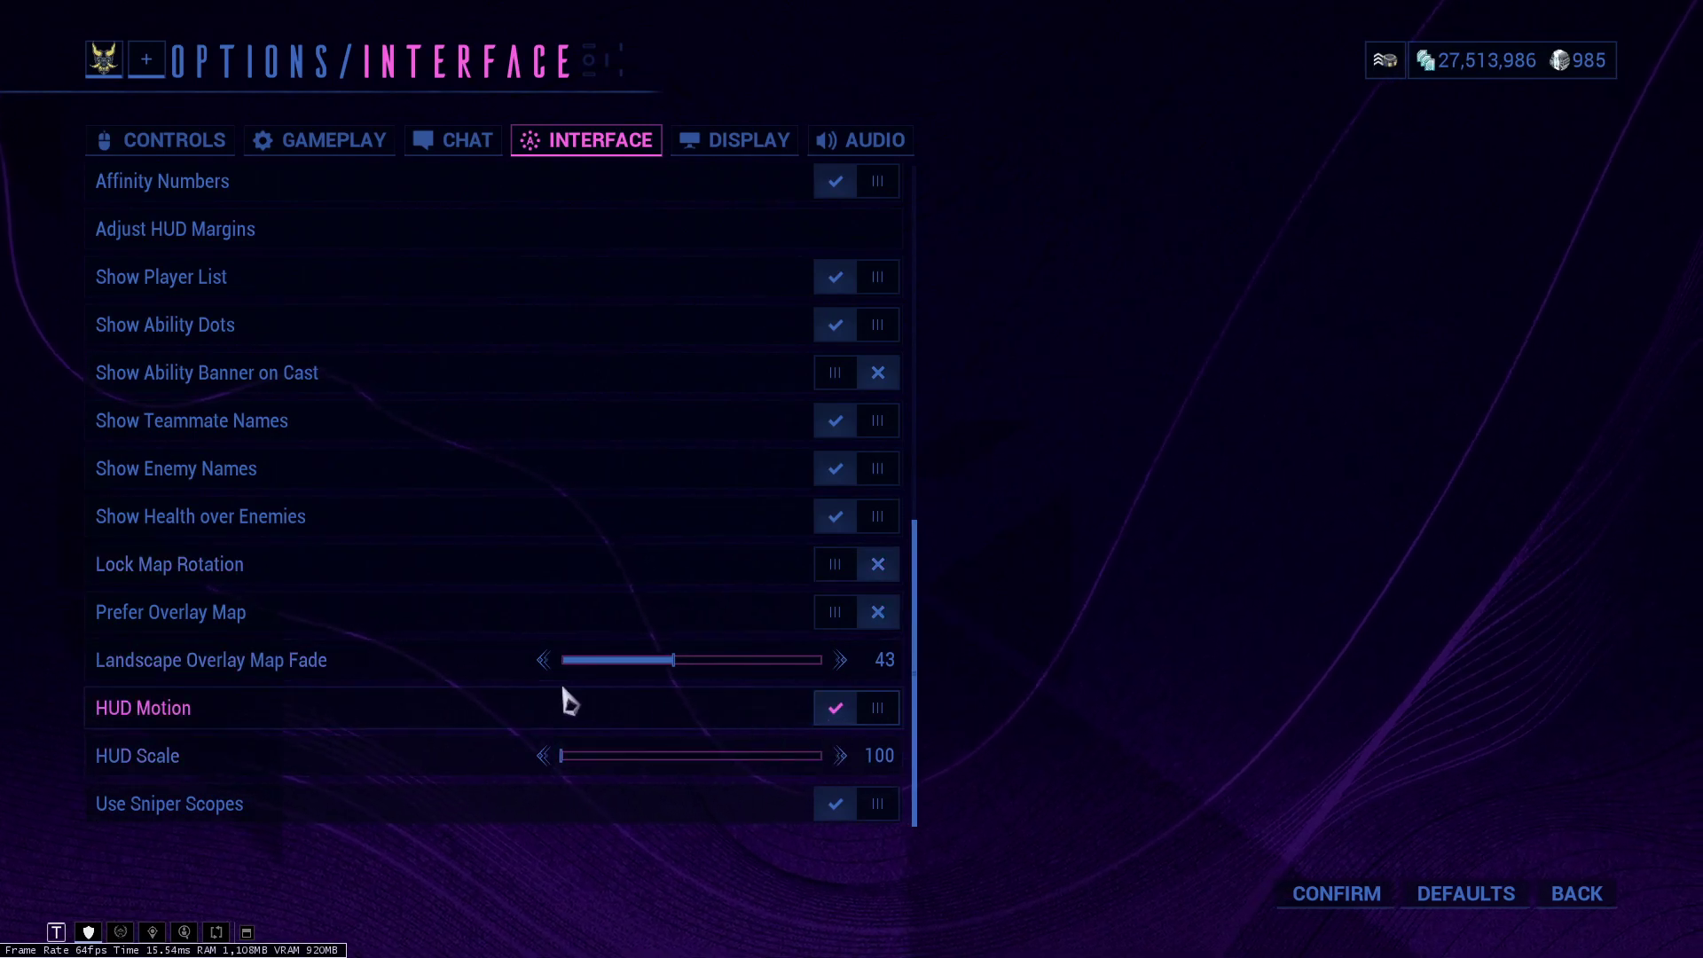
{"action": "scroll", "coordinate": [417, 468], "scroll_direction": "up", "scroll_amount": 7}
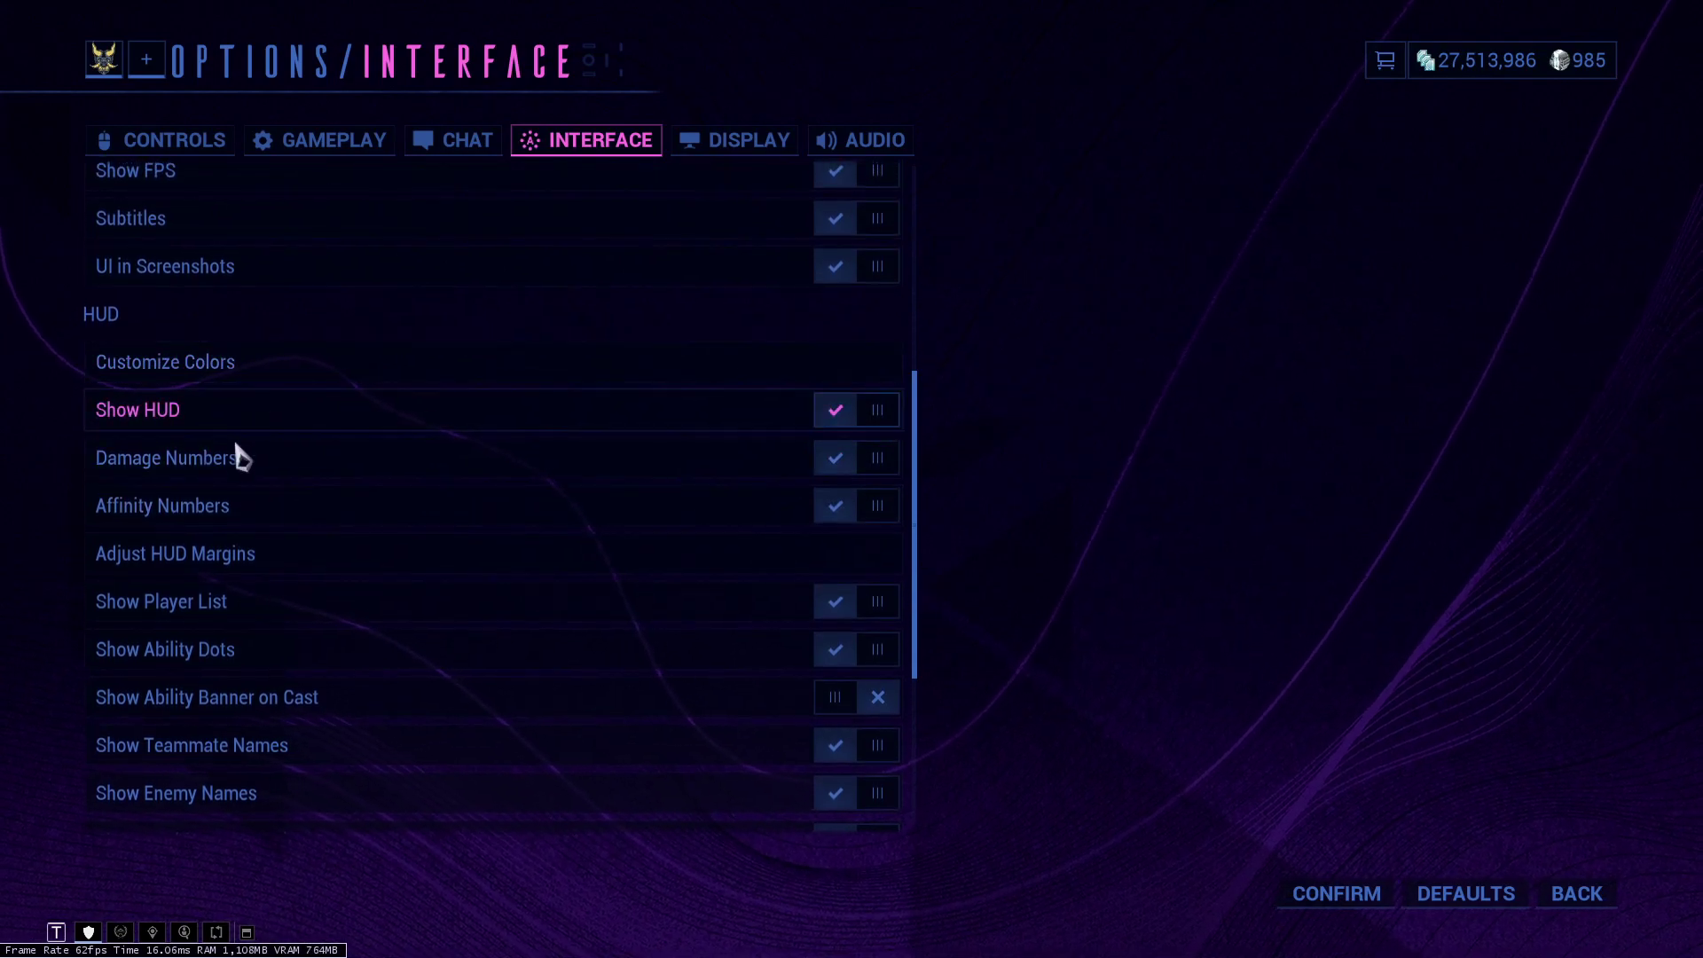
{"action": "scroll", "coordinate": [284, 556], "scroll_direction": "down", "scroll_amount": 3}
{"action": "scroll", "coordinate": [284, 556], "scroll_direction": "down", "scroll_amount": 1}
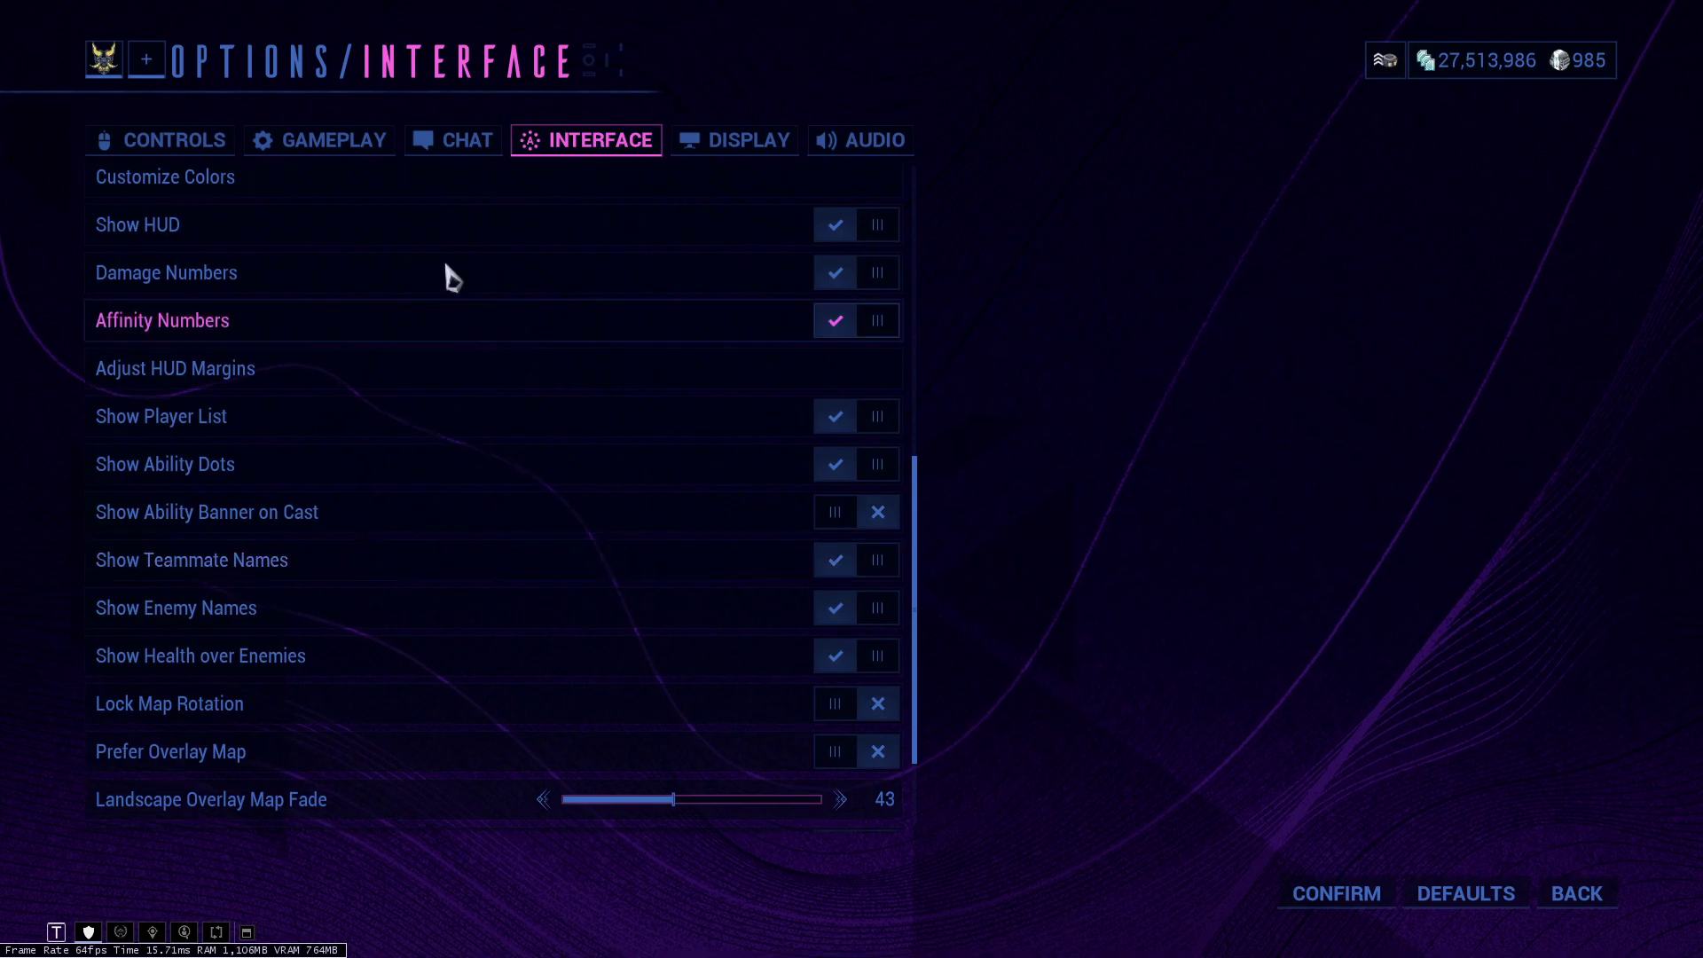
Open the Display options and preview the Color Blind Compensation modes, starting with Tritanopia and cycling back to None.
{"action": "left_click", "coordinate": [713, 151]}
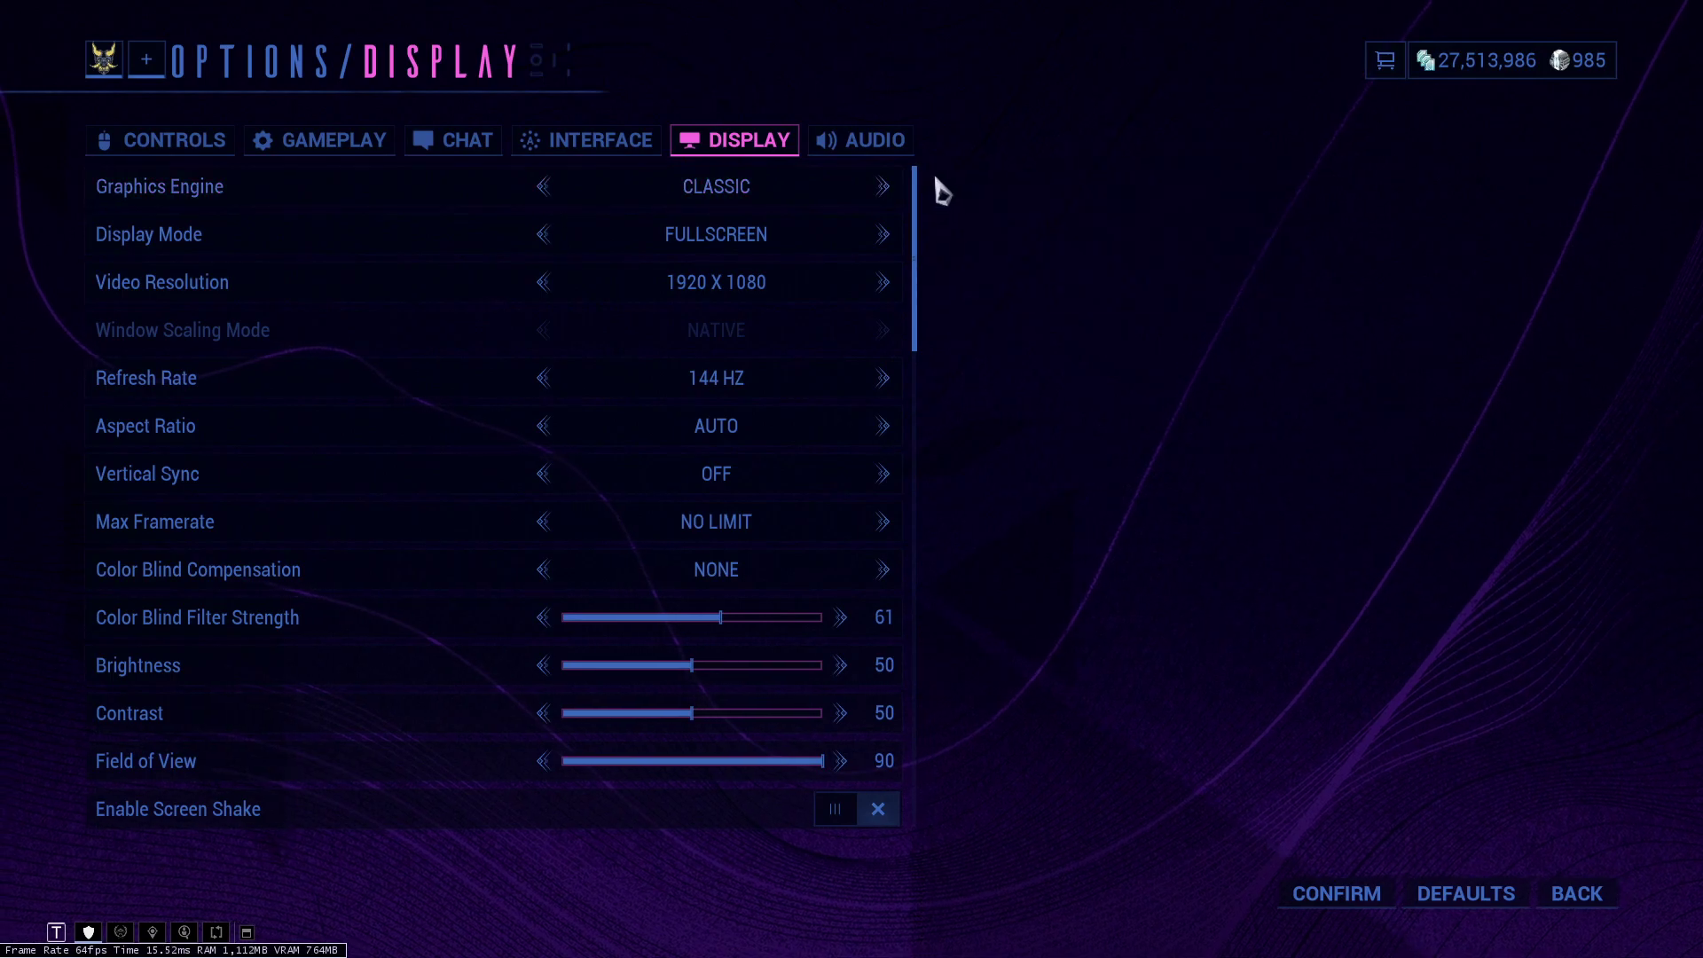
{"action": "left_click", "coordinate": [883, 186]}
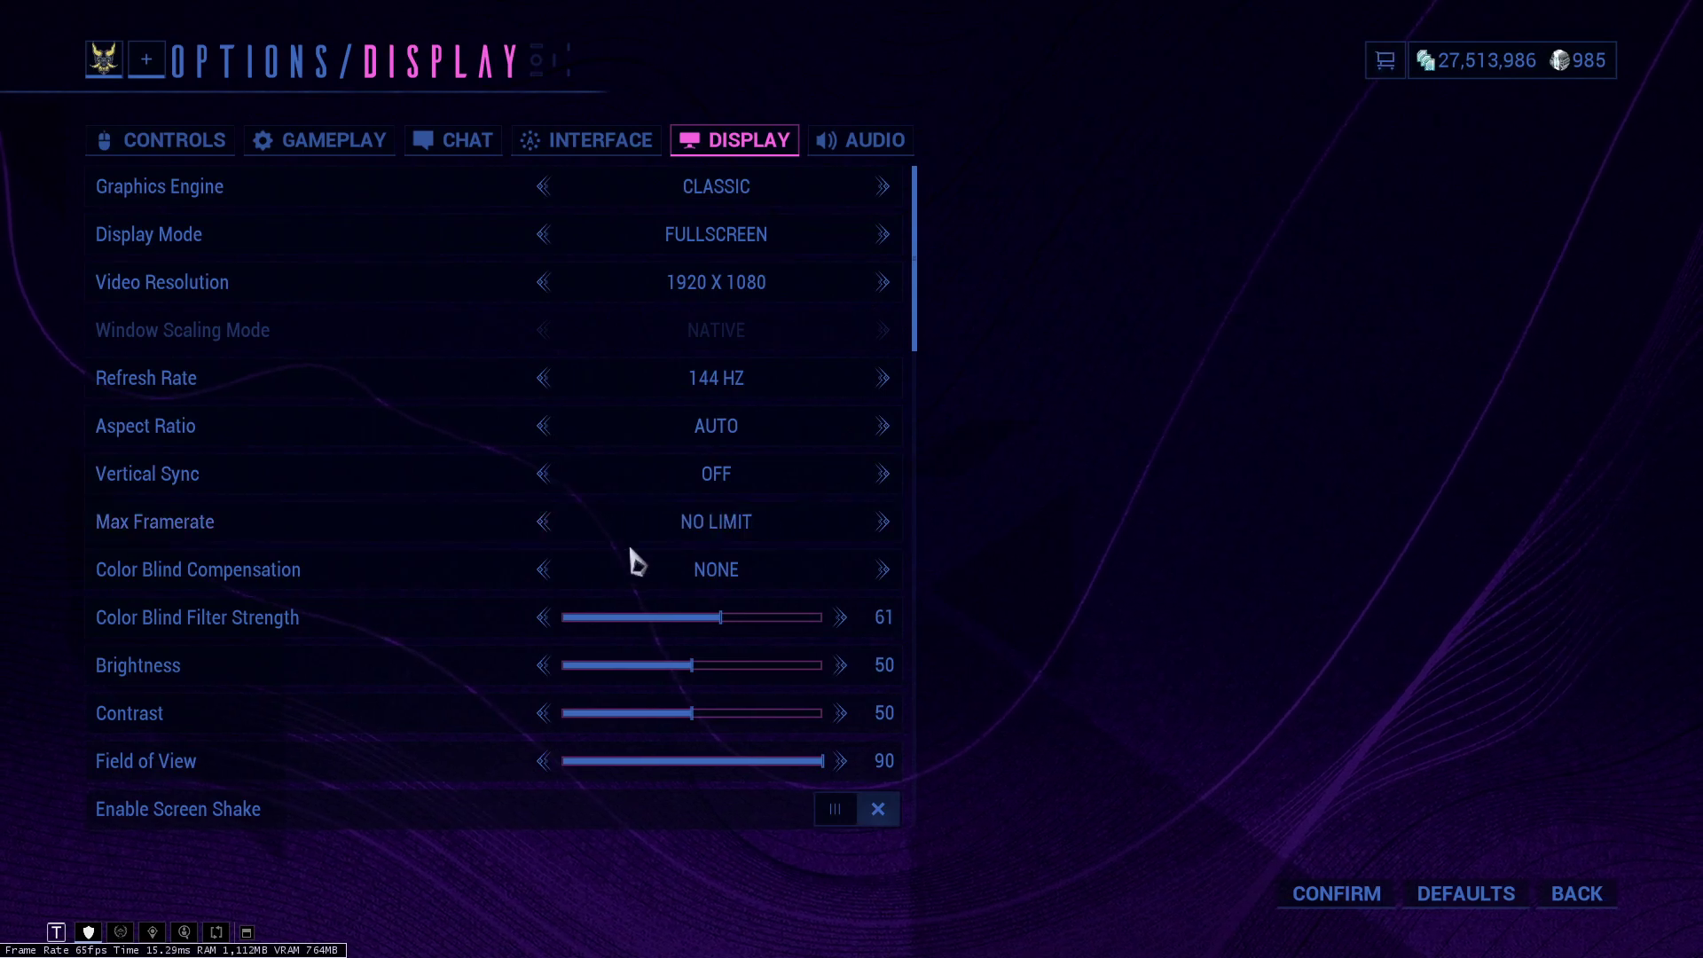
{"action": "scroll", "coordinate": [635, 559], "scroll_direction": "down", "scroll_amount": 2}
{"action": "mouse_move", "coordinate": [282, 487]}
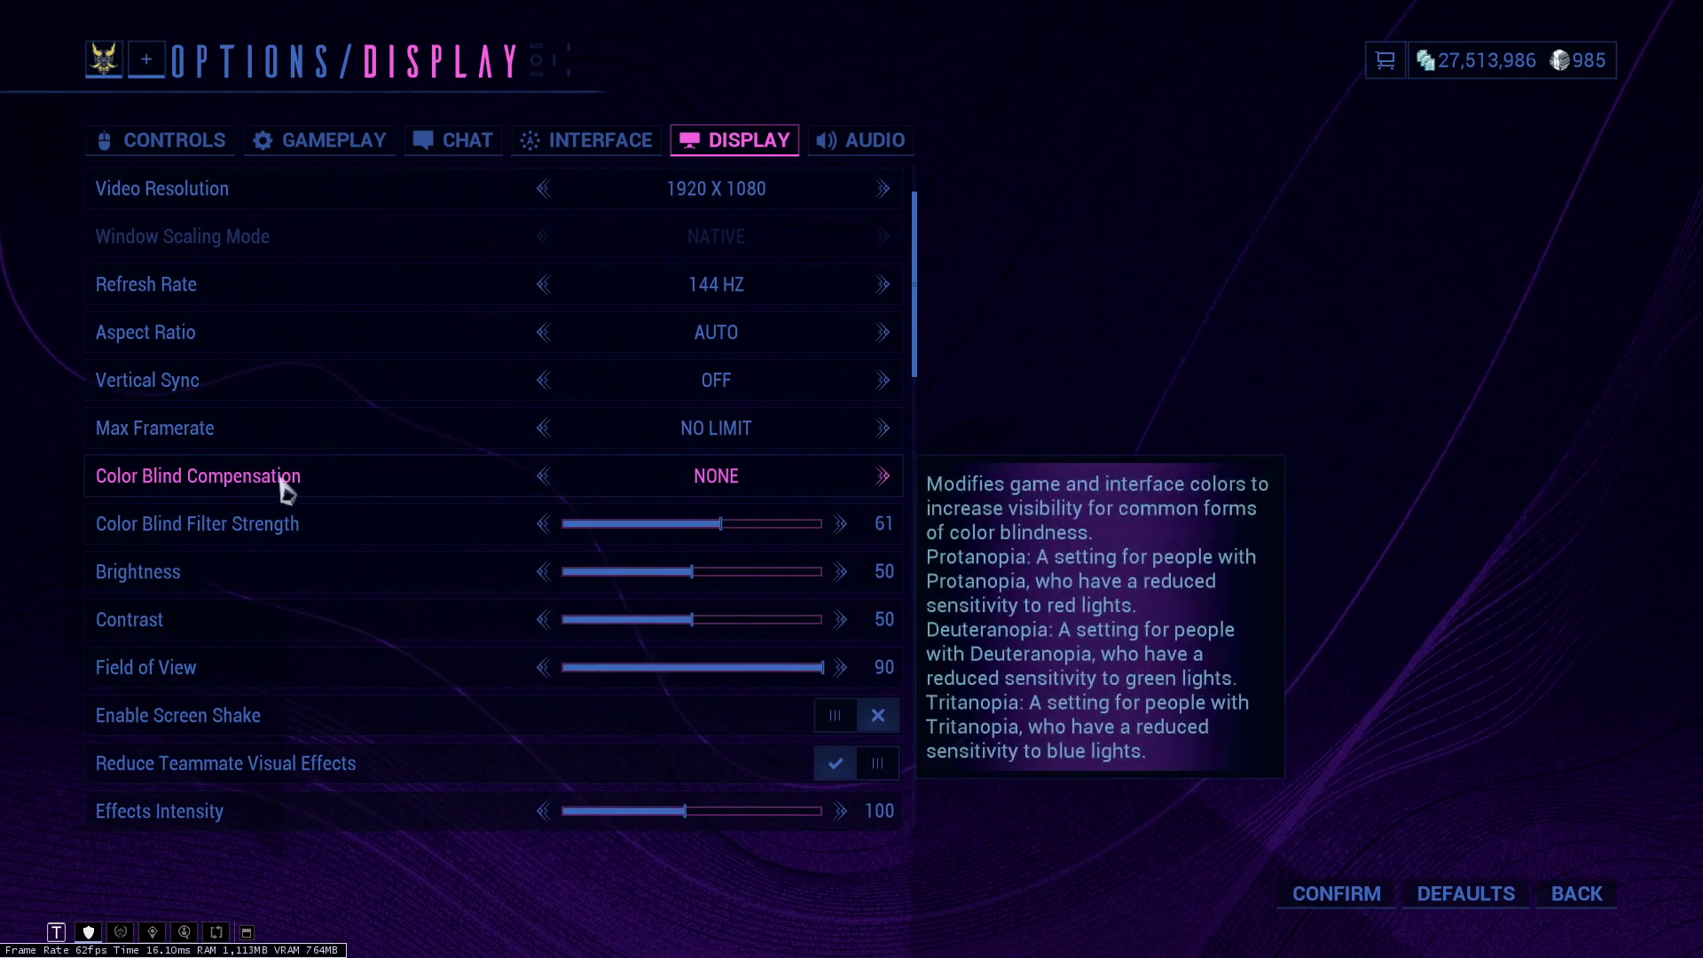
{"action": "left_click", "coordinate": [544, 477]}
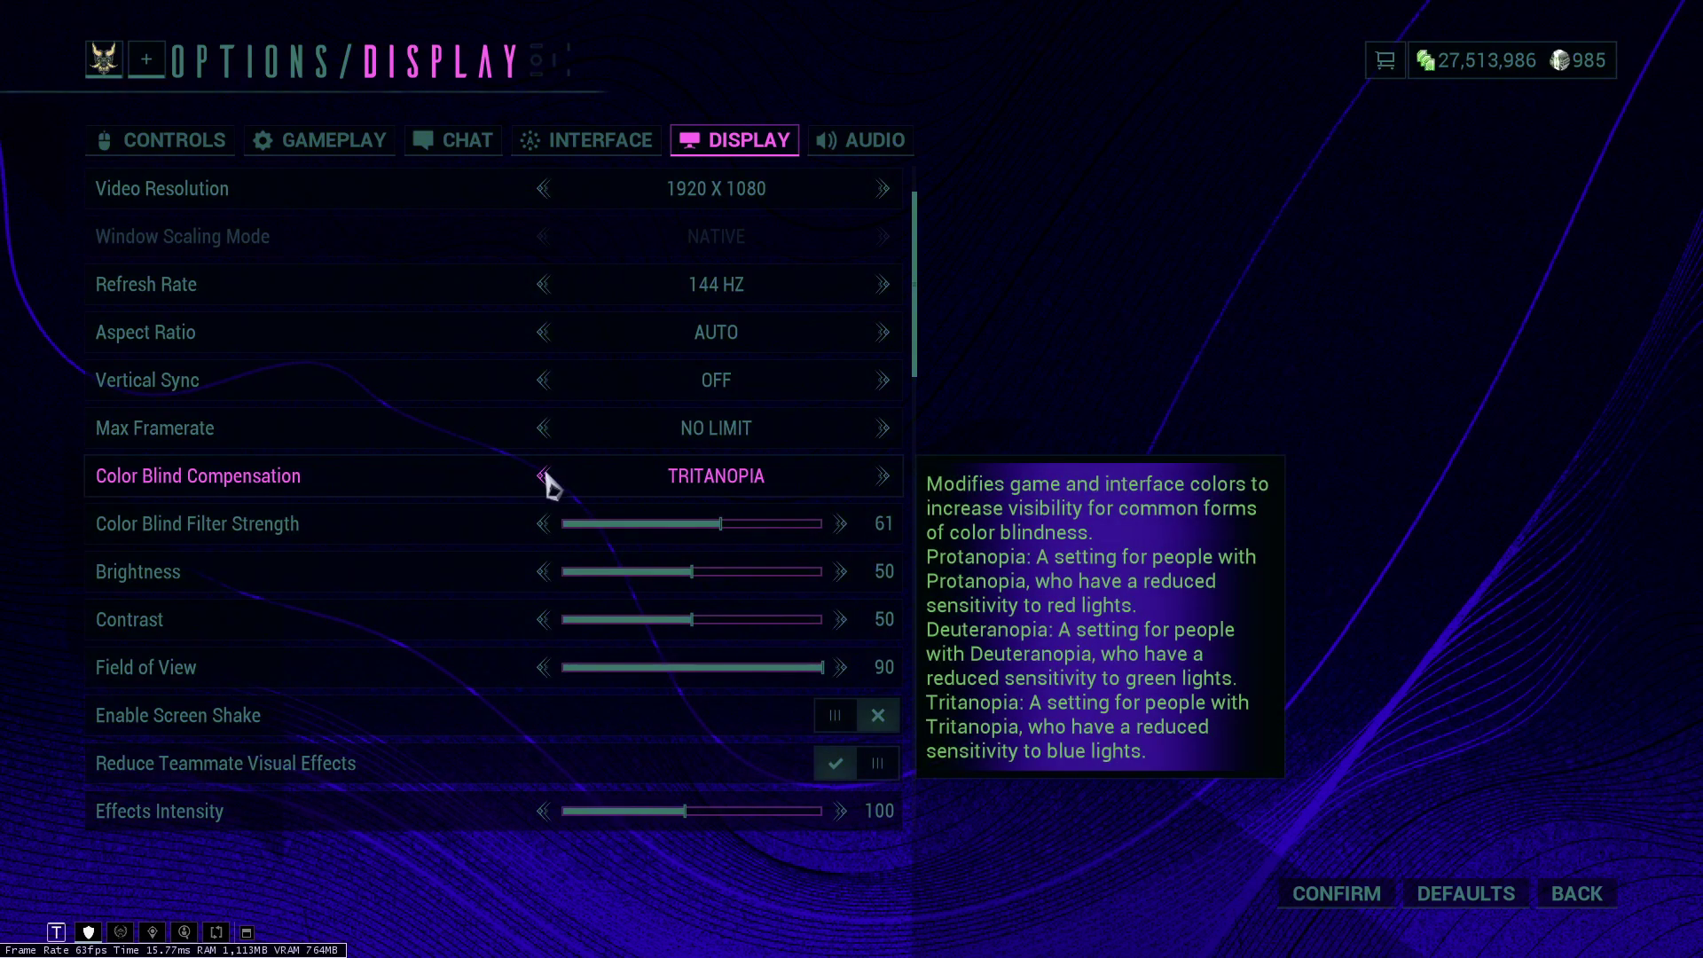
{"action": "left_click", "coordinate": [544, 476]}
{"action": "left_click", "coordinate": [544, 477]}
{"action": "left_click", "coordinate": [543, 477]}
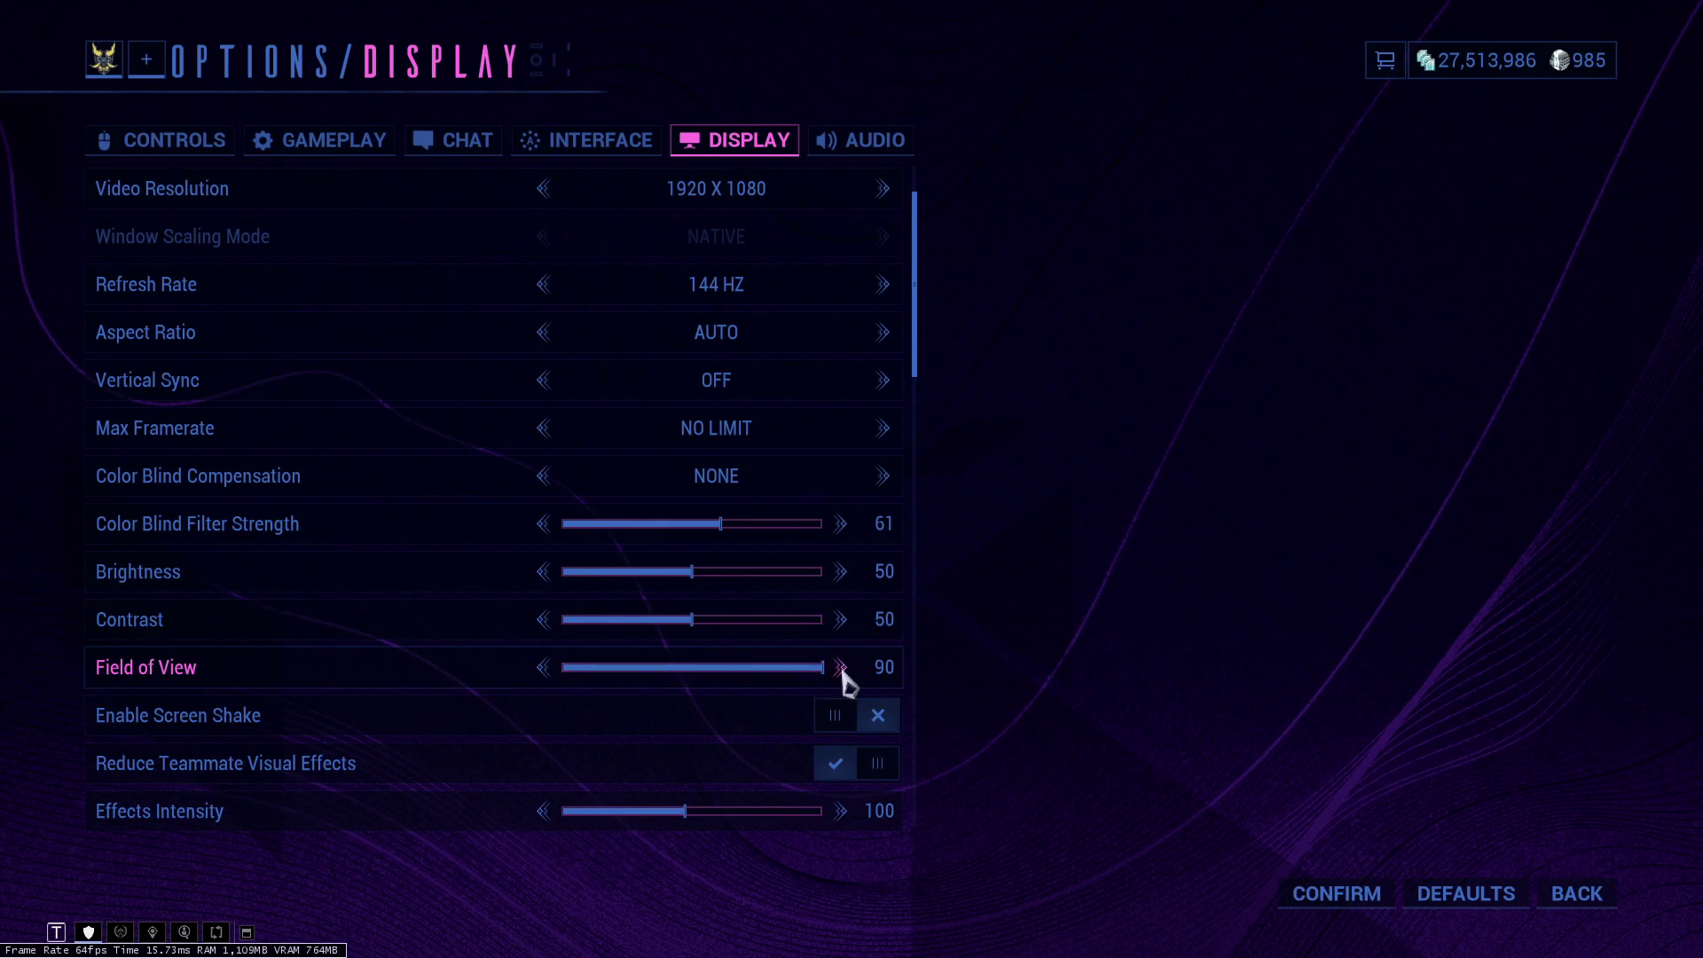
Examine the Display options from Field of View and Effects Intensity through the graphics quality settings to the experimental HDR options.
{"action": "scroll", "coordinate": [677, 670], "scroll_direction": "down", "scroll_amount": 3}
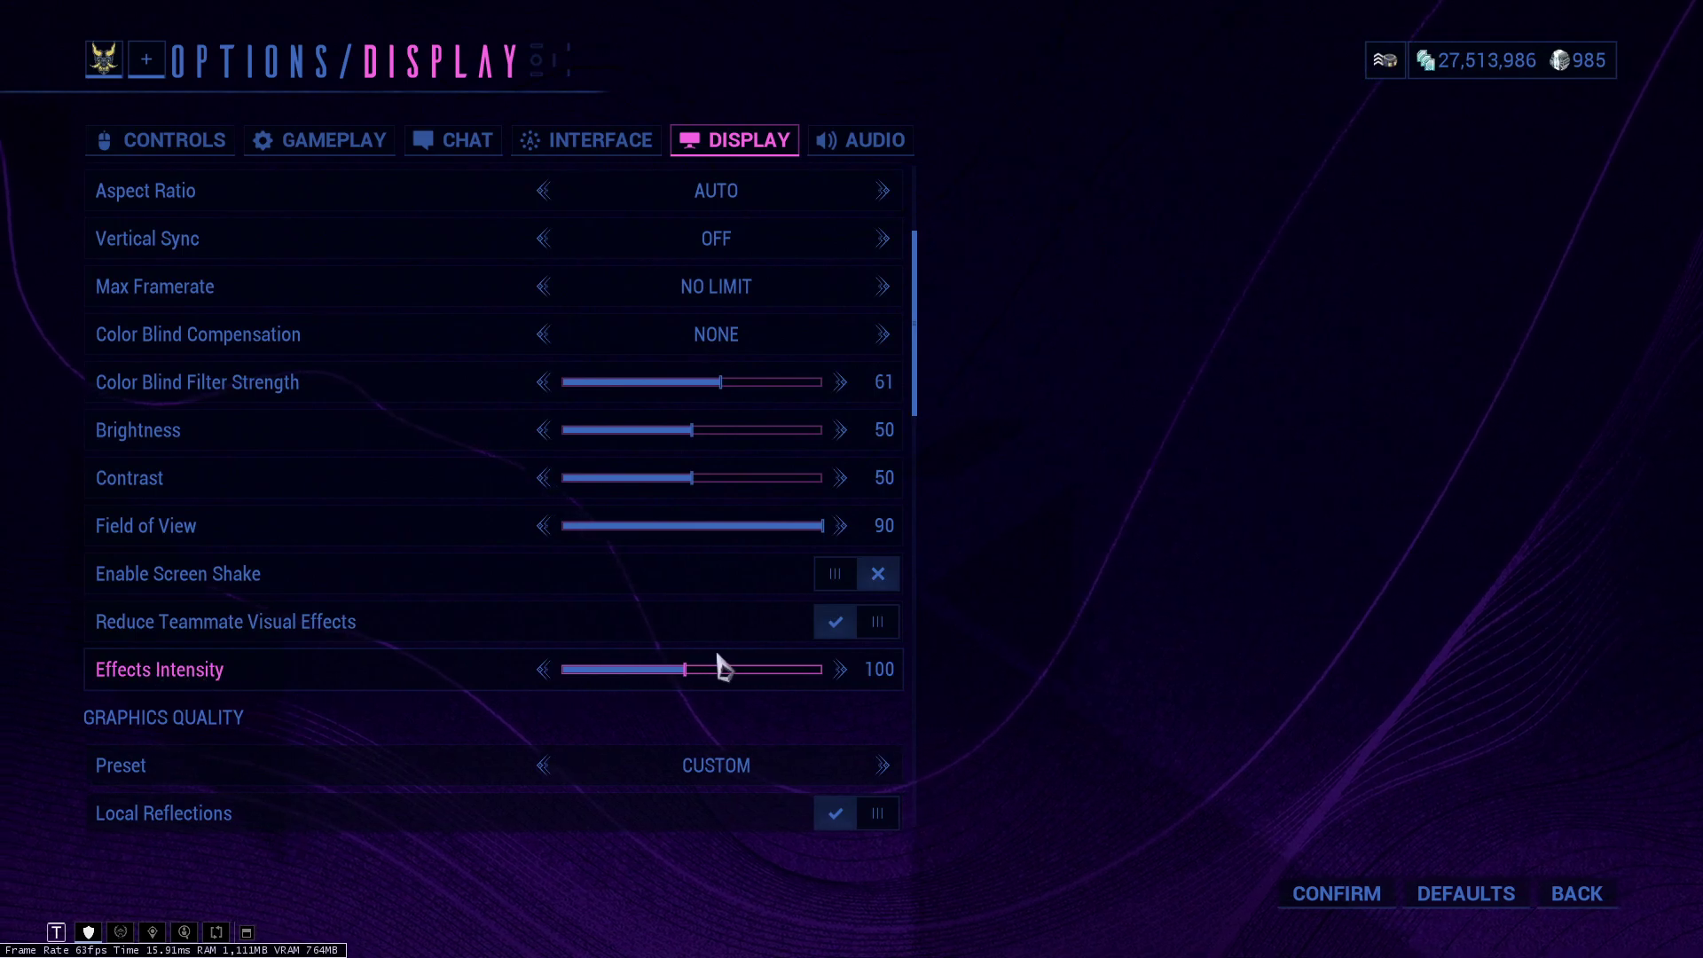
{"action": "scroll", "coordinate": [243, 684], "scroll_direction": "down", "scroll_amount": 6}
{"action": "scroll", "coordinate": [329, 550], "scroll_direction": "down", "scroll_amount": 4}
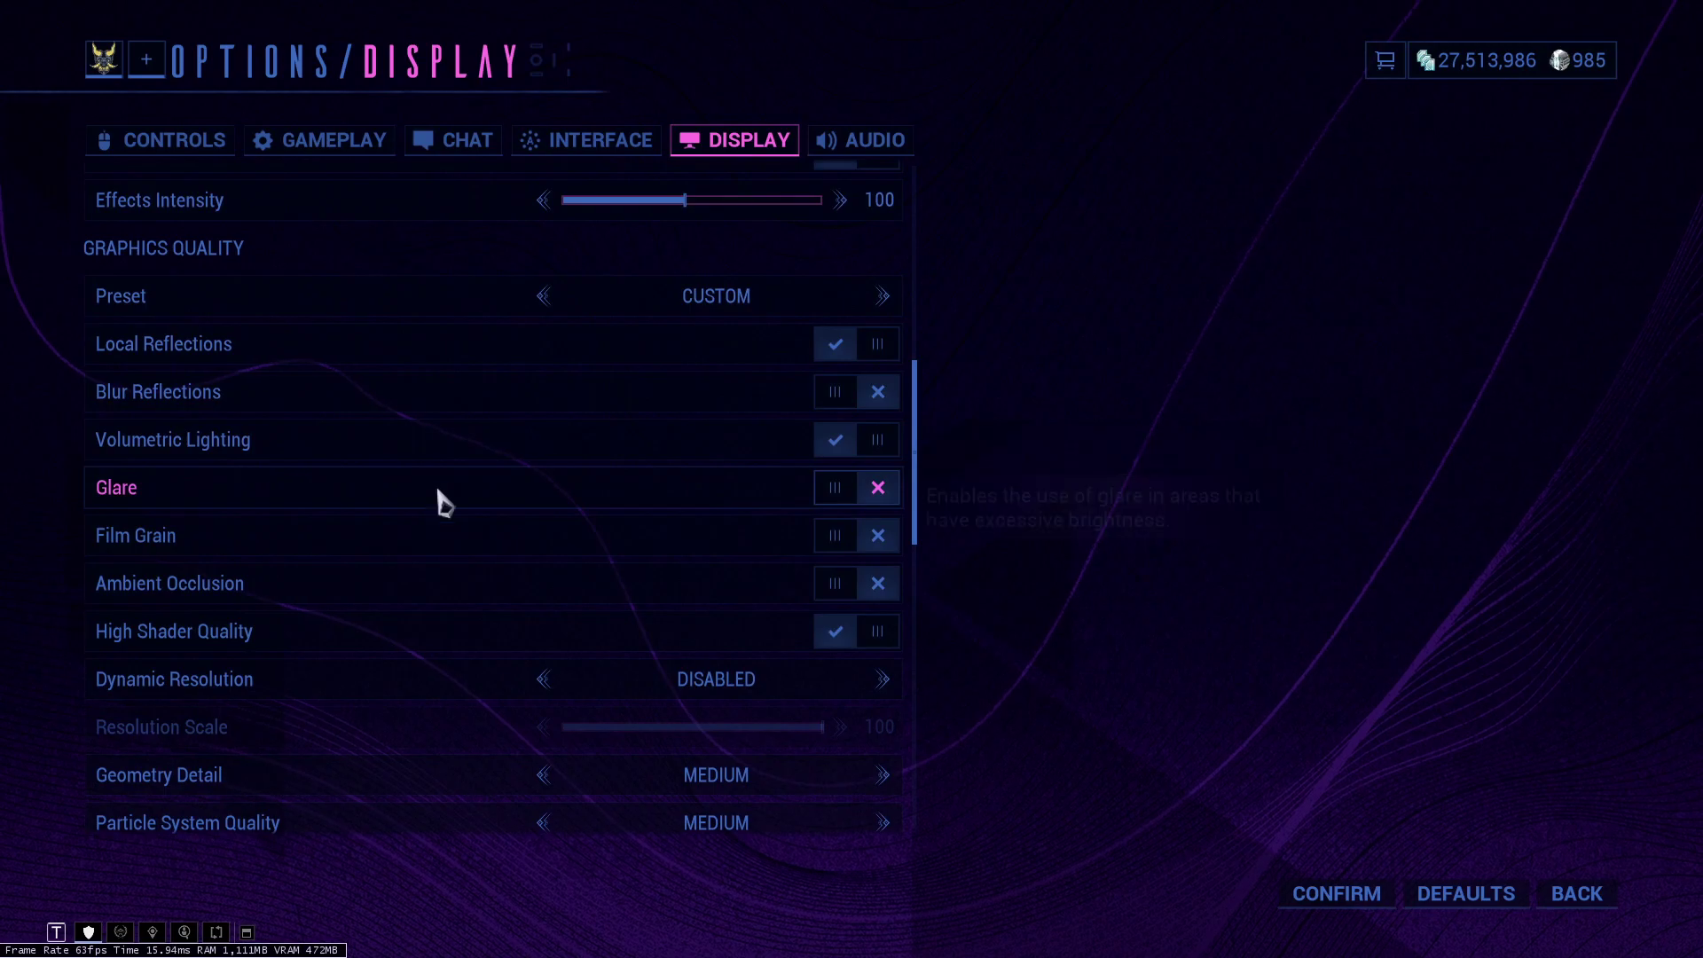
{"action": "scroll", "coordinate": [836, 568], "scroll_direction": "down", "scroll_amount": 2}
{"action": "scroll", "coordinate": [837, 568], "scroll_direction": "down", "scroll_amount": 8}
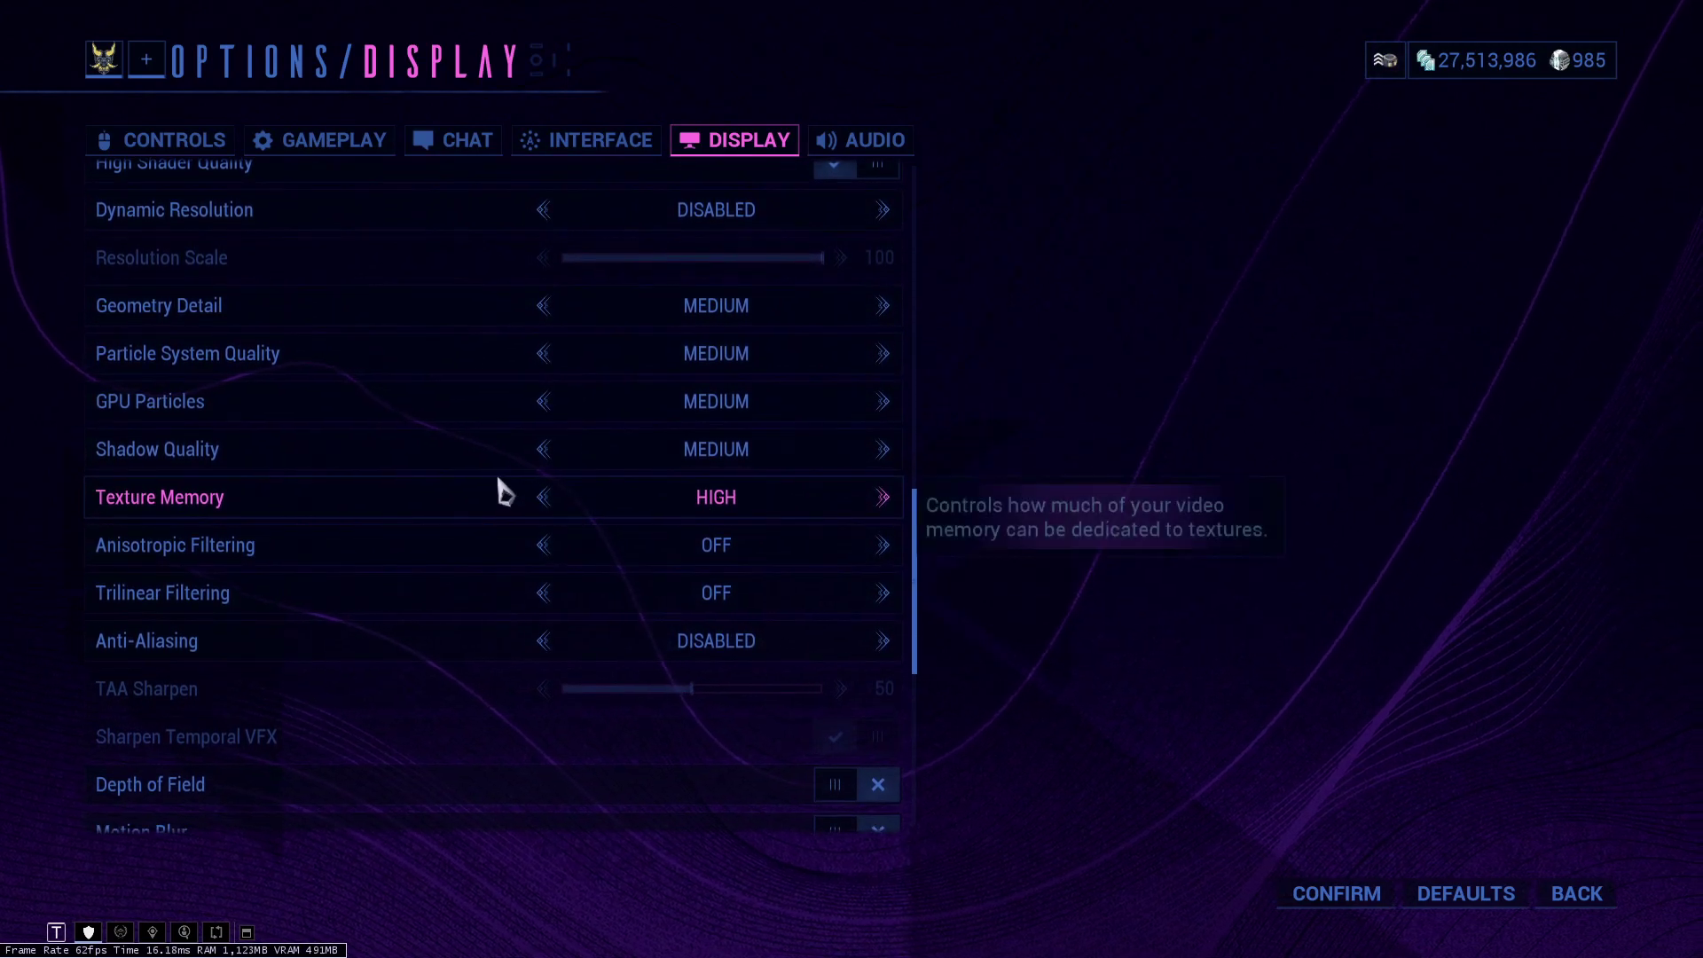
{"action": "scroll", "coordinate": [746, 510], "scroll_direction": "down", "scroll_amount": 6}
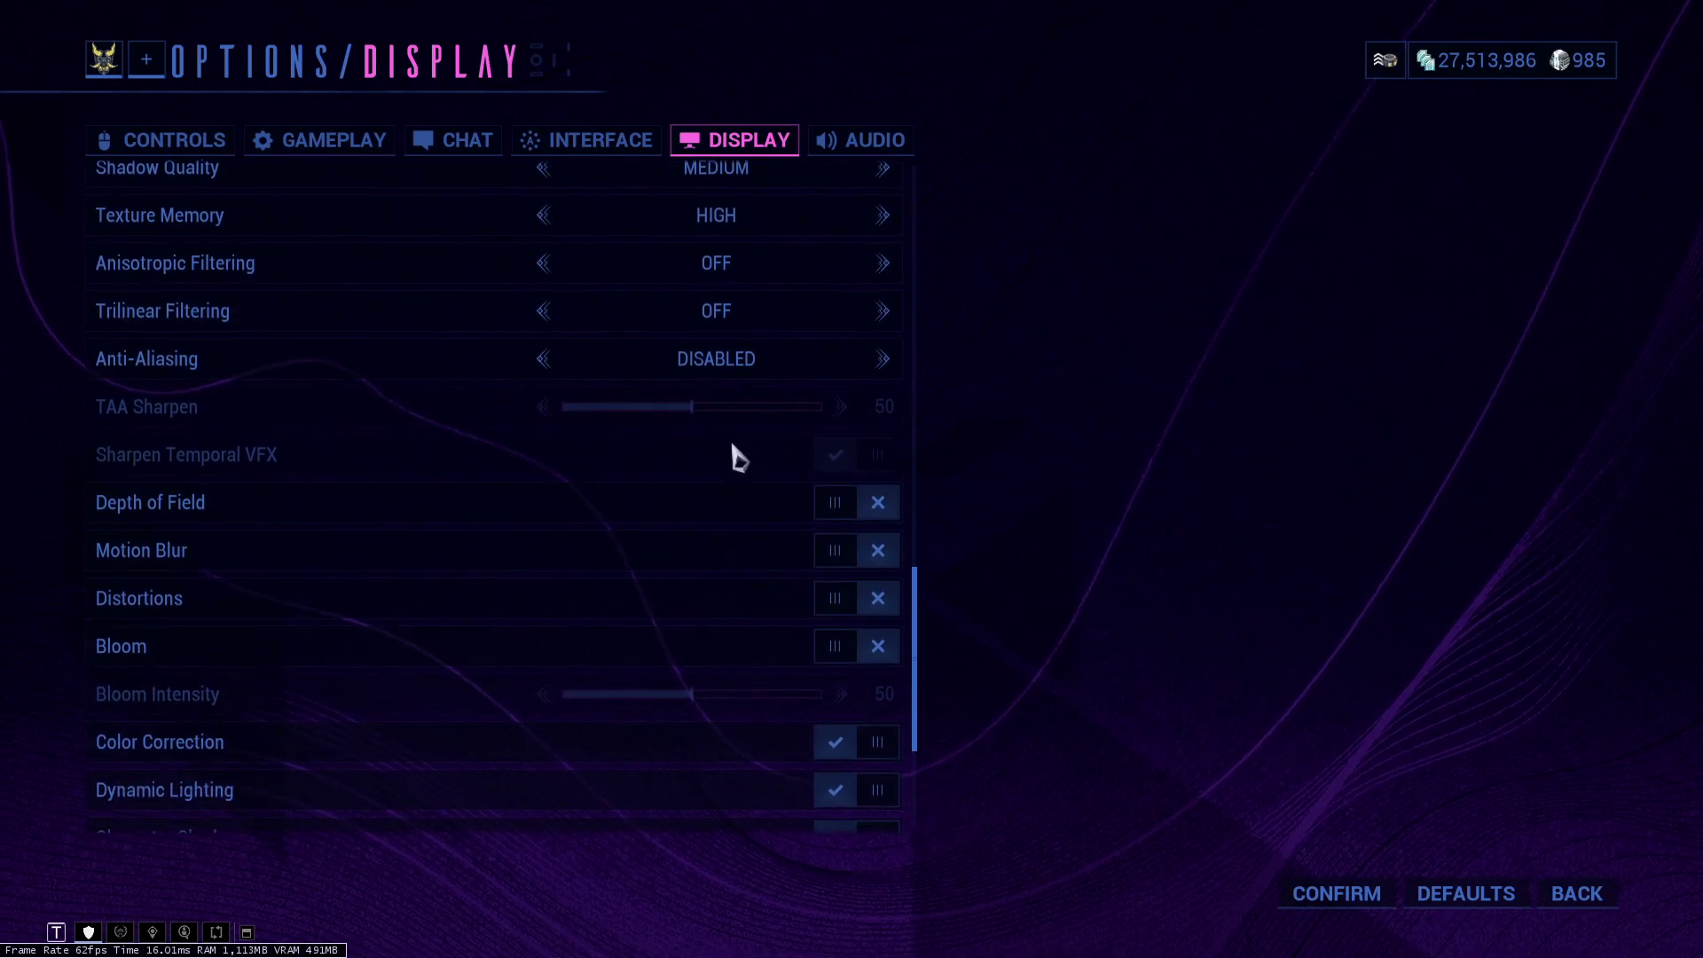
{"action": "scroll", "coordinate": [745, 506], "scroll_direction": "down", "scroll_amount": 4}
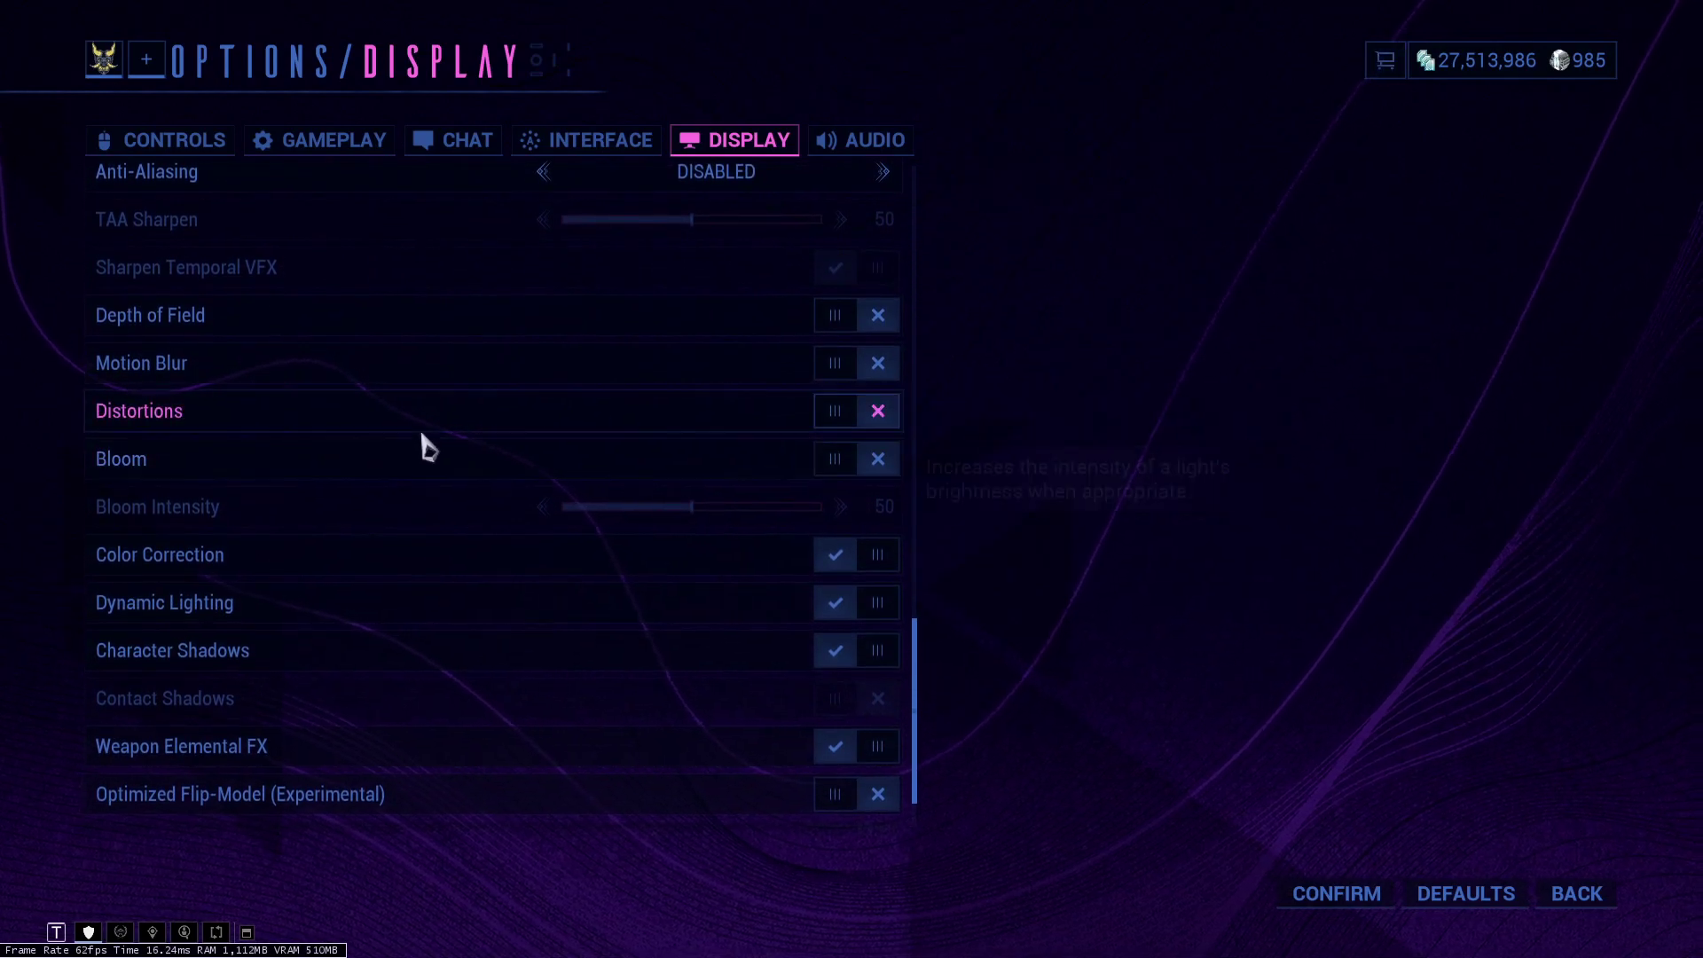
{"action": "scroll", "coordinate": [602, 572], "scroll_direction": "down", "scroll_amount": 1}
{"action": "scroll", "coordinate": [601, 572], "scroll_direction": "down", "scroll_amount": 2}
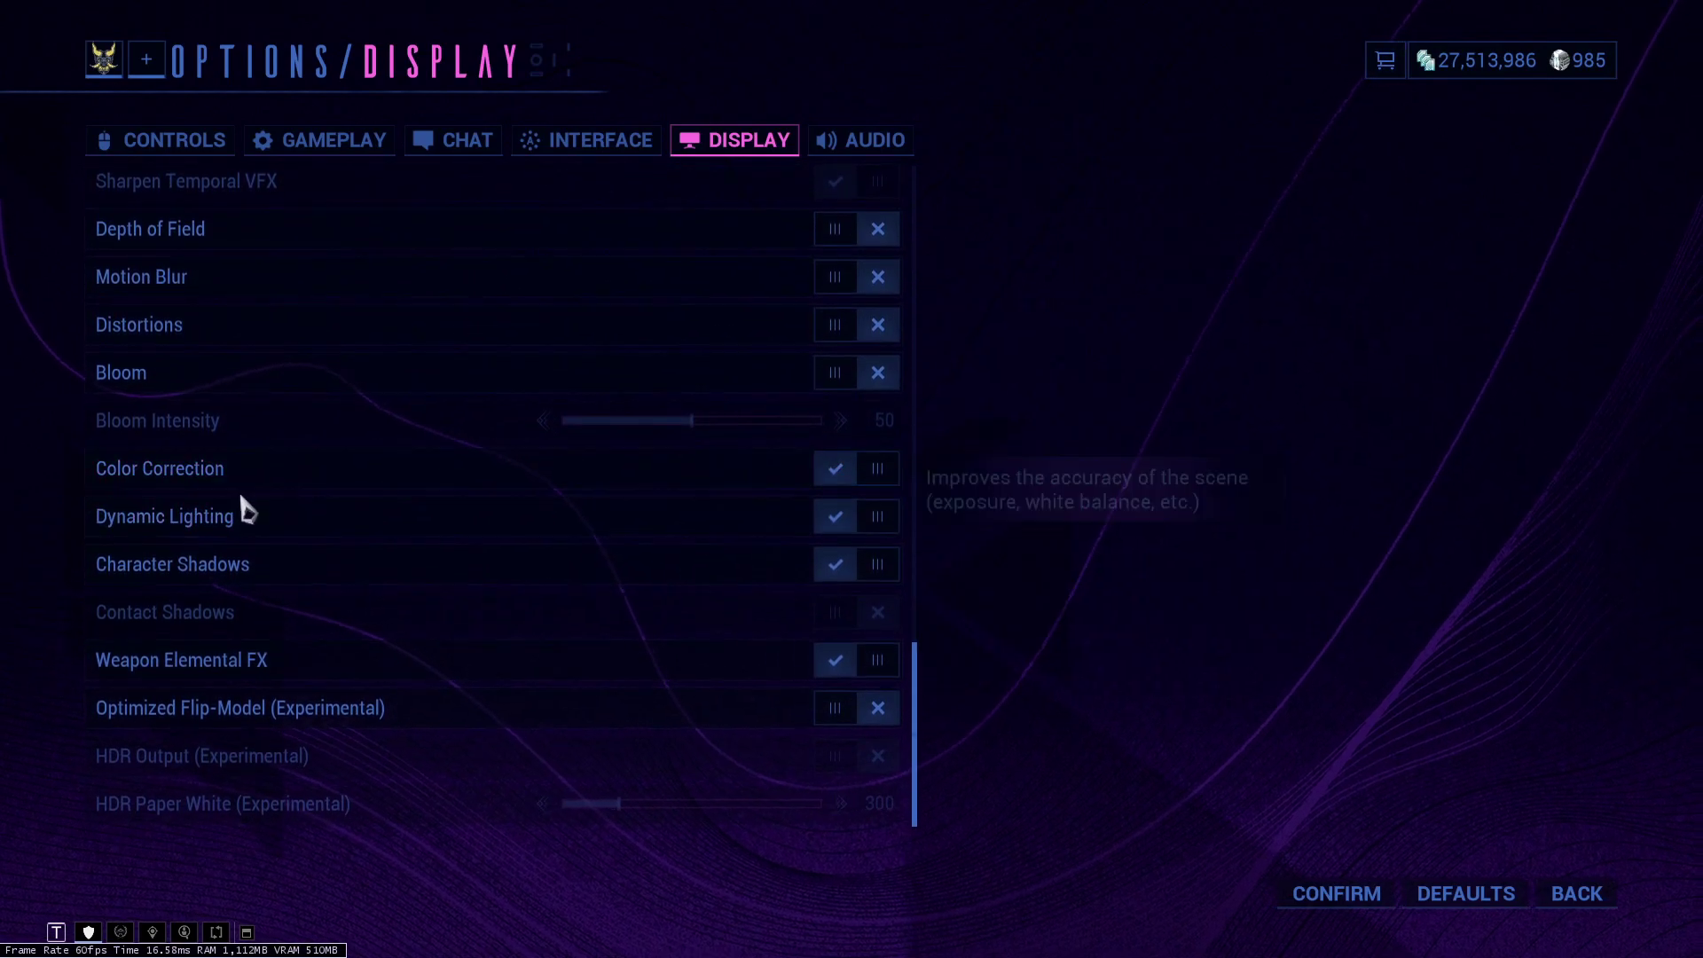
Go back over the graphics quality settings, reviewing Anti-Aliasing, Motion Blur and the remaining effect options.
{"action": "scroll", "coordinate": [495, 678], "scroll_direction": "up", "scroll_amount": 7}
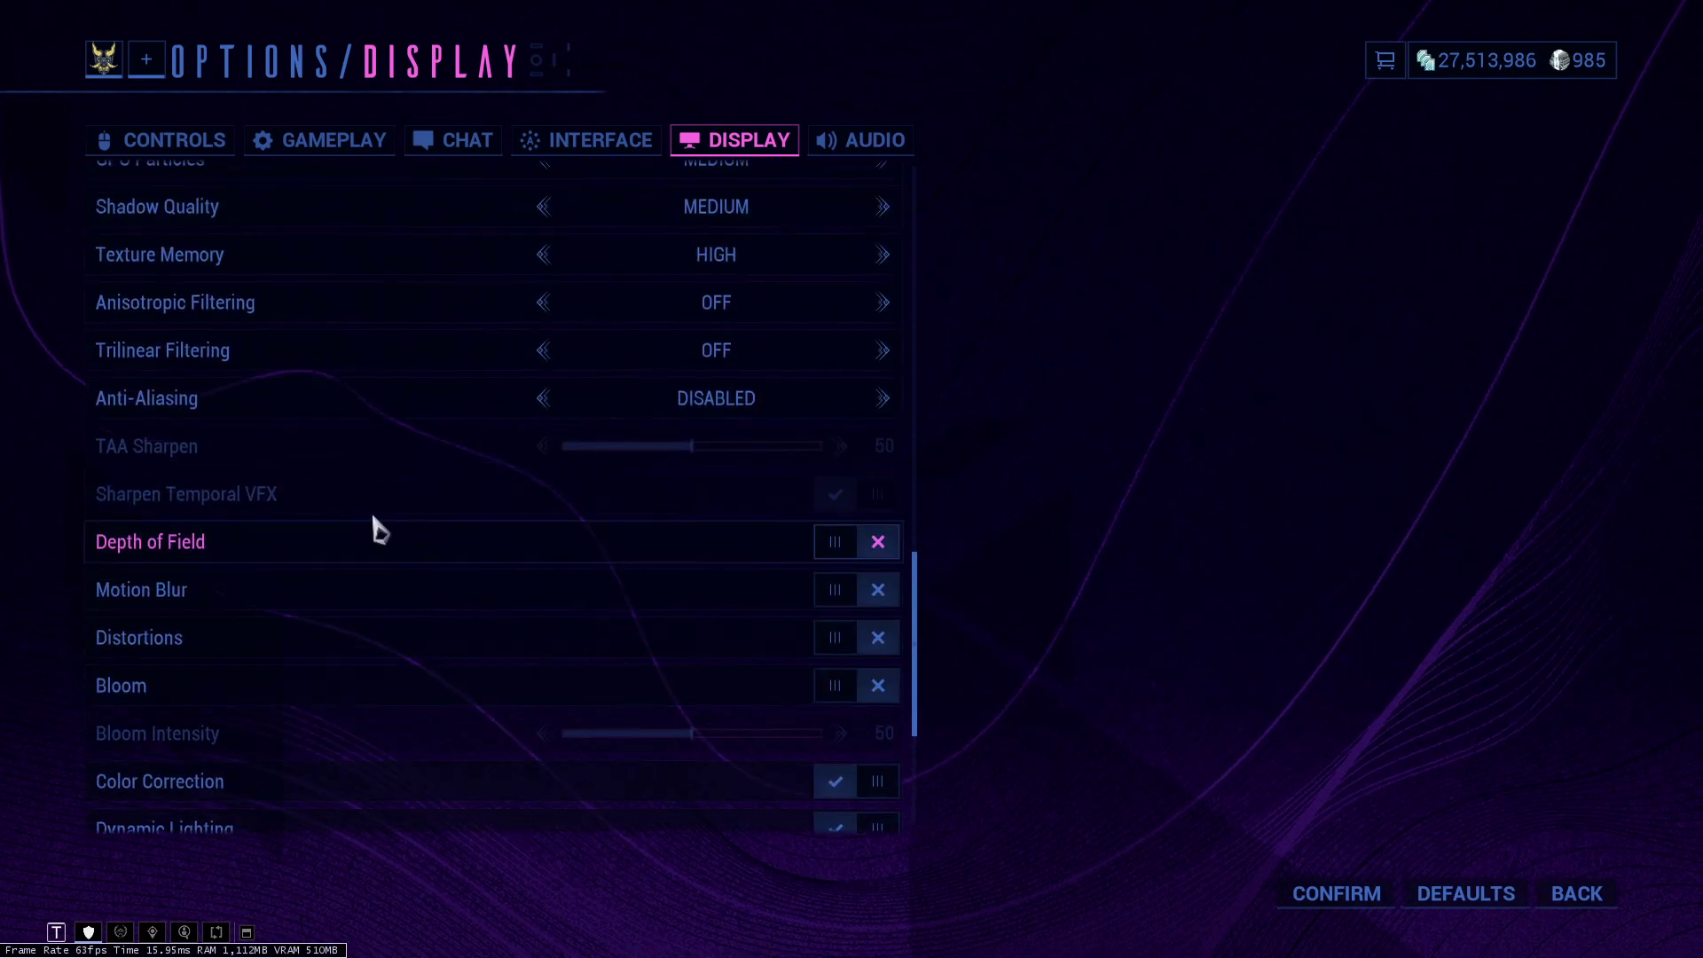
{"action": "scroll", "coordinate": [723, 559], "scroll_direction": "up", "scroll_amount": 2}
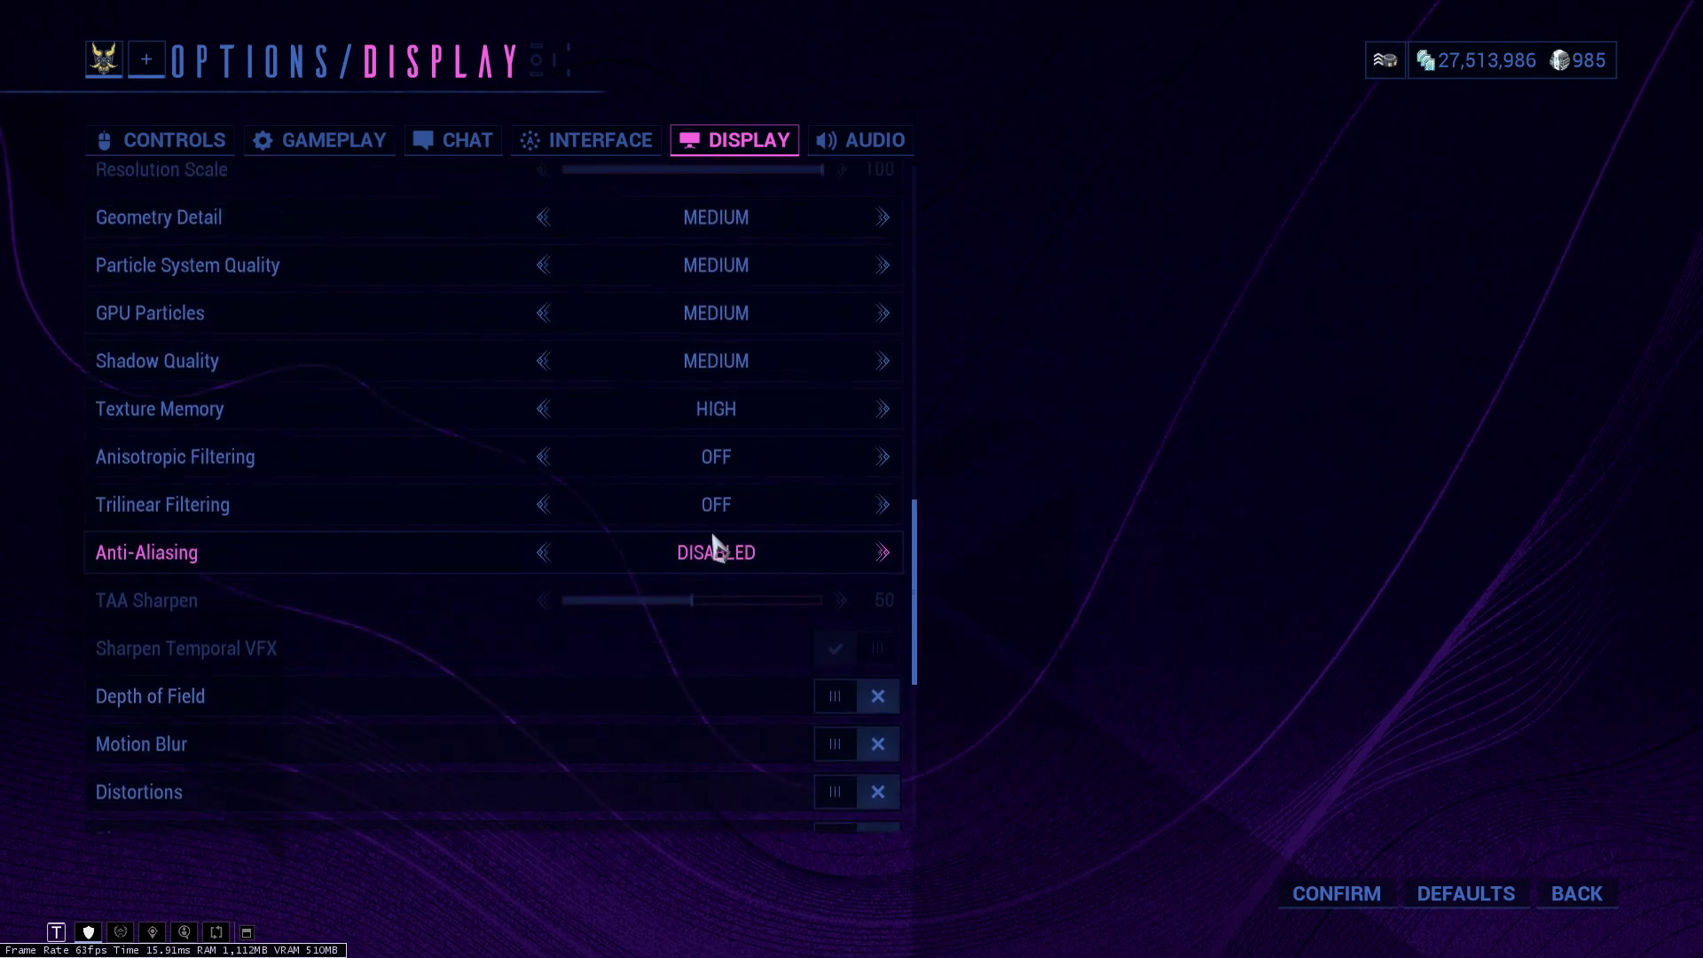
{"action": "scroll", "coordinate": [692, 541], "scroll_direction": "down", "scroll_amount": 3}
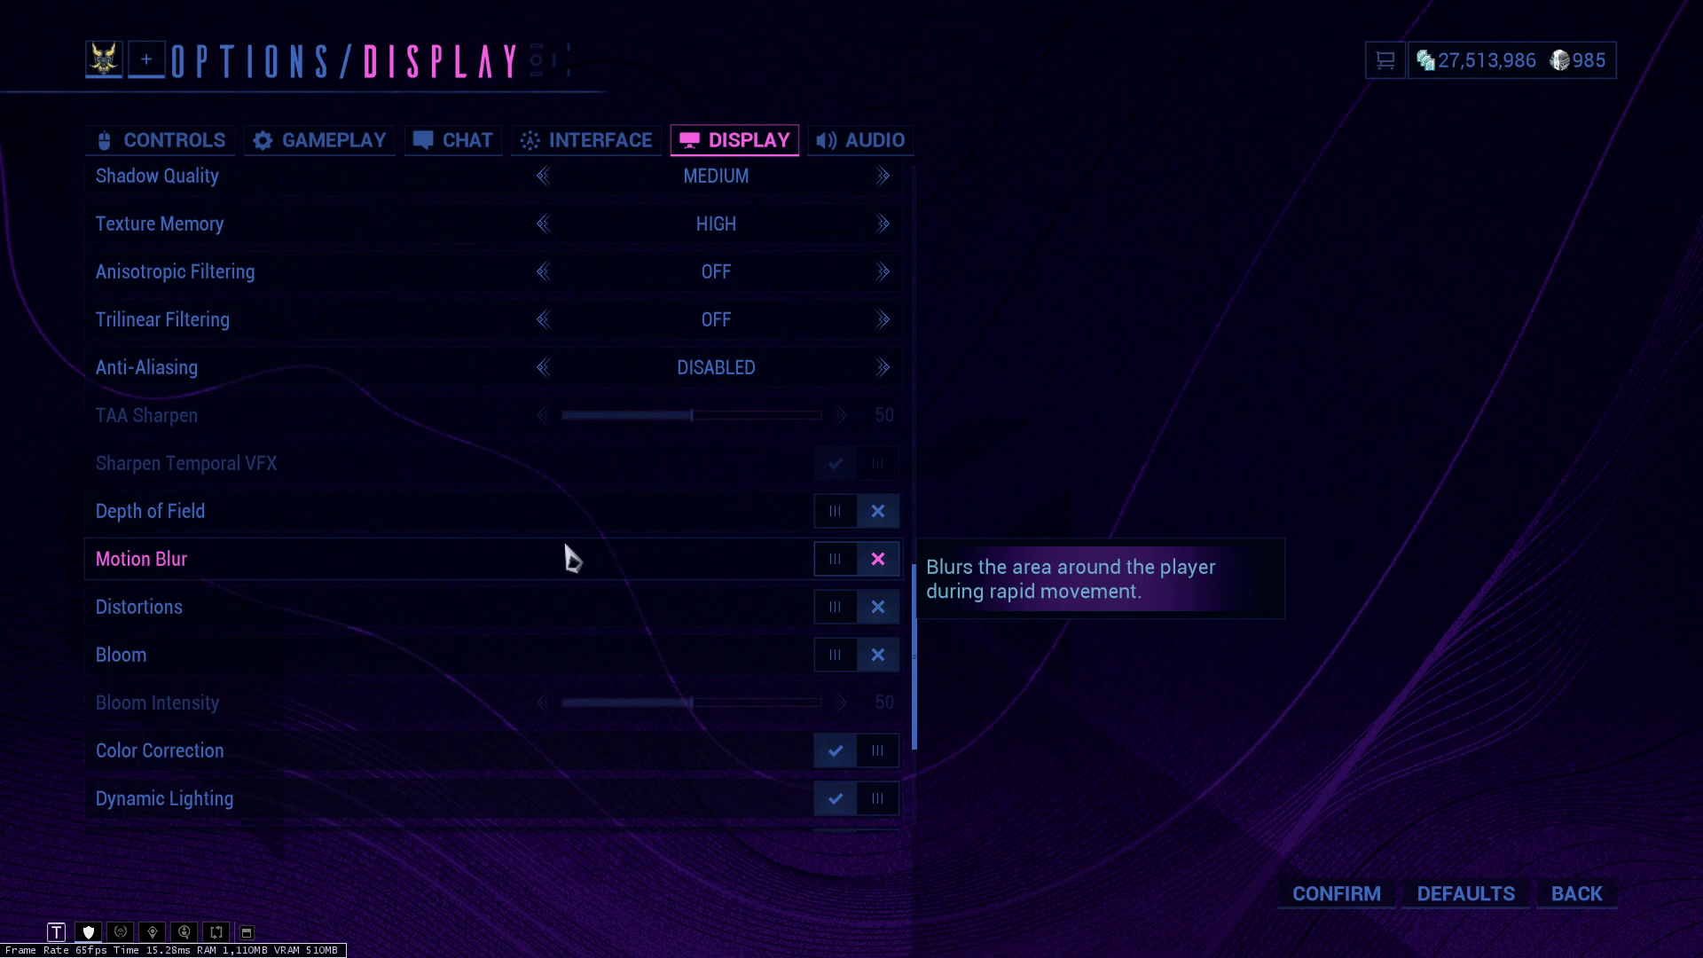
{"action": "scroll", "coordinate": [567, 557], "scroll_direction": "down", "scroll_amount": 6}
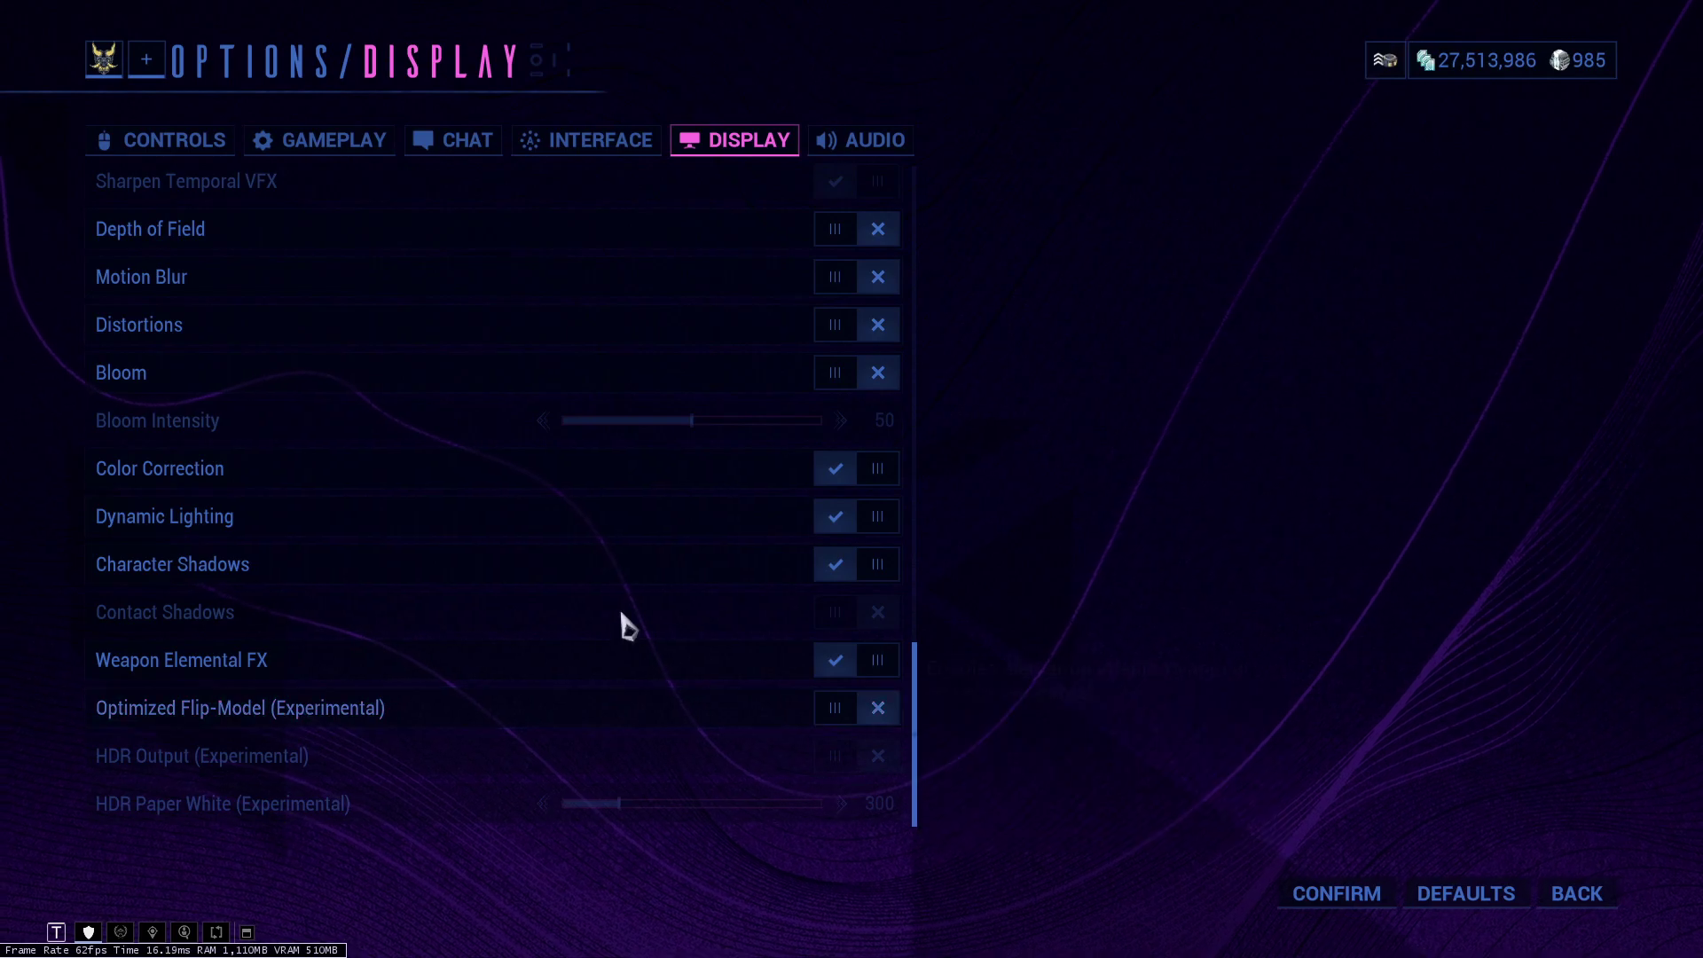
{"action": "scroll", "coordinate": [632, 612], "scroll_direction": "up", "scroll_amount": 4}
{"action": "scroll", "coordinate": [636, 608], "scroll_direction": "up", "scroll_amount": 10}
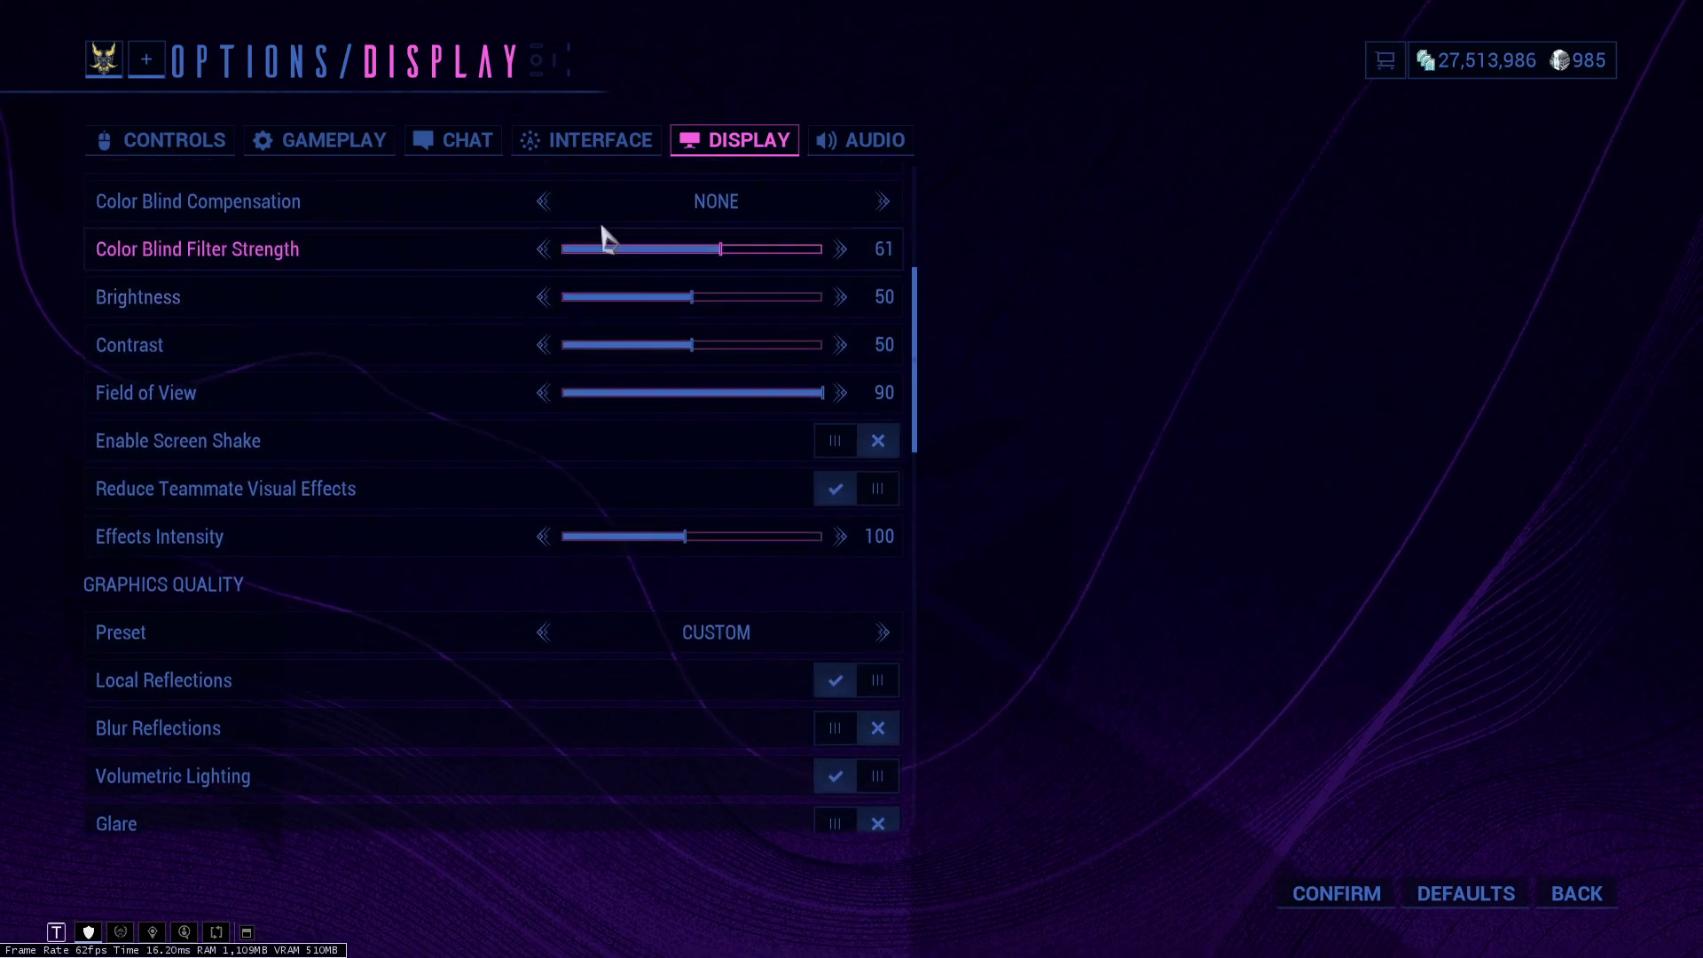
Examine the Audio options from Master Volume through reverb and voice settings to the output and microphone device selections, and confirm the options.
{"action": "left_click", "coordinate": [877, 149]}
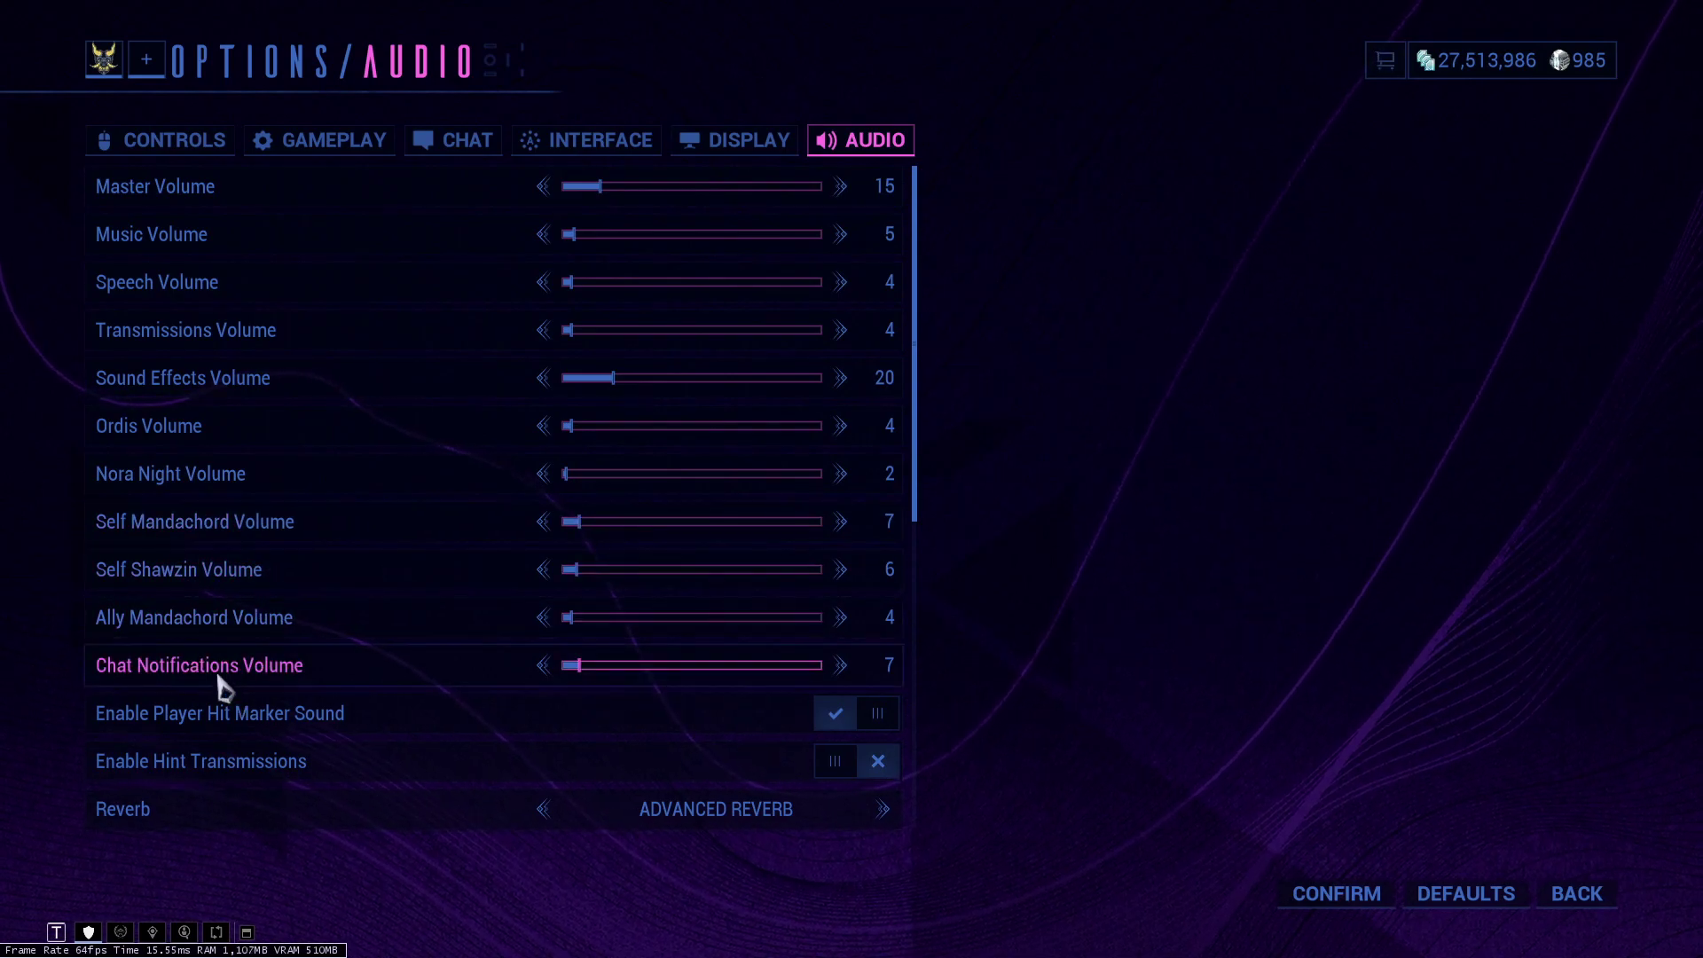
{"action": "scroll", "coordinate": [320, 410], "scroll_direction": "down", "scroll_amount": 4}
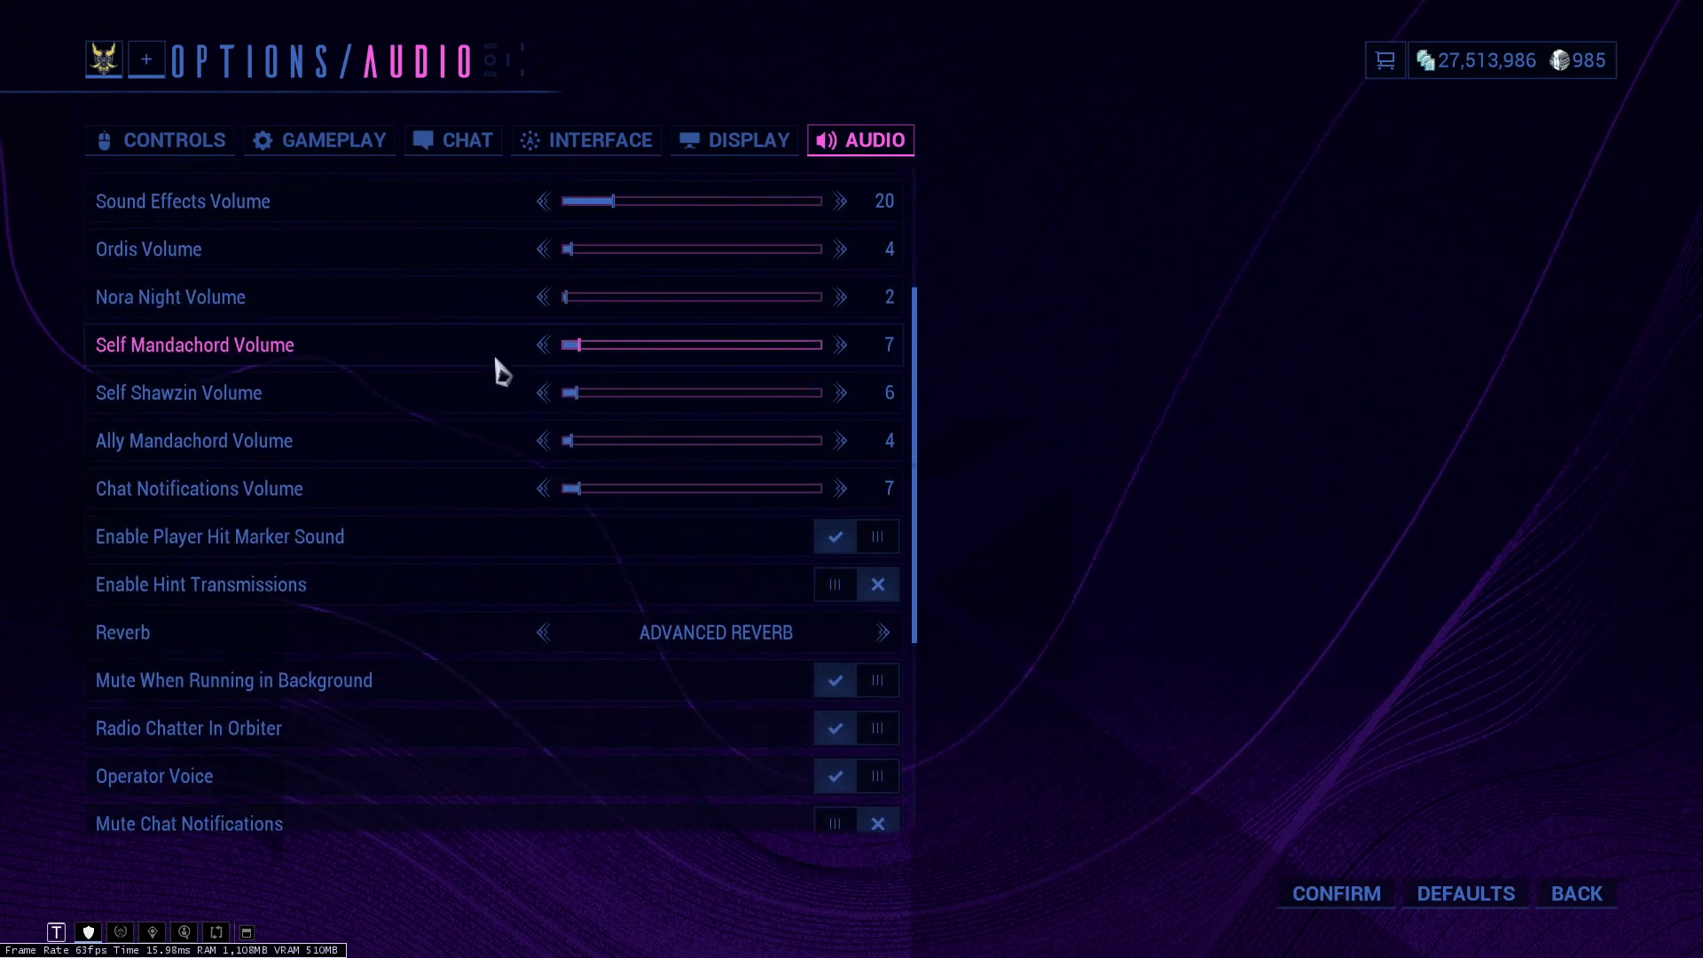
{"action": "scroll", "coordinate": [503, 390], "scroll_direction": "down", "scroll_amount": 2}
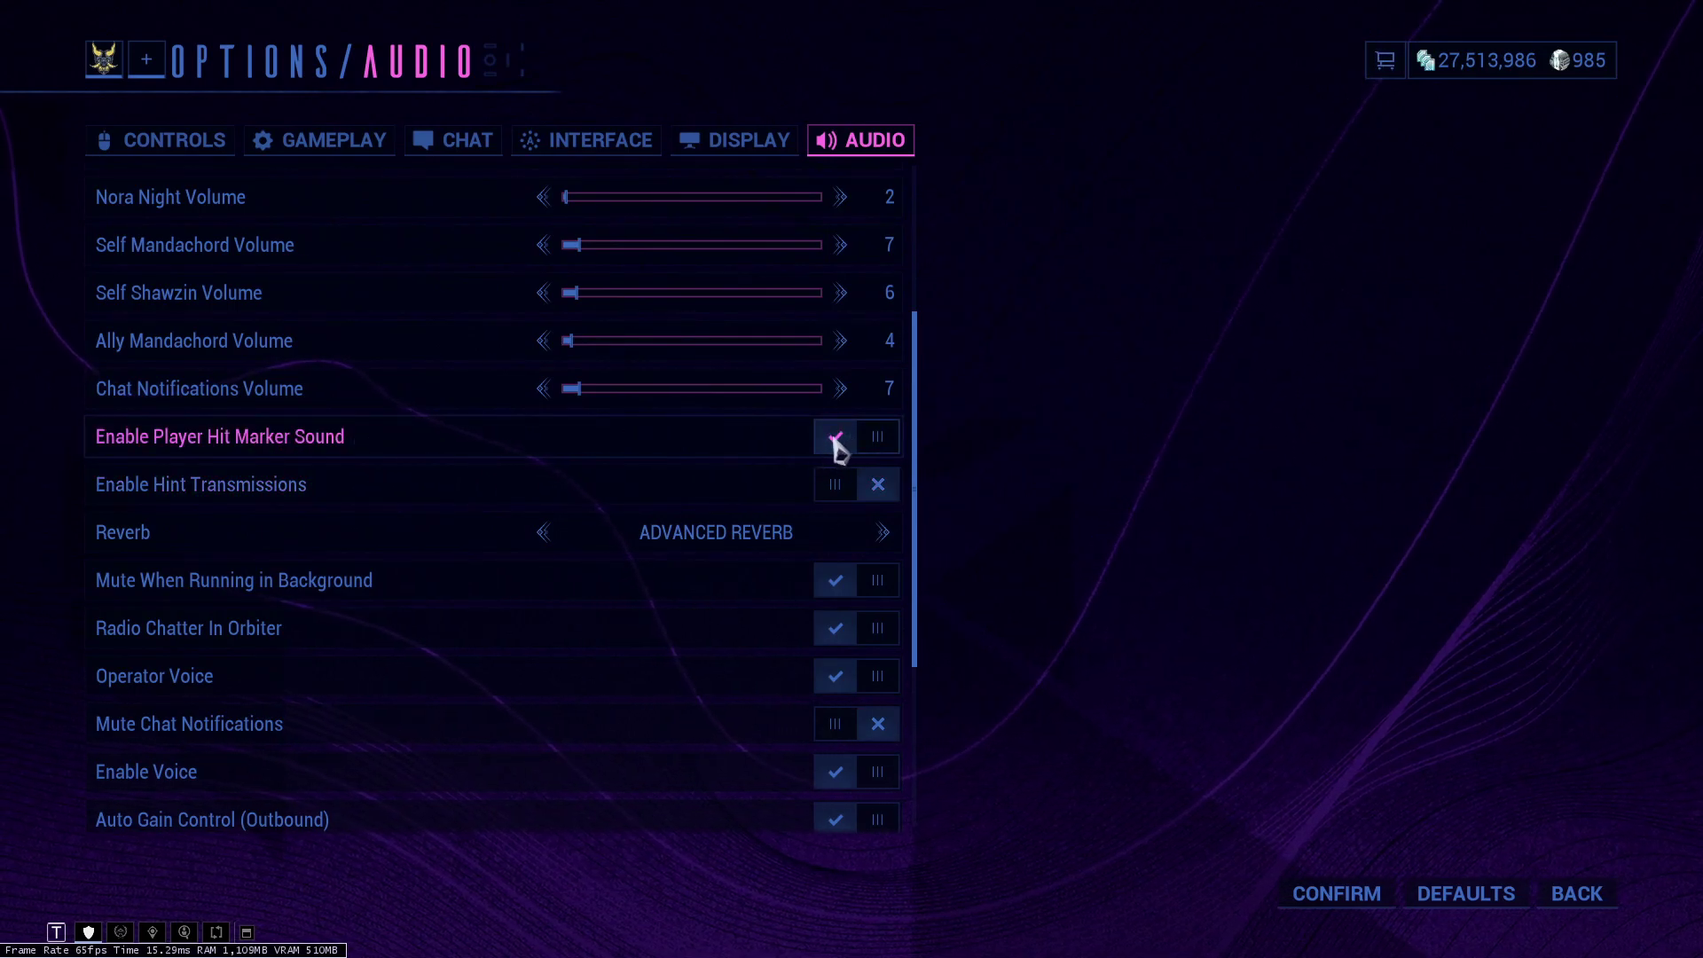
{"action": "scroll", "coordinate": [487, 533], "scroll_direction": "down", "scroll_amount": 2}
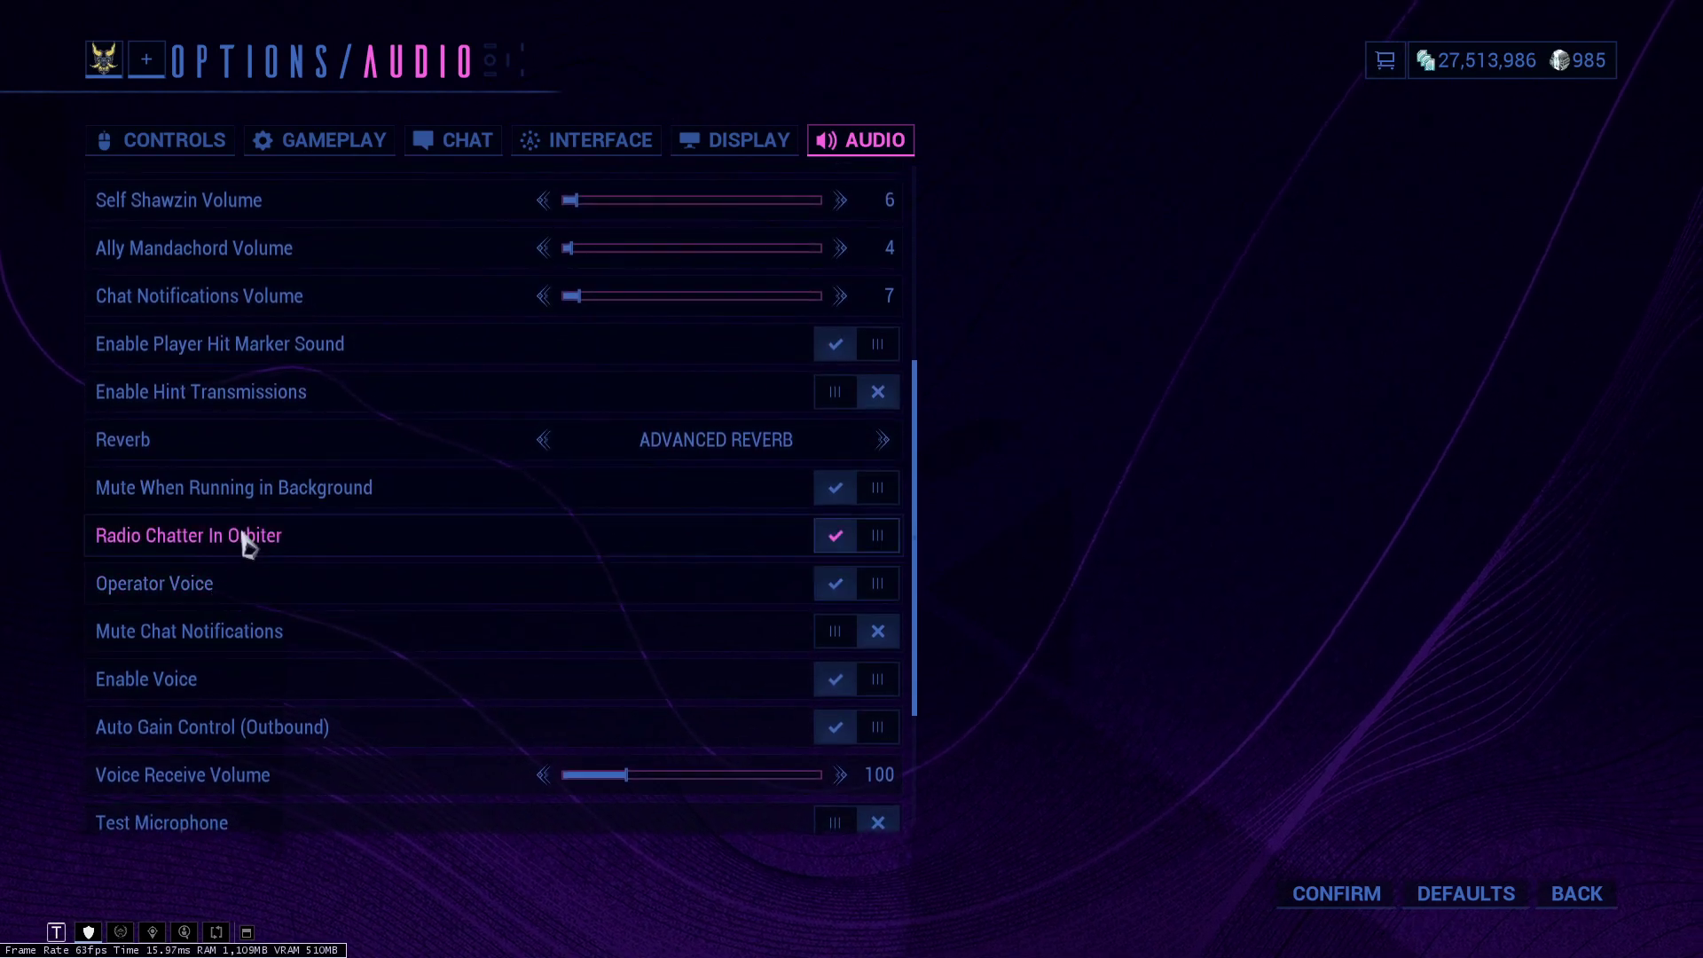
{"action": "scroll", "coordinate": [249, 512], "scroll_direction": "down", "scroll_amount": 1}
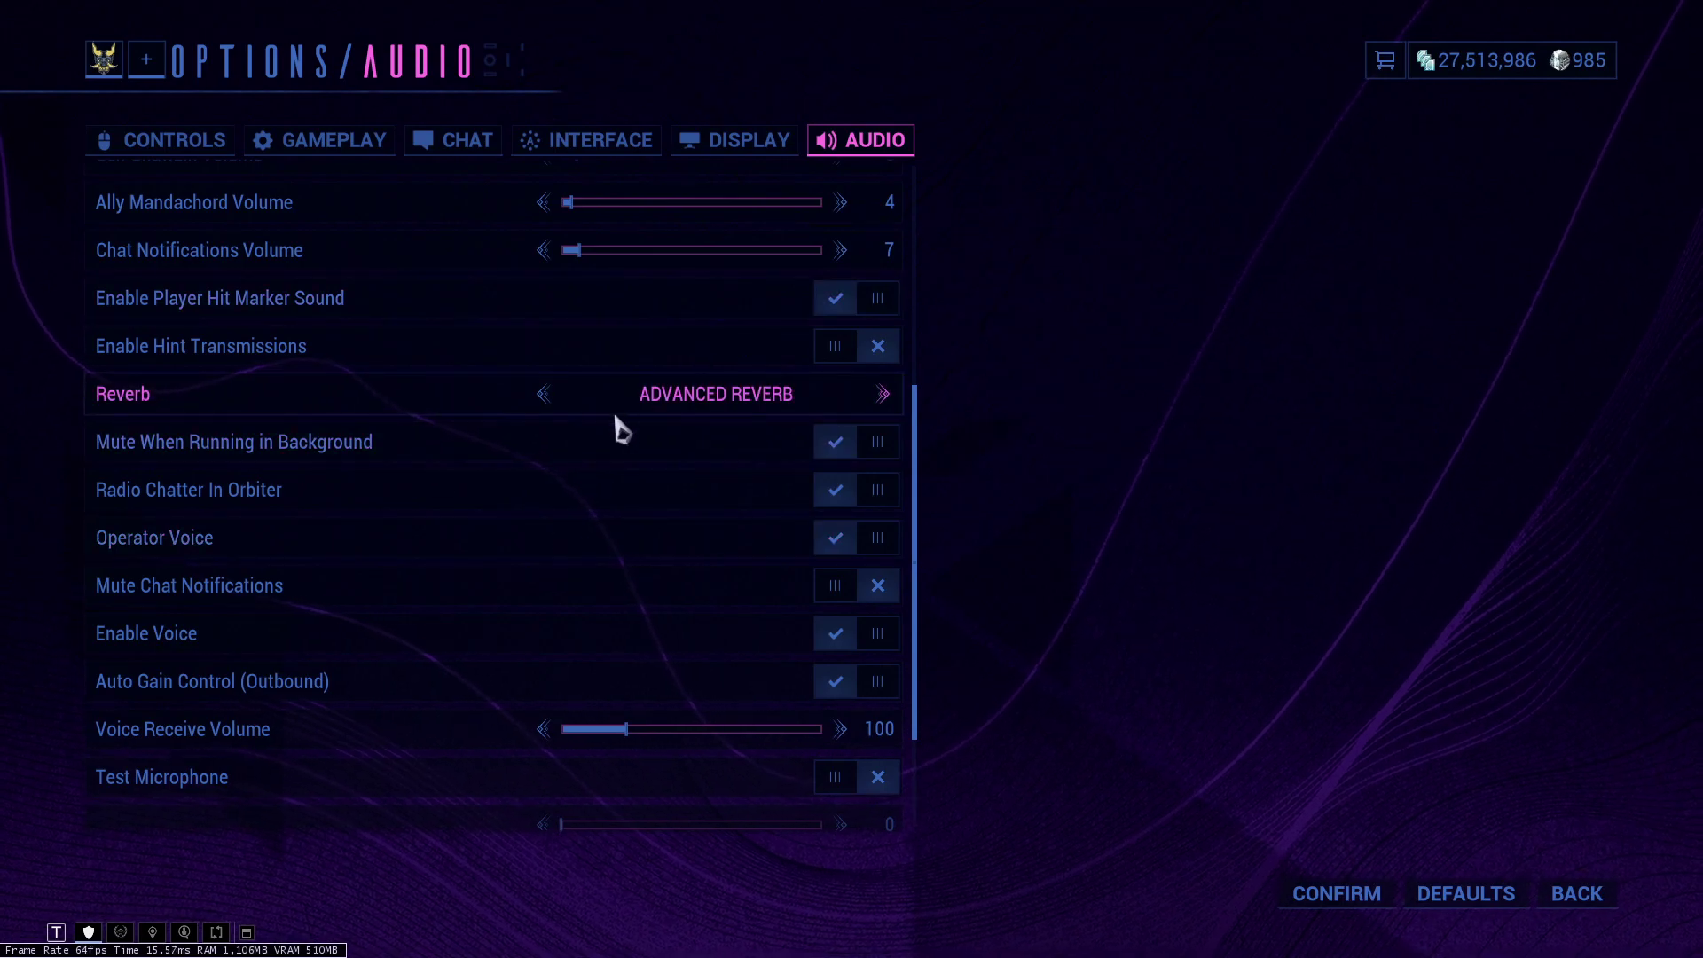
{"action": "scroll", "coordinate": [445, 559], "scroll_direction": "down", "scroll_amount": 3}
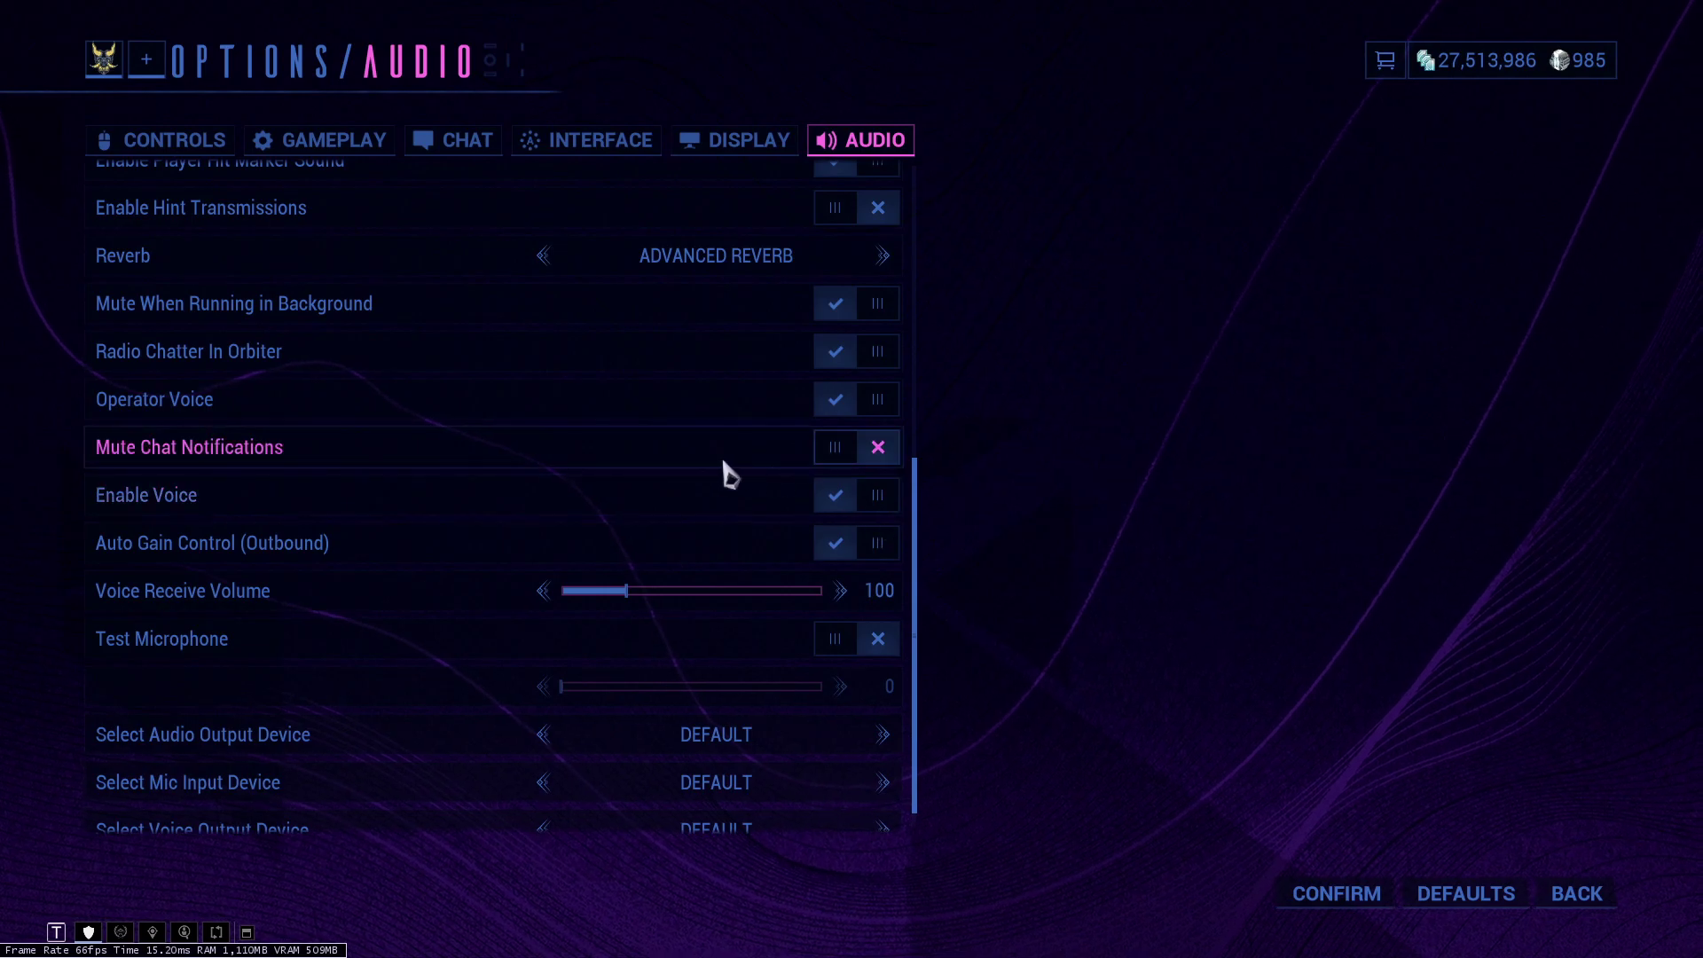
{"action": "scroll", "coordinate": [721, 471], "scroll_direction": "down", "scroll_amount": 1}
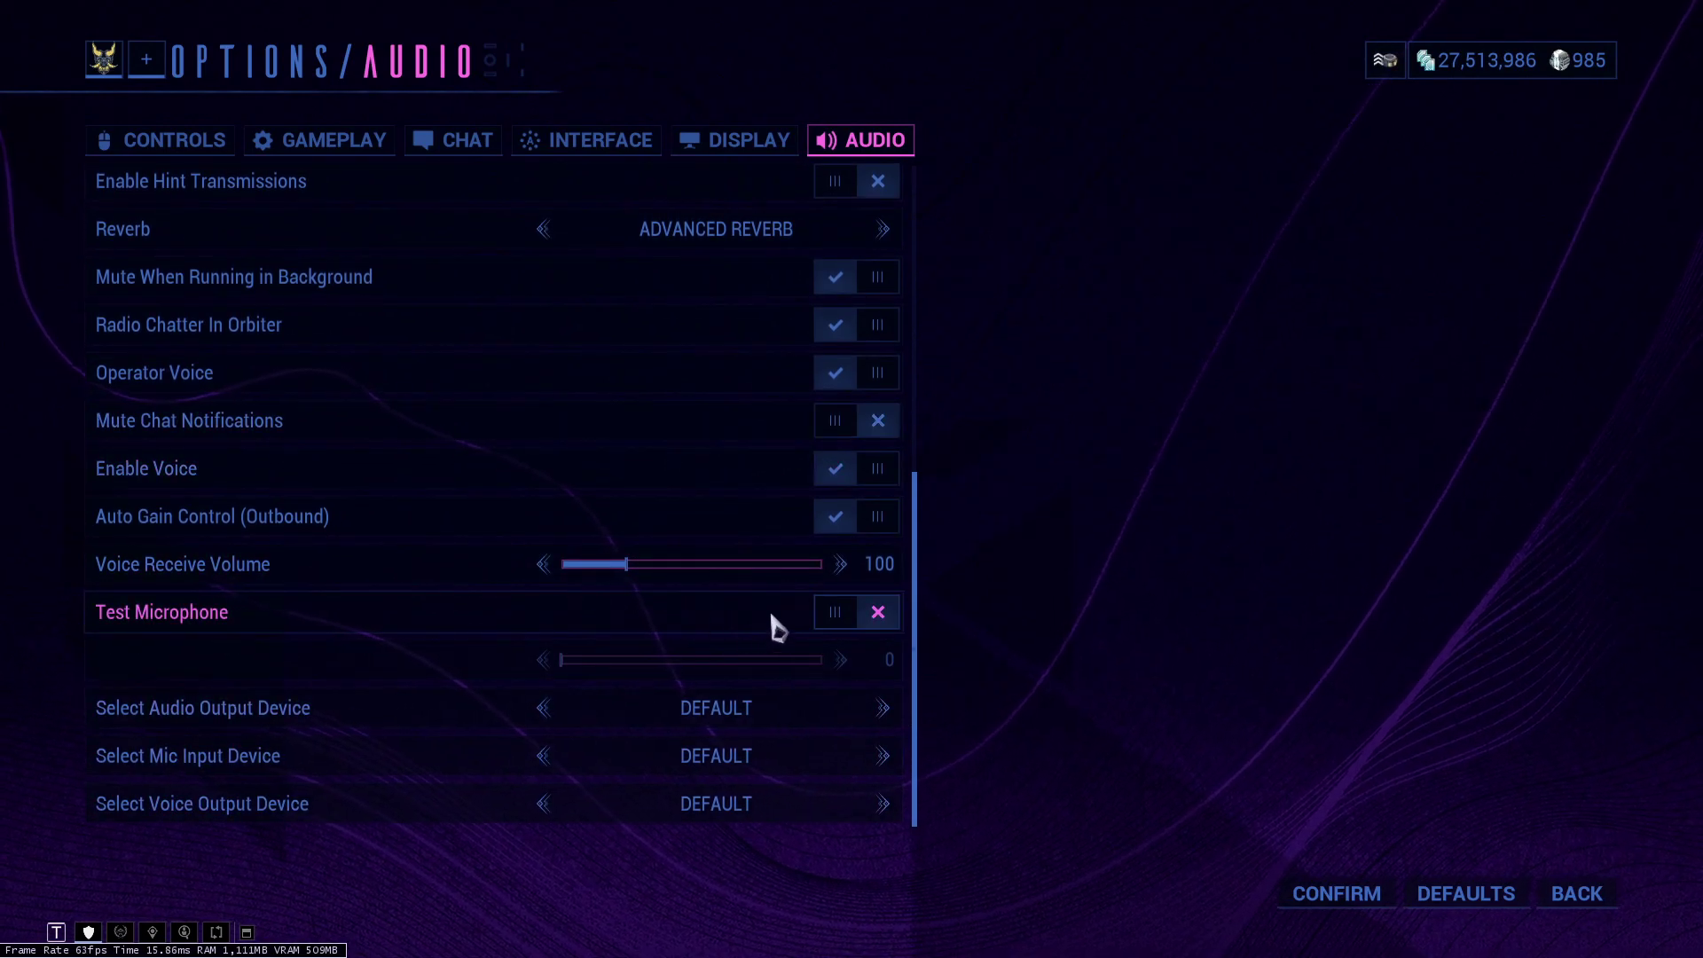
{"action": "left_click", "coordinate": [1334, 900]}
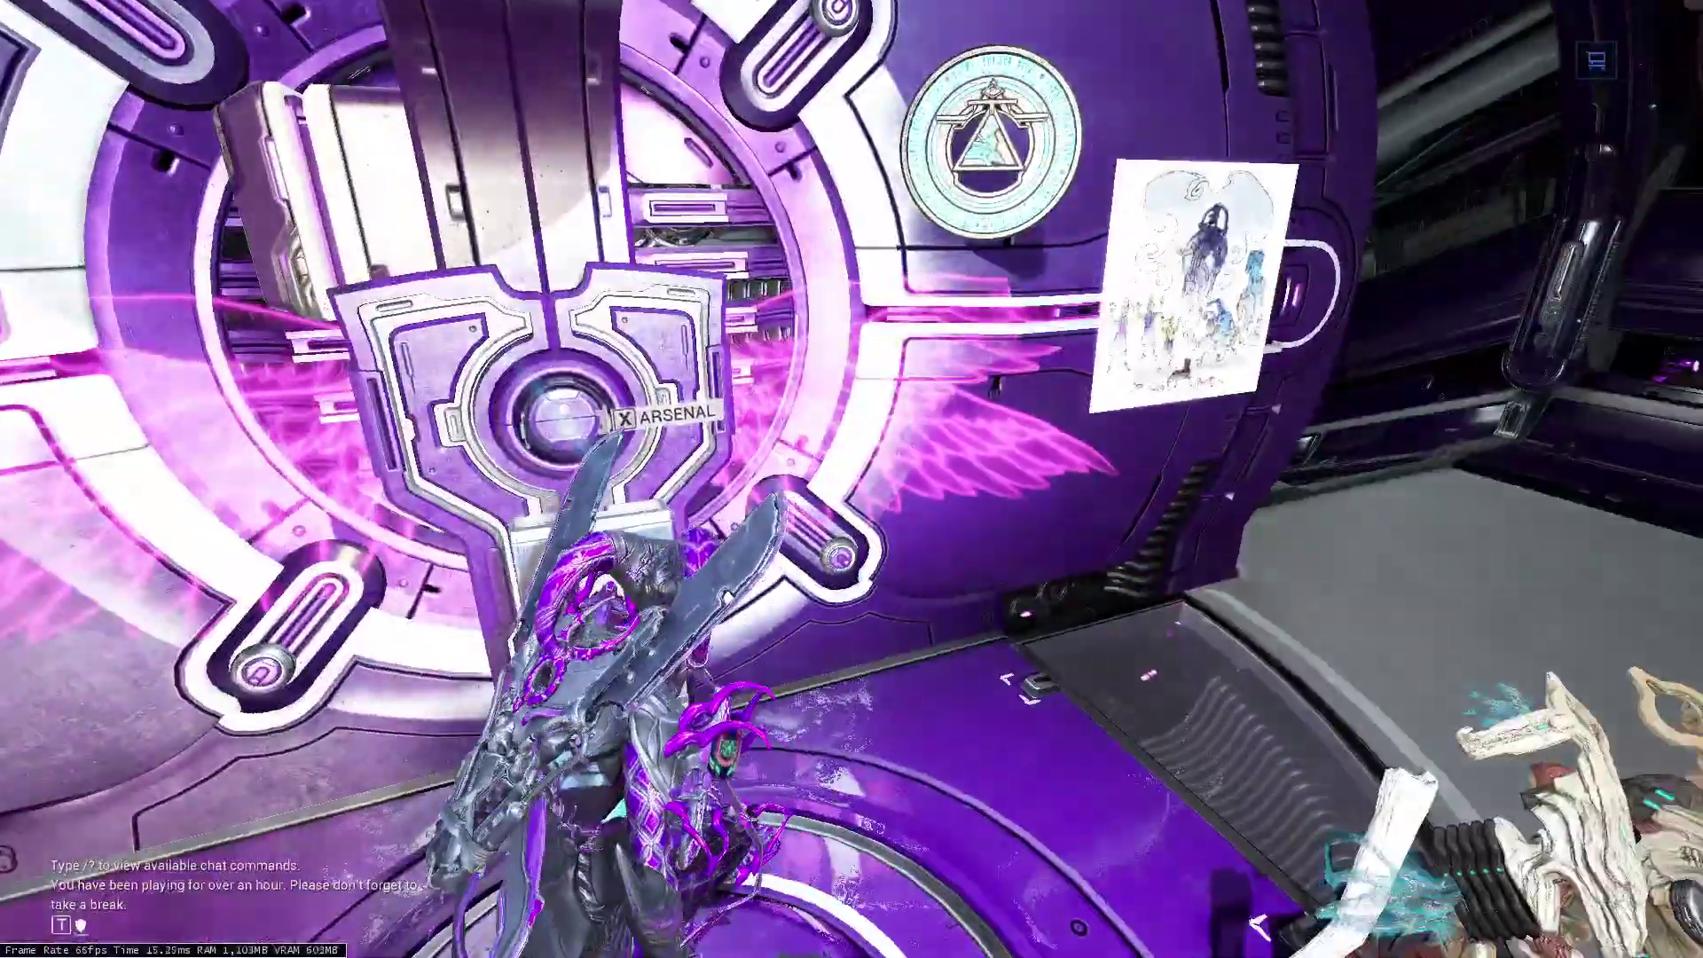
{"action": "key", "text": "w"}
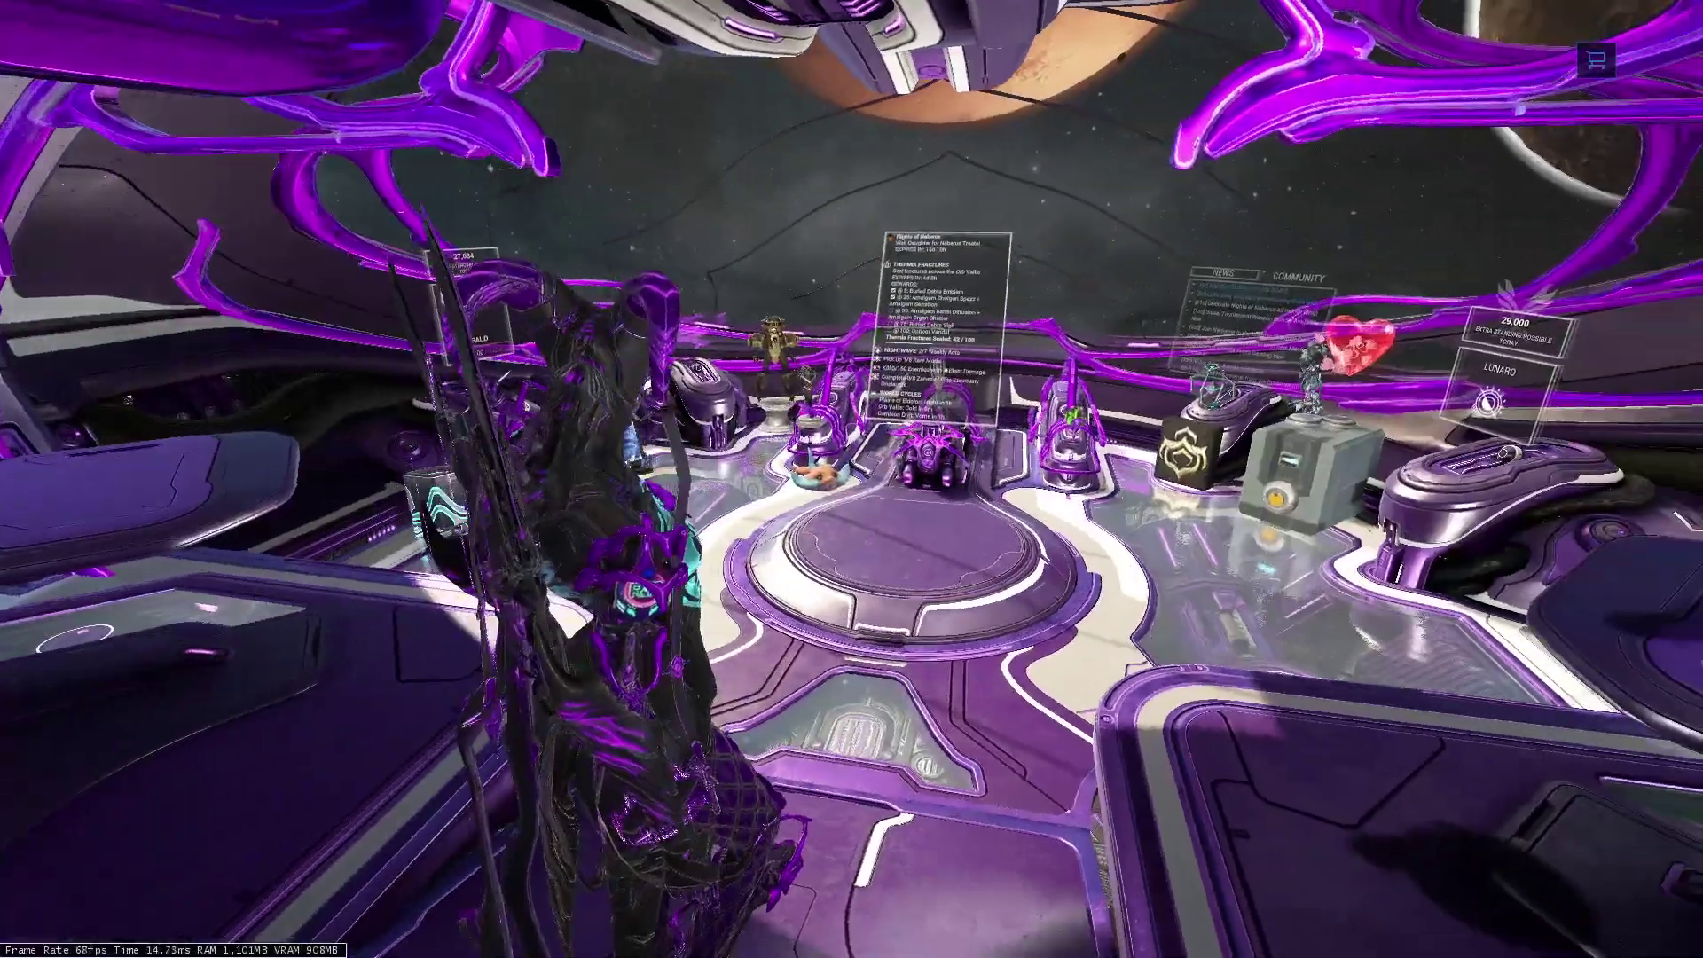
{"action": "key", "text": "s"}
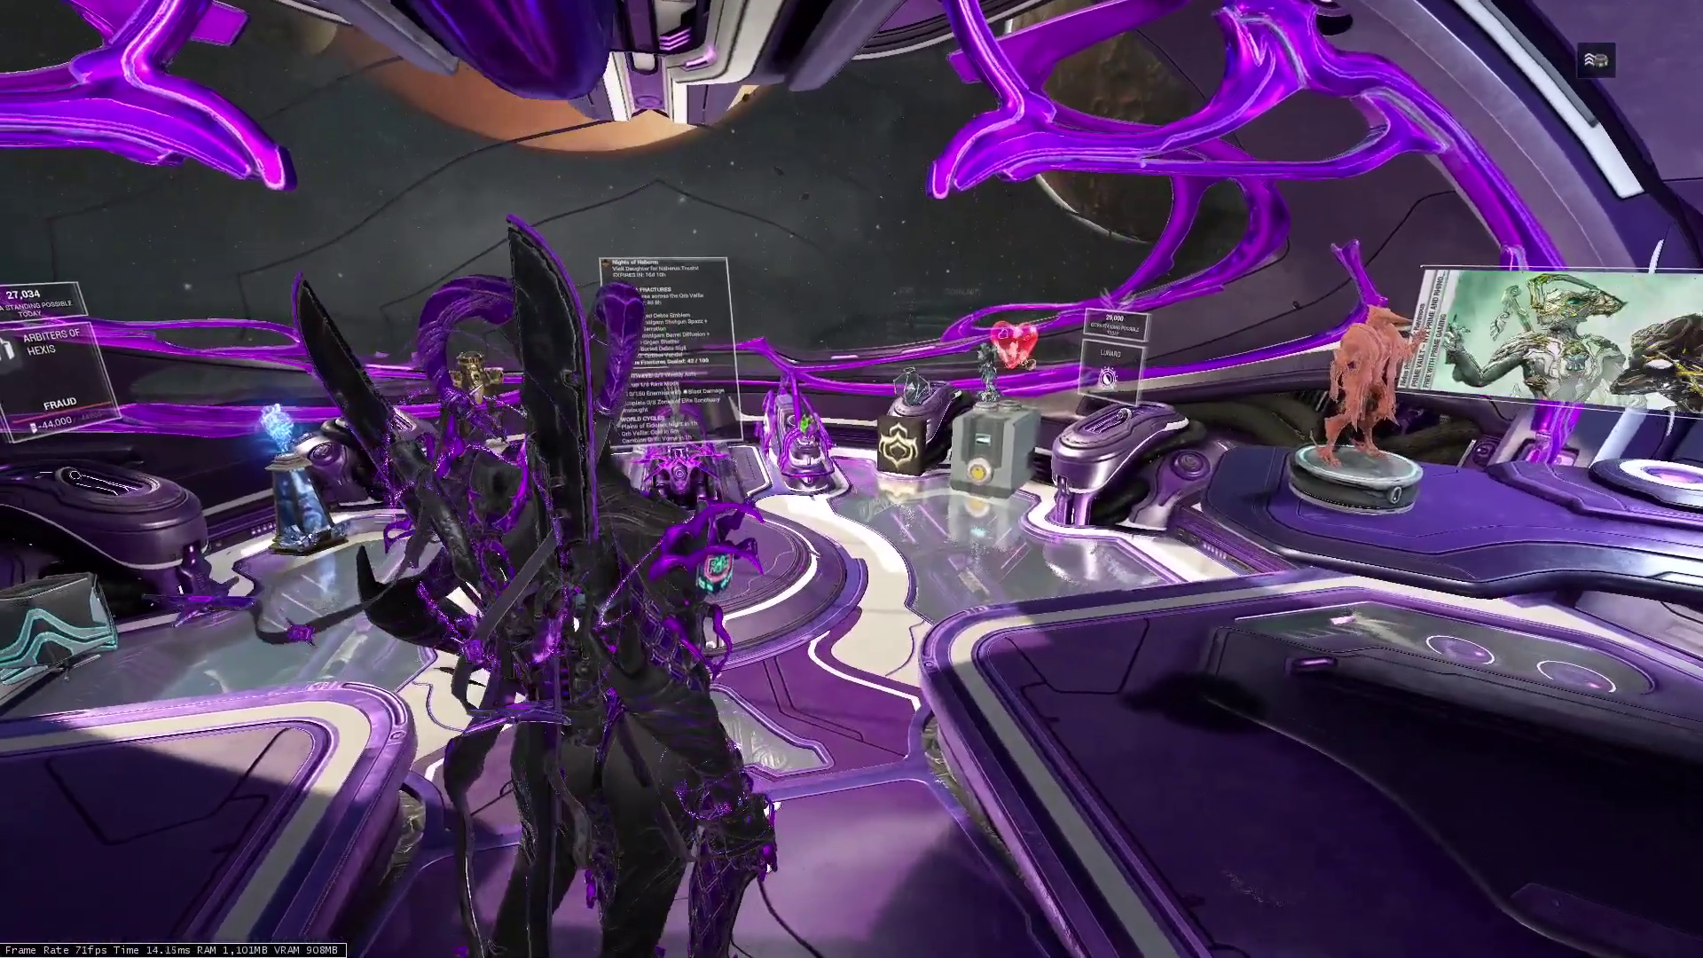